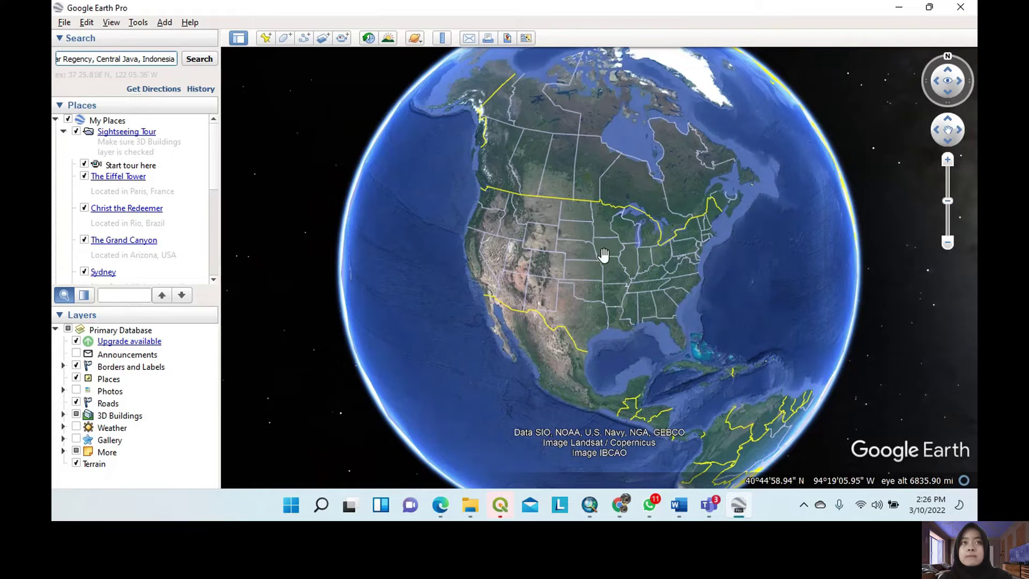
# Step: Run the entered Central Java place search and check the details of the SDN 01 Jenawi school on the map
pyautogui.click(201, 59)
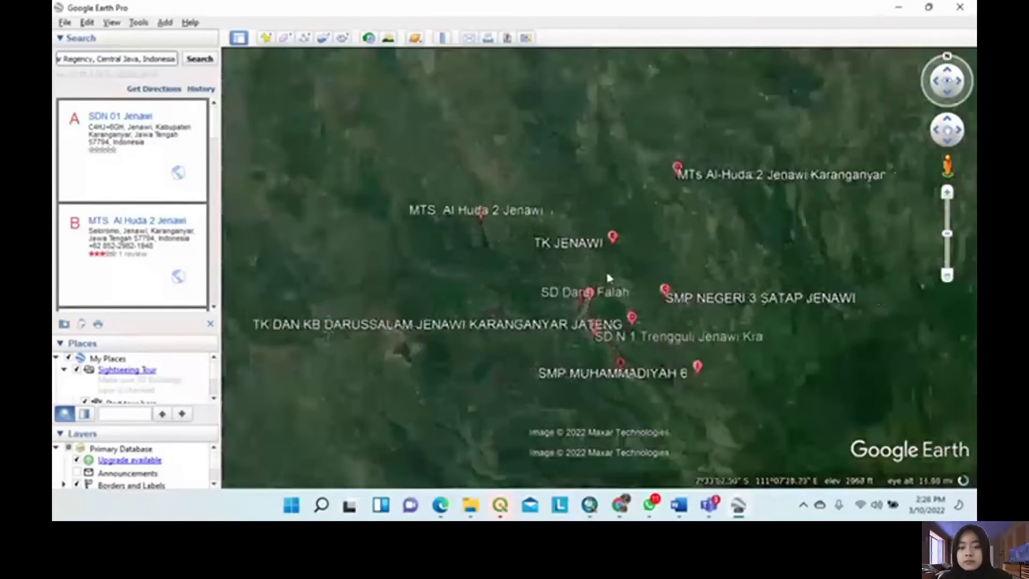
pyautogui.scroll(3, 615, 378)
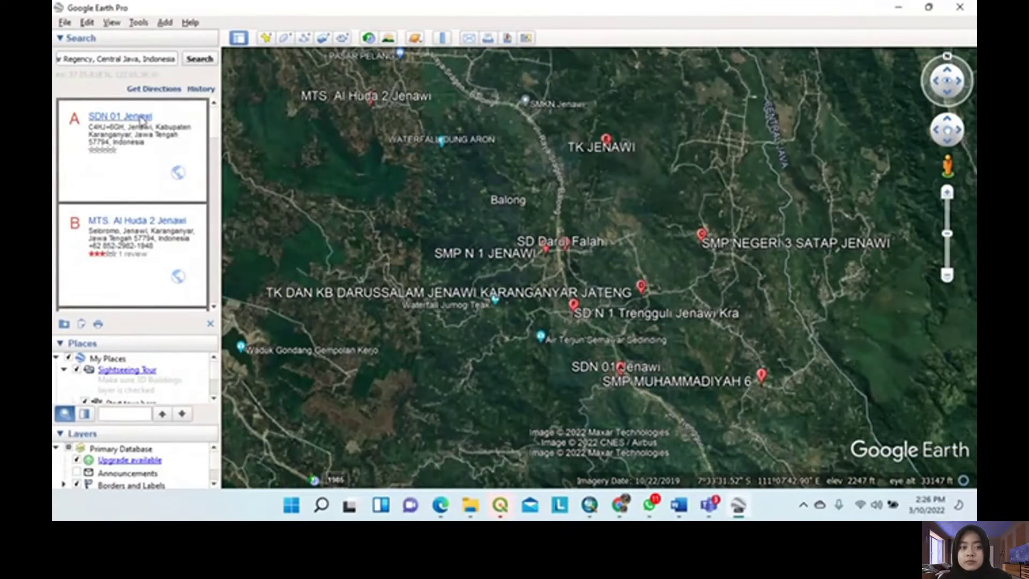
pyautogui.scroll(1, 651, 349)
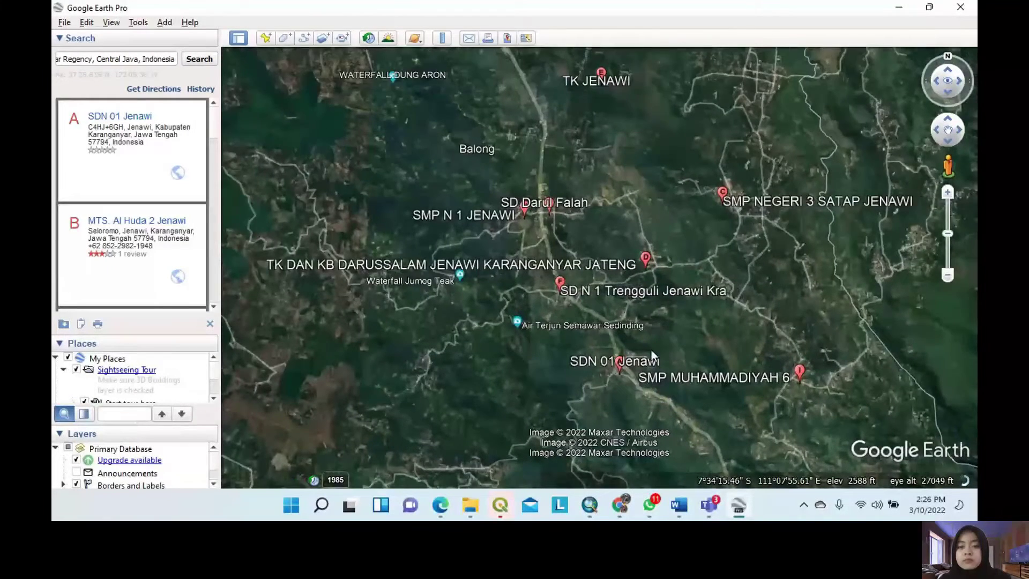
pyautogui.click(651, 350)
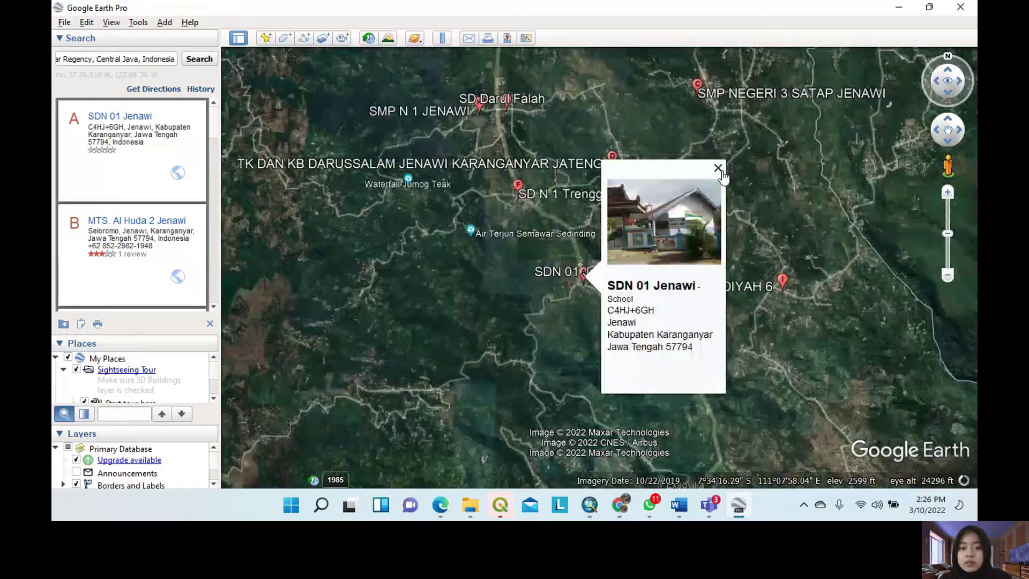
pyautogui.click(718, 168)
# Step: Add a placemark named "SD 1 Jenawi" beside the SDN 01 Jenawi marker on the map
pyautogui.scroll(3, 536, 215)
pyautogui.click(265, 38)
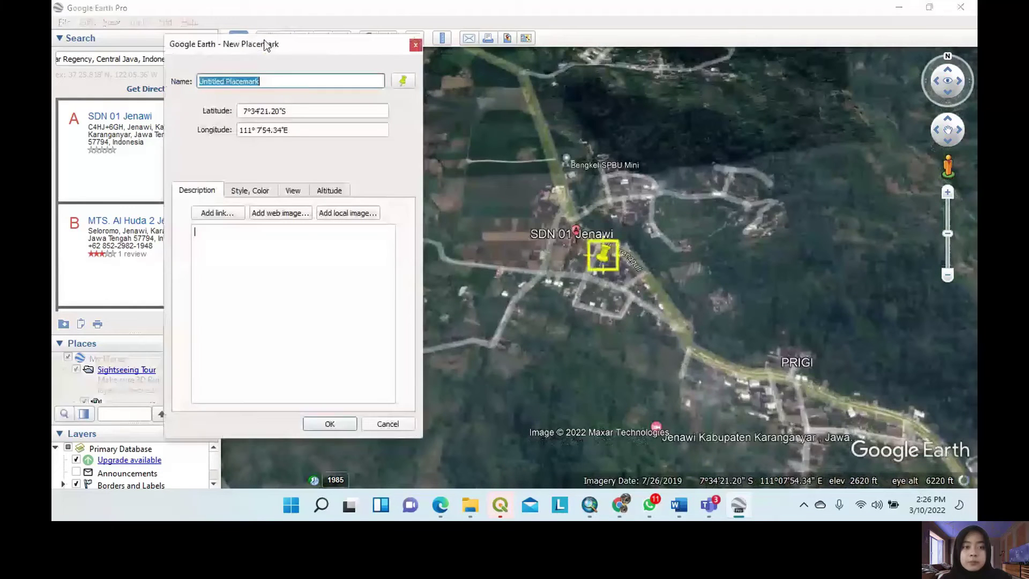
pyautogui.moveTo(603, 259); pyautogui.dragTo(577, 256)
pyautogui.scroll(2, 559, 236)
pyautogui.click(297, 106)
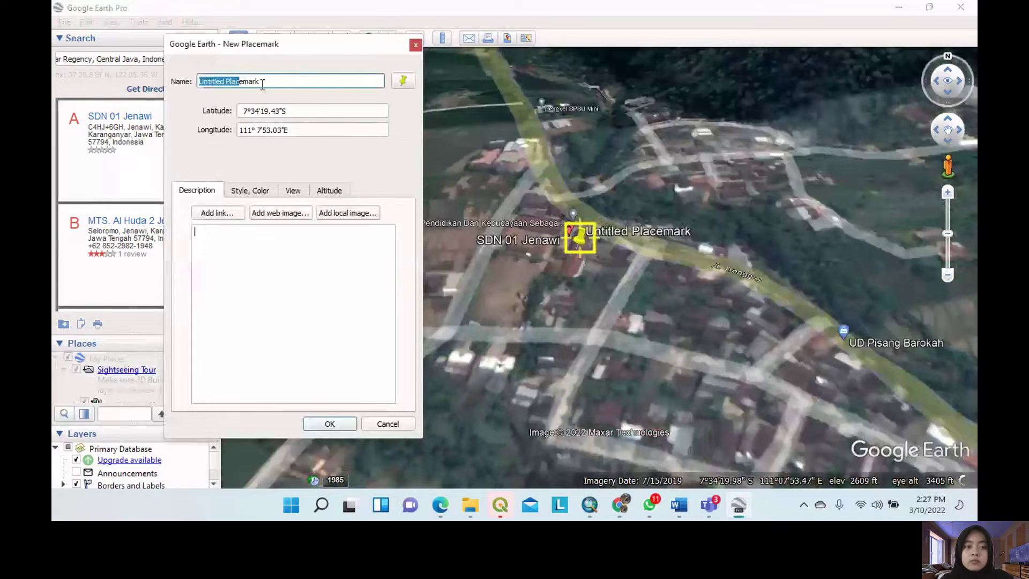
pyautogui.write('SD 1 Jenawi')
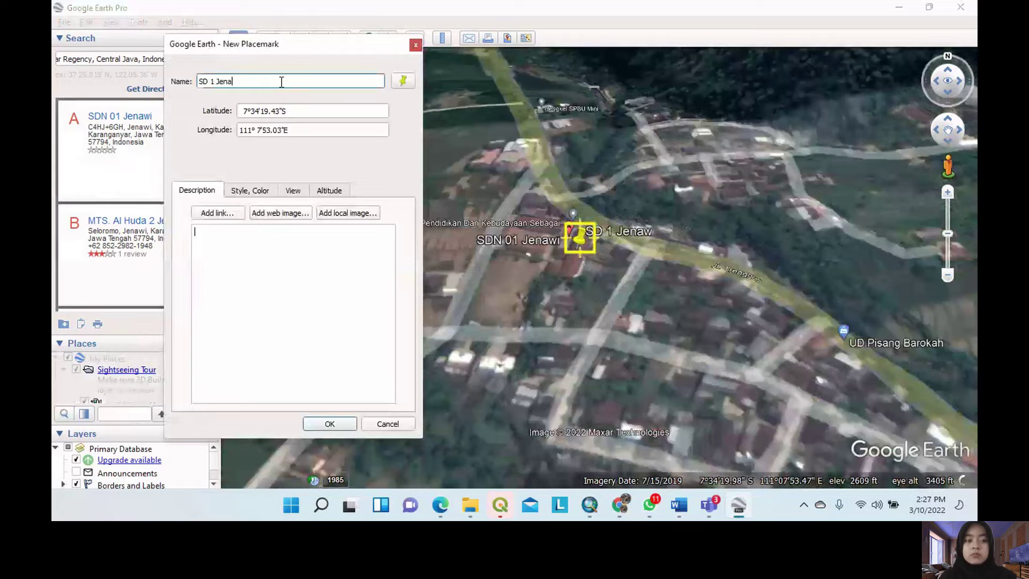
pyautogui.click(335, 424)
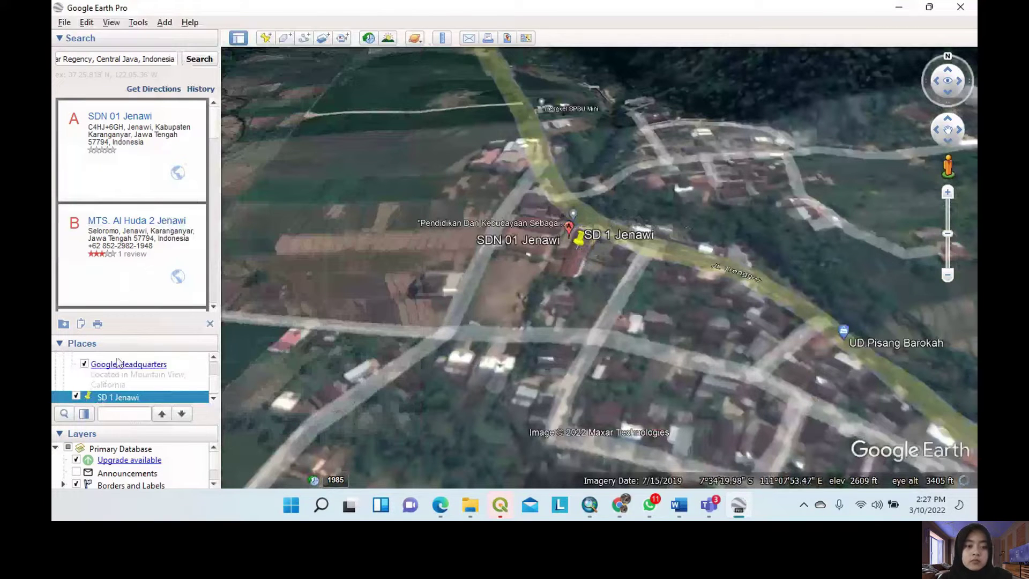
# Step: Save the SD 1 Jenawi placemark as a KMZ file named SekolahJenawi1 in the TUGAS 4 SIG folder
pyautogui.rightClick(127, 397)
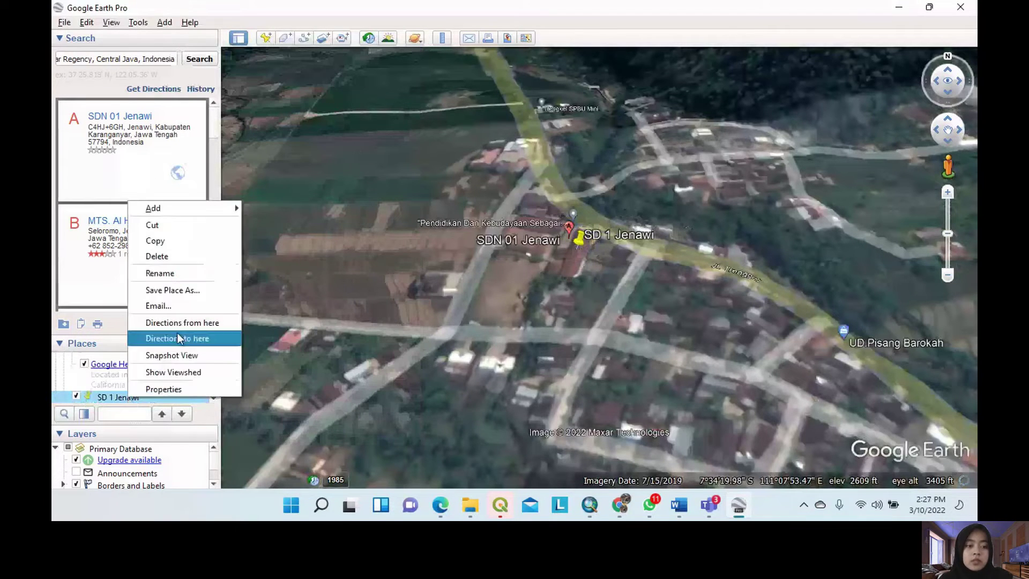
pyautogui.click(189, 292)
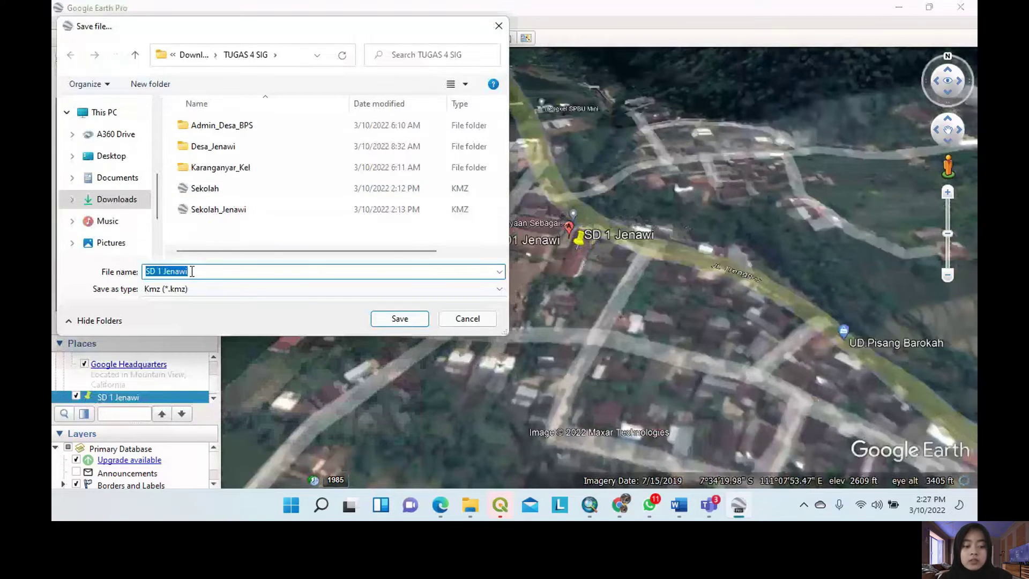
pyautogui.write('Sekolah')
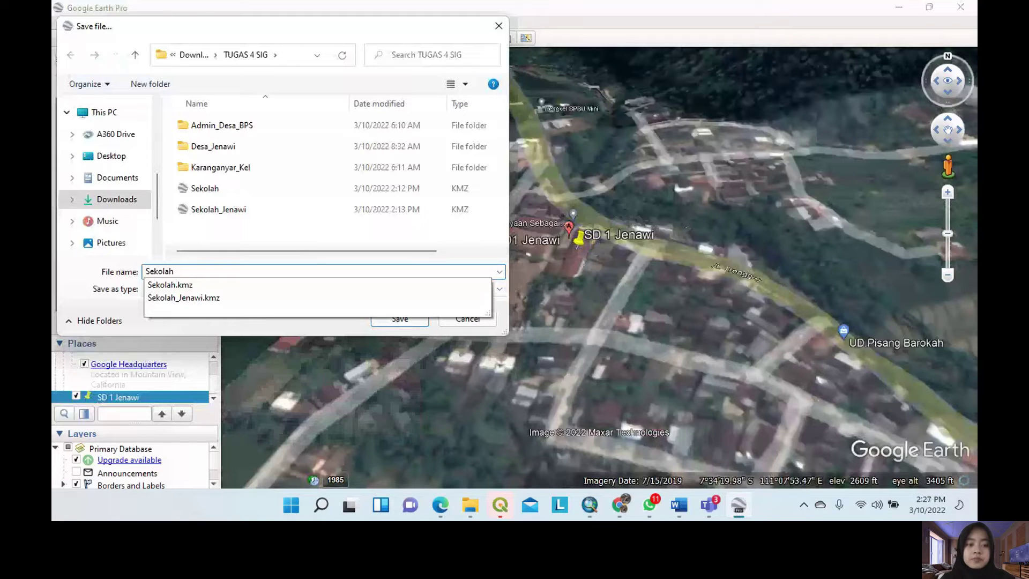
pyautogui.write('Das')
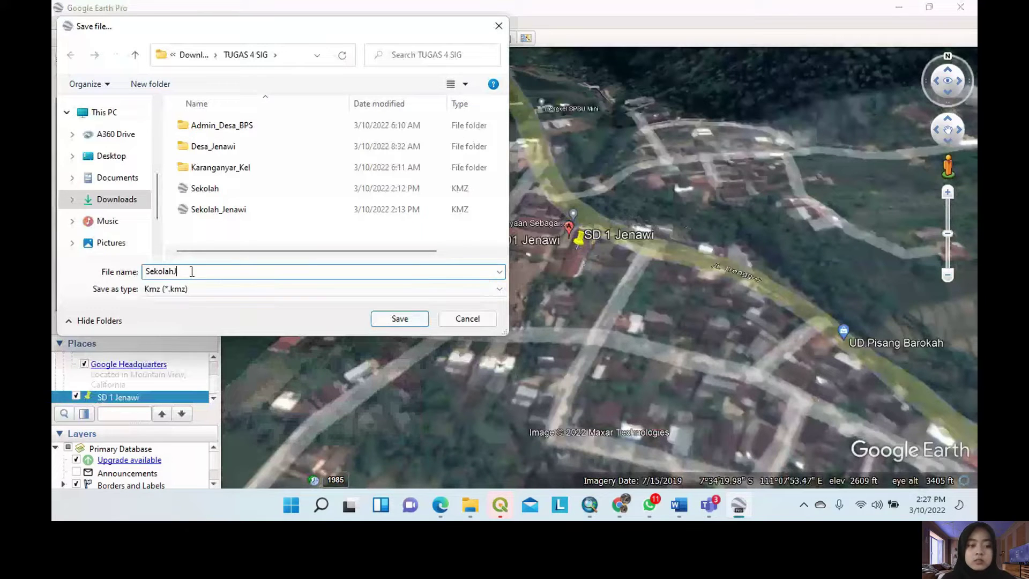
pyautogui.press('BackSpace')
pyautogui.press('BackSpace')
pyautogui.press('BackSpace')
pyautogui.write('Jenawi1')
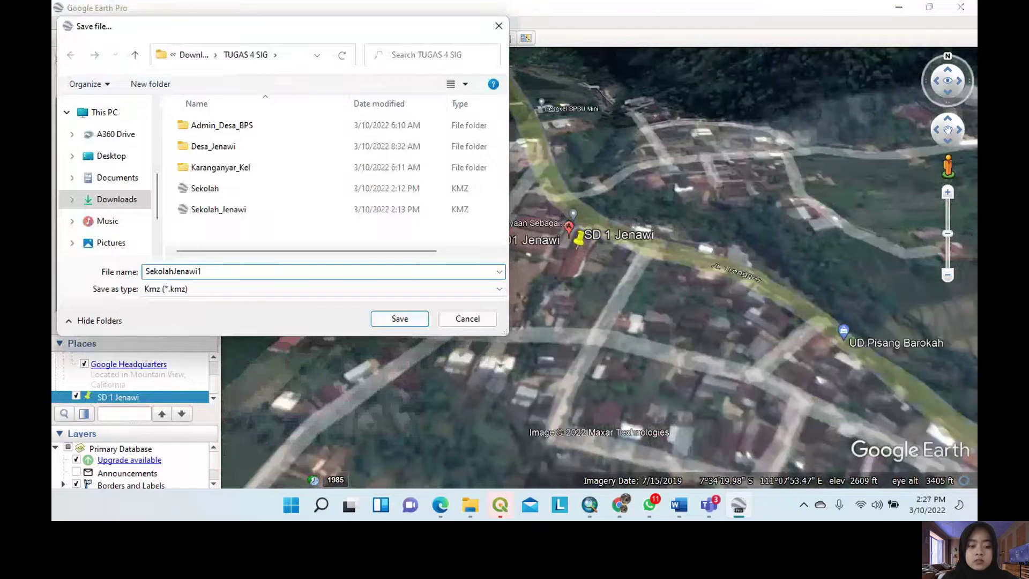
pyautogui.click(397, 319)
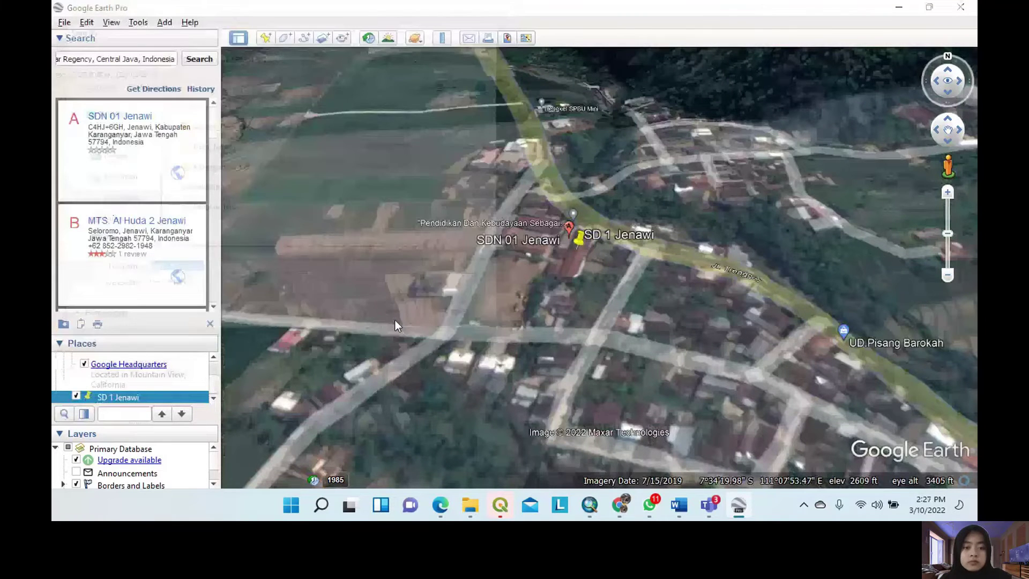
# Step: Bring the saved SekolahJenawi1 file from the TUGAS 4 SIG folder into My Places, below the SD 1 Jenawi placemark
pyautogui.scroll(-1, 122, 391)
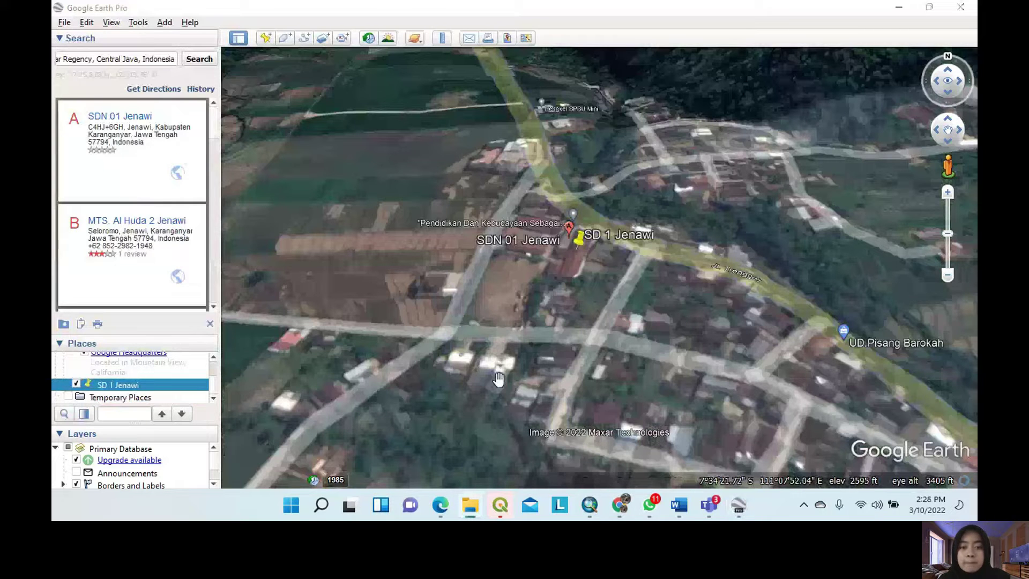
pyautogui.click(477, 510)
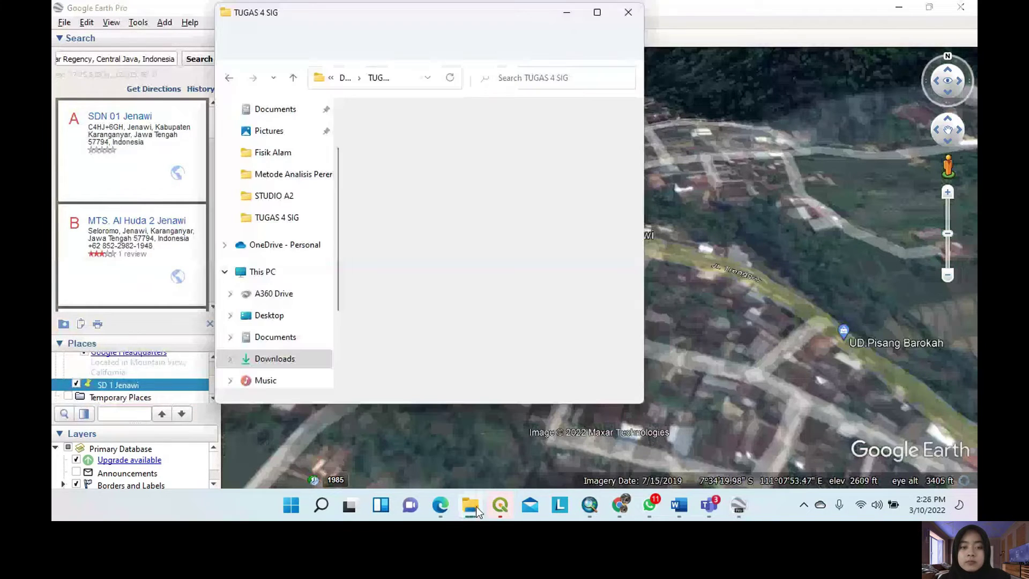
pyautogui.moveTo(407, 335); pyautogui.dragTo(144, 396)
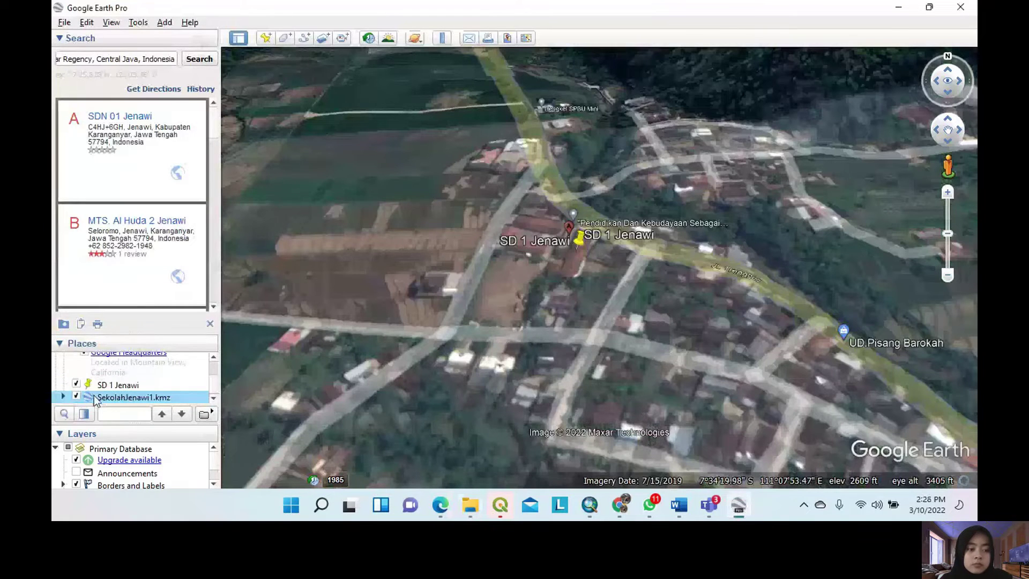
# Step: Search for "sd 2 jenawi" and open the details of the SDN 02 Jenawi school on the map
pyautogui.scroll(-1, 120, 197)
pyautogui.scroll(-5, 122, 214)
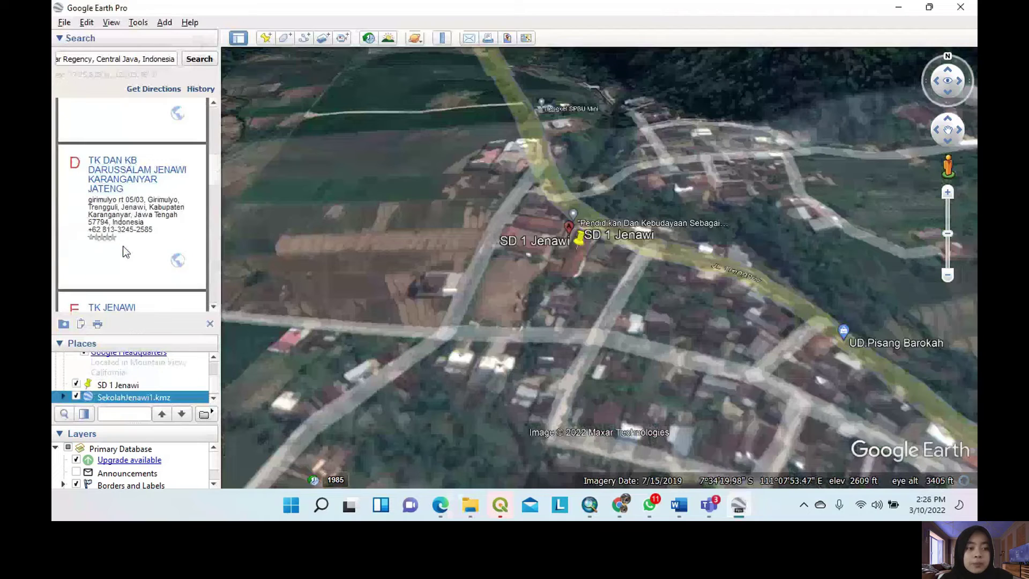
pyautogui.scroll(-1, 123, 257)
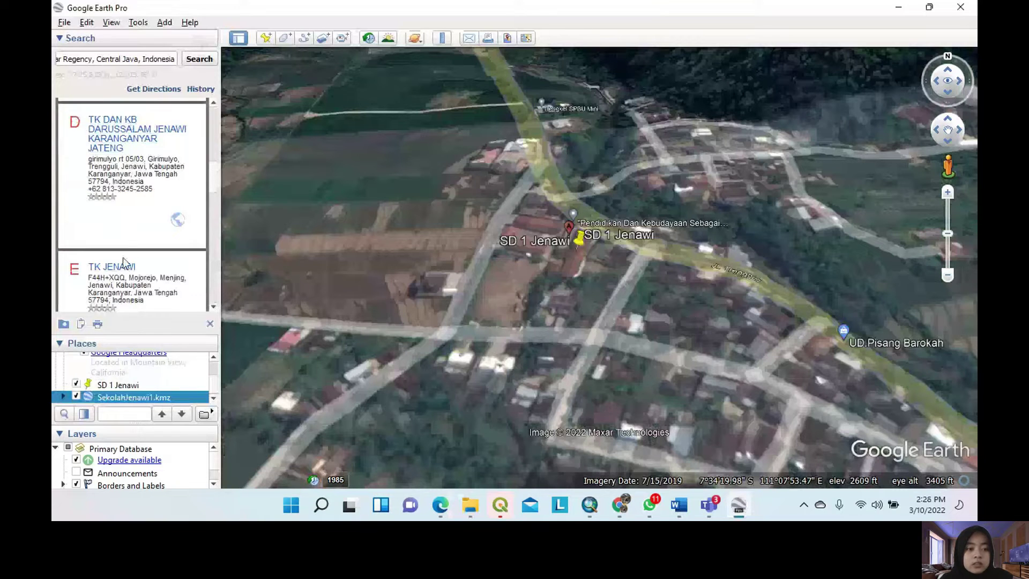
pyautogui.scroll(-15, 124, 261)
pyautogui.scroll(12, 122, 234)
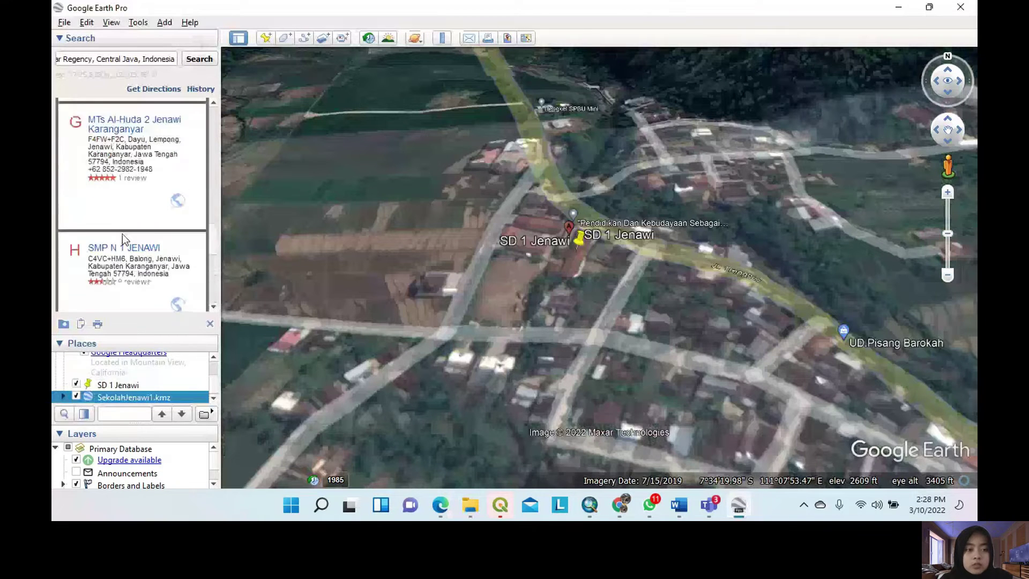
pyautogui.scroll(4, 117, 233)
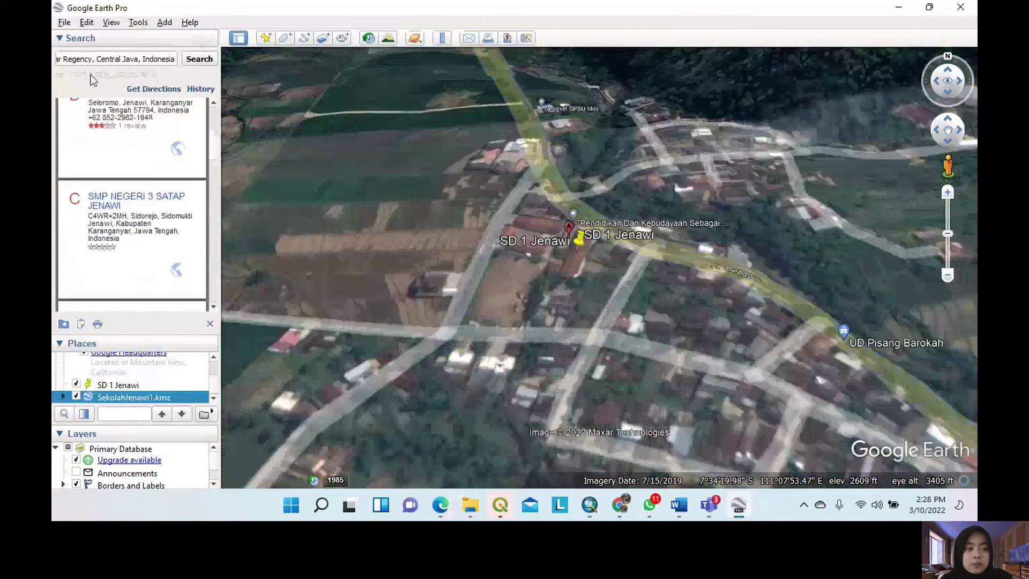
pyautogui.tripleClick(108, 57)
pyautogui.write('sd 2 jenawi')
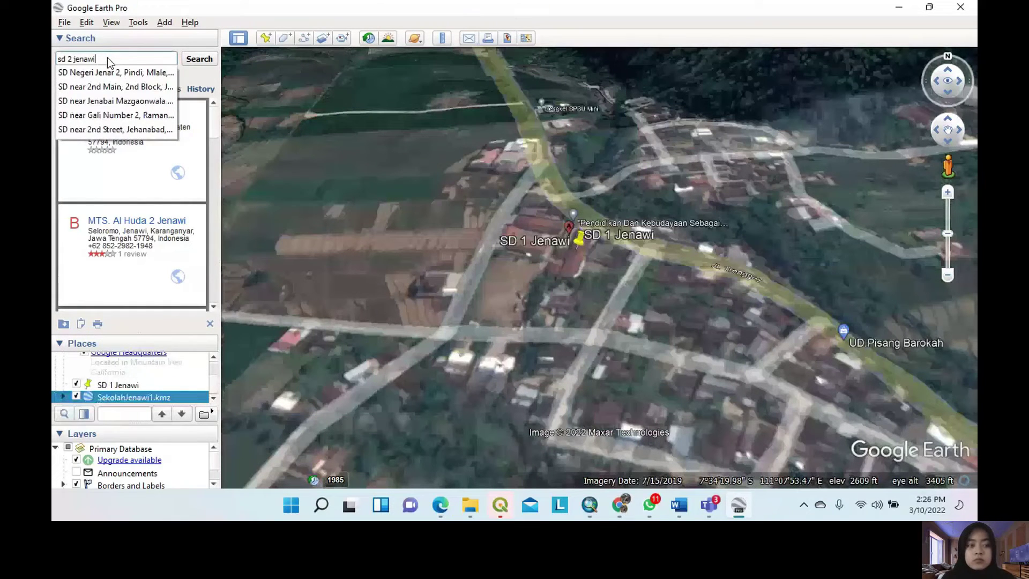
pyautogui.press('Return')
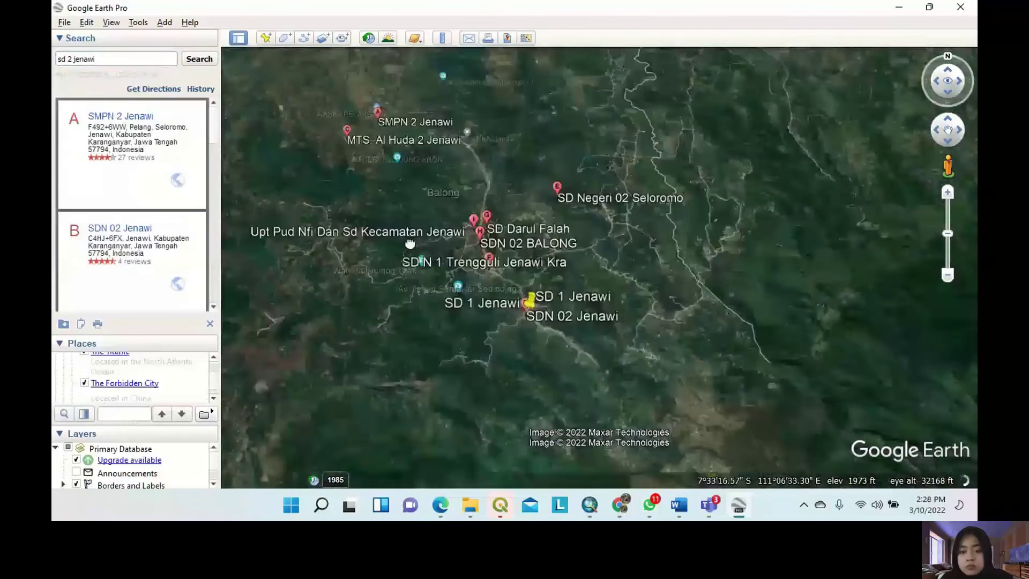
pyautogui.scroll(4, 551, 338)
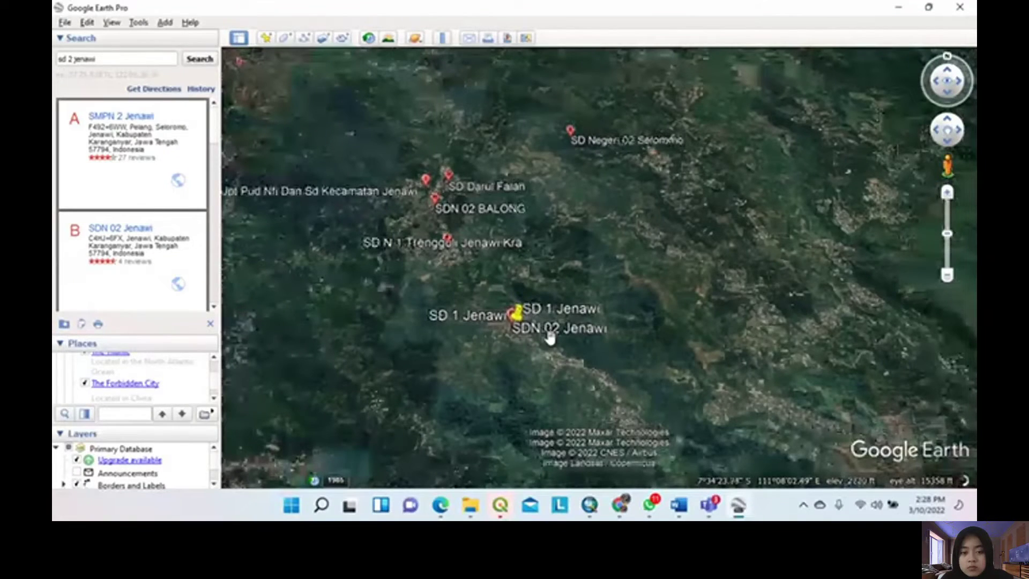
pyautogui.scroll(4, 551, 338)
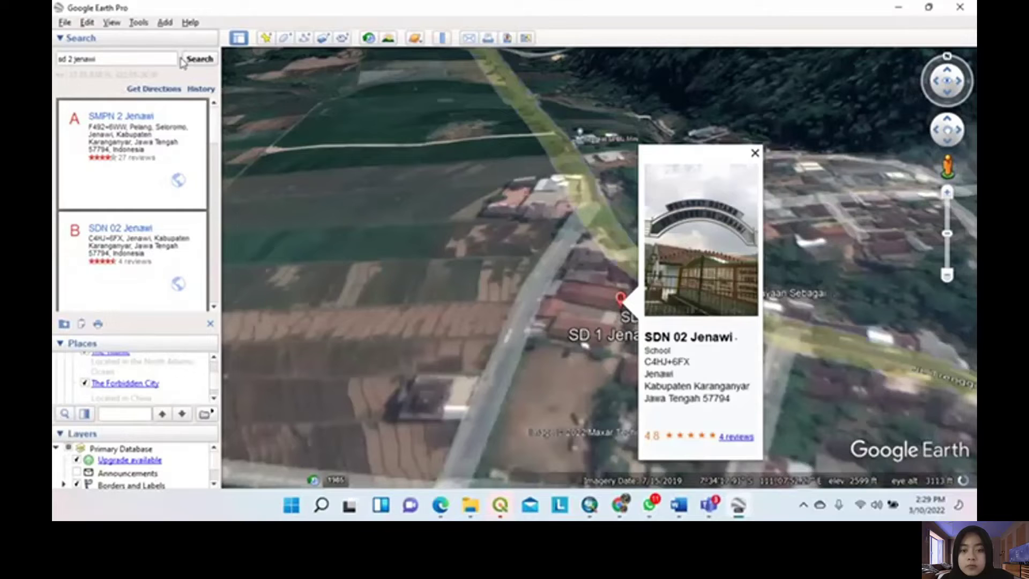
# Step: Add a placemark named "SD 2 Jenawi" at the SDN 02 Jenawi school inside SekolahJenawi1.kmz
pyautogui.click(267, 38)
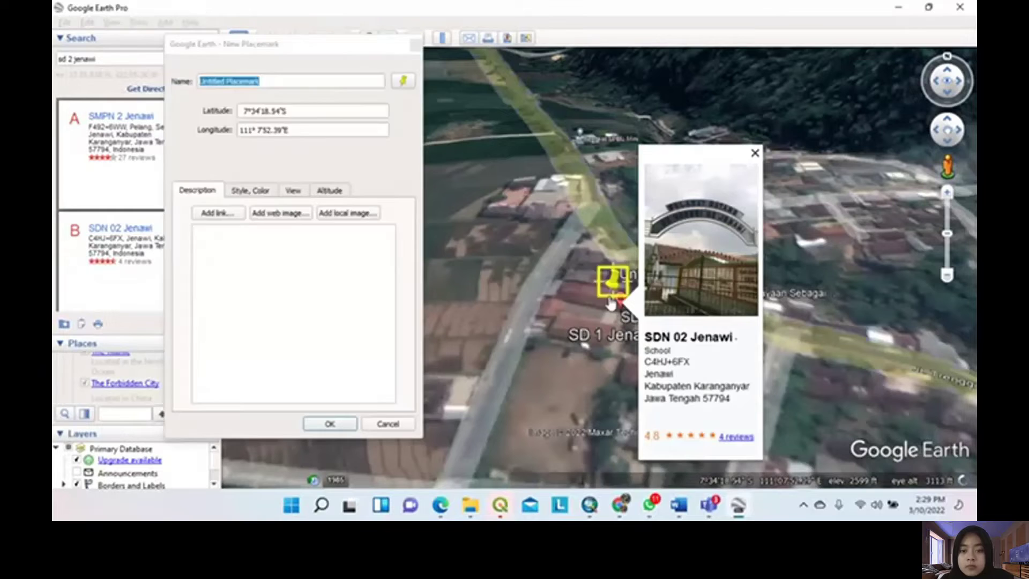
pyautogui.moveTo(611, 303); pyautogui.dragTo(601, 324)
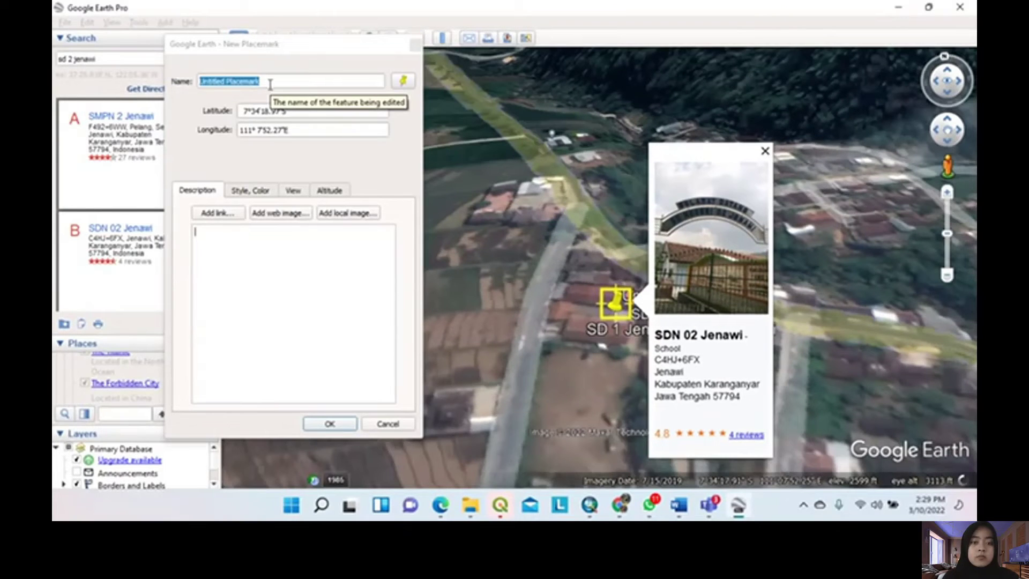
pyautogui.write('S')
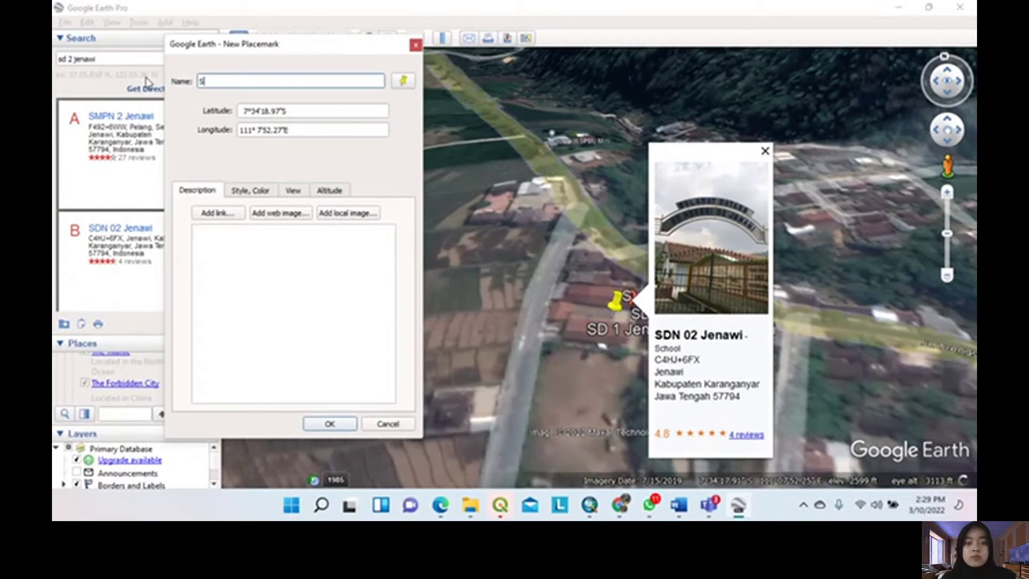
pyautogui.write('D 2 Jenawi')
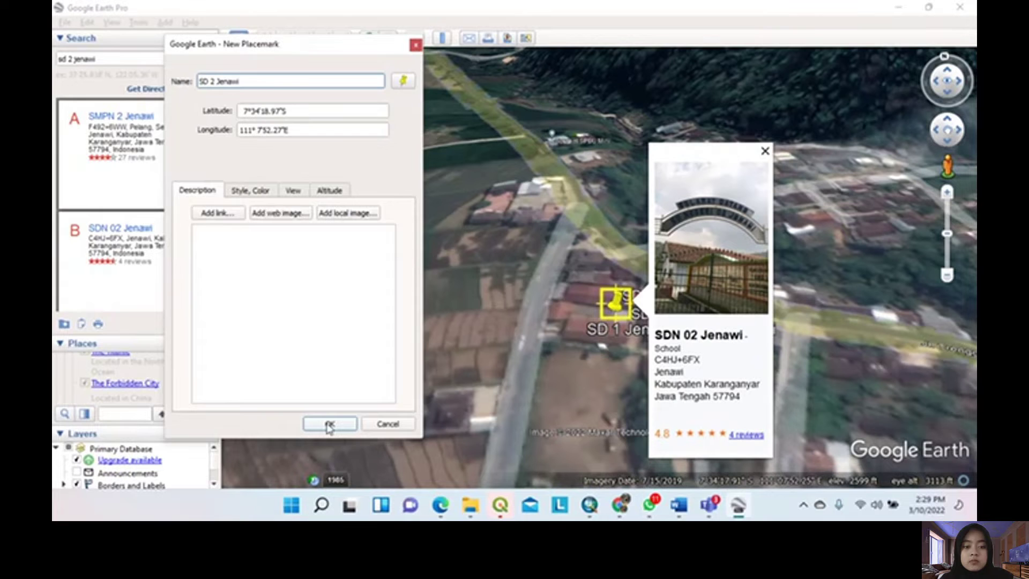
pyautogui.click(329, 425)
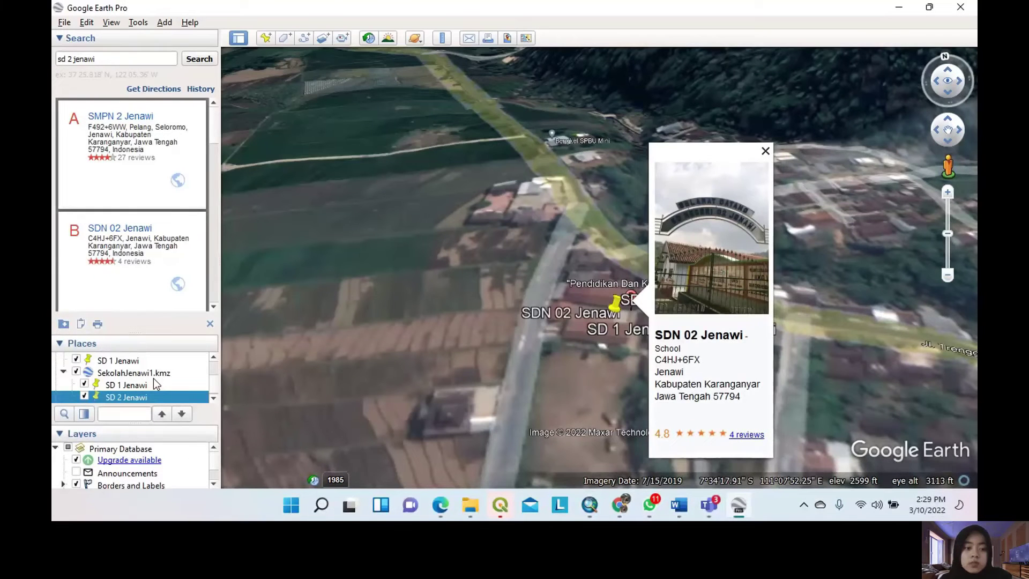
# Step: Close the SDN 02 Jenawi details and save SekolahJenawi1.kmz with its placemarks as SekolahJenawi2OK in KMZ format in TUGAS 4 SIG
pyautogui.click(156, 371)
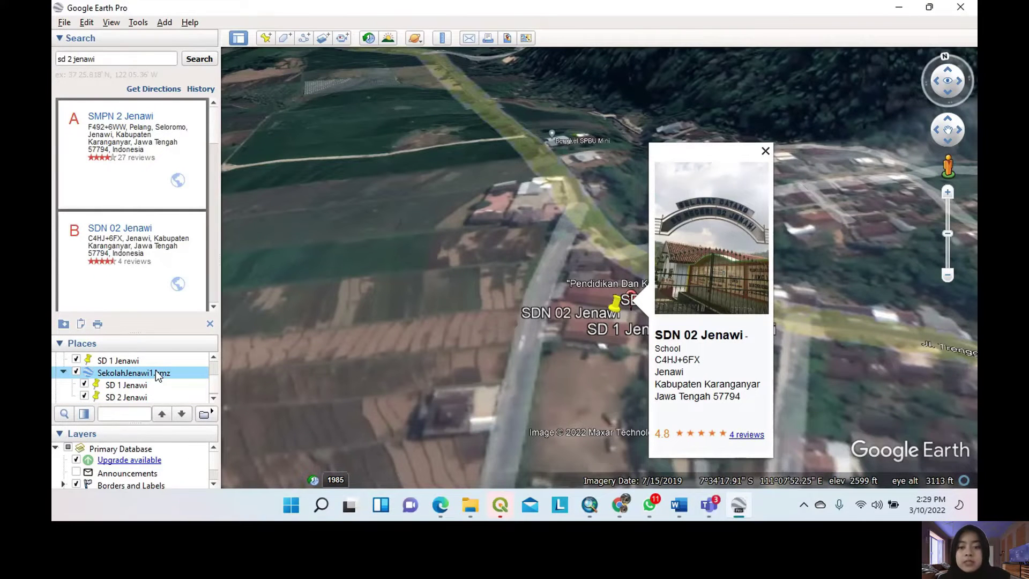
pyautogui.click(765, 151)
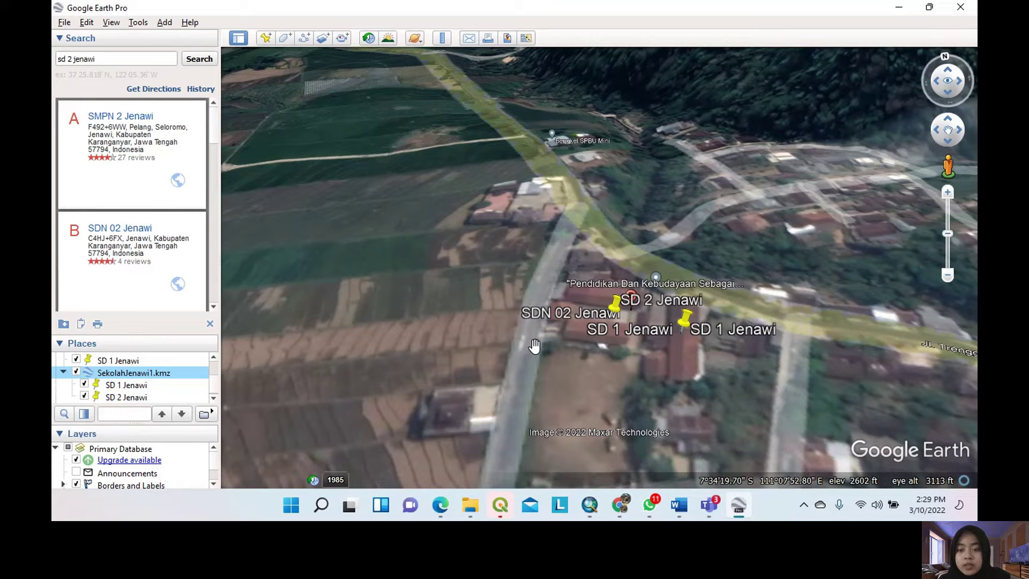
pyautogui.rightClick(139, 375)
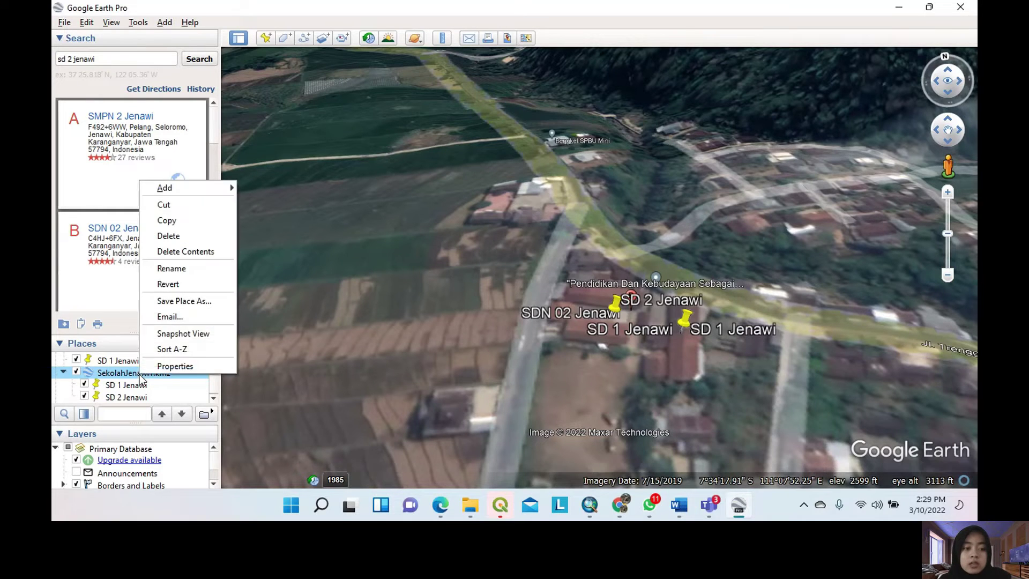
pyautogui.click(200, 301)
pyautogui.click(212, 273)
pyautogui.press('BackSpace')
pyautogui.write('2OK')
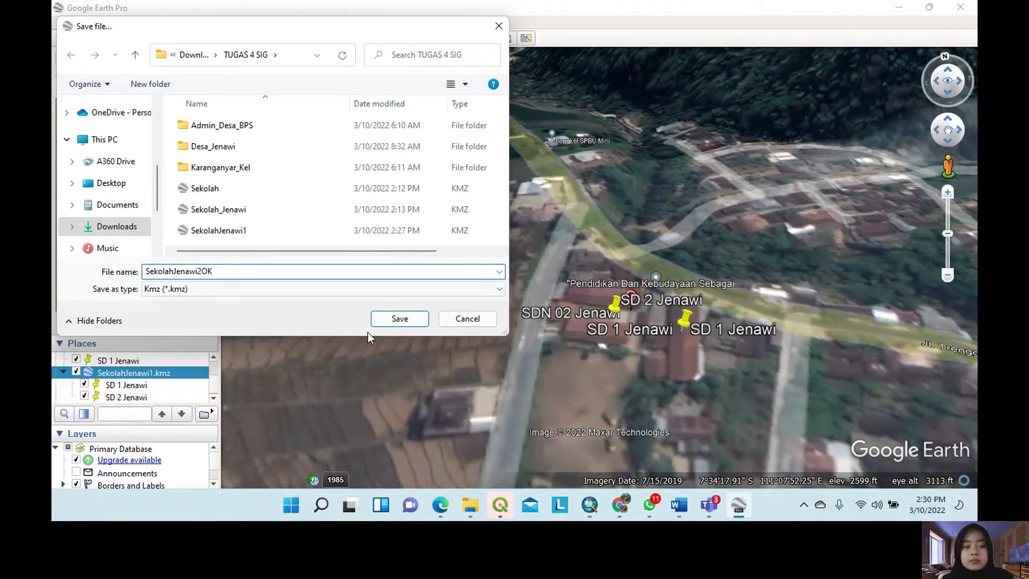
pyautogui.click(400, 319)
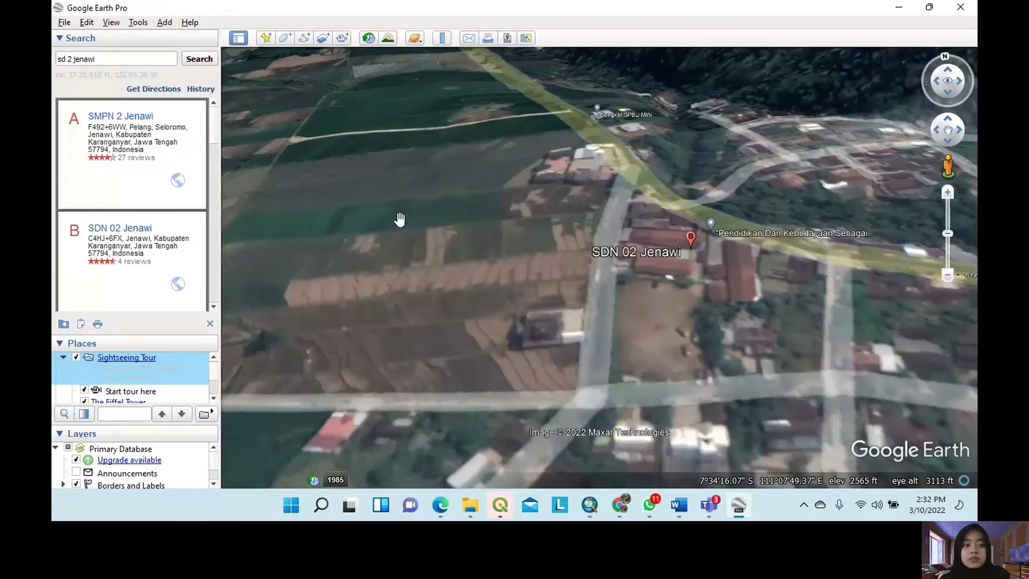
# Step: Add a placemark named "Masjid Raya Jenawi" at the building across the road southwest of SDN 02 Jenawi
pyautogui.click(266, 40)
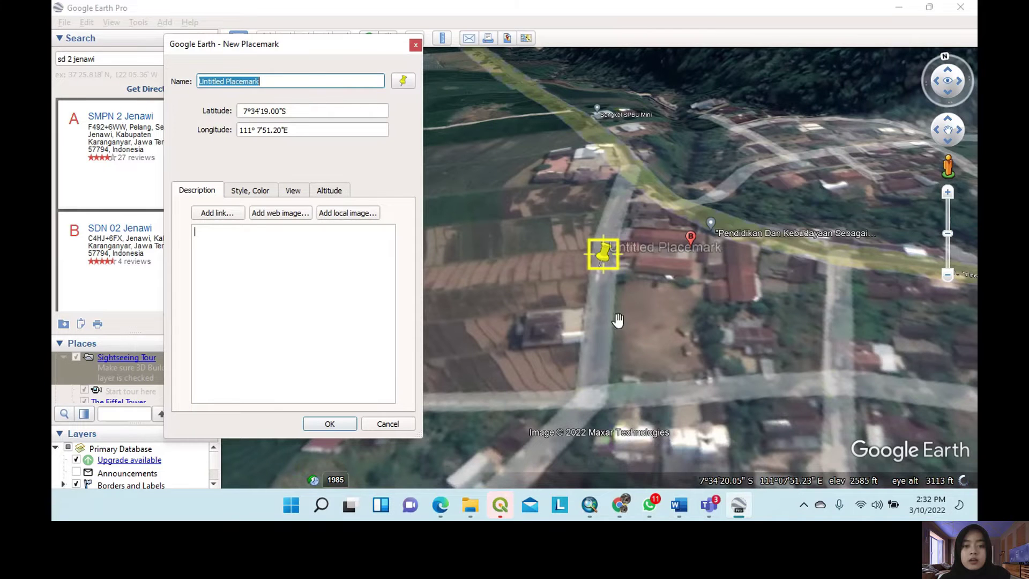
pyautogui.moveTo(603, 257); pyautogui.dragTo(547, 313)
pyautogui.write('Masjid ray')
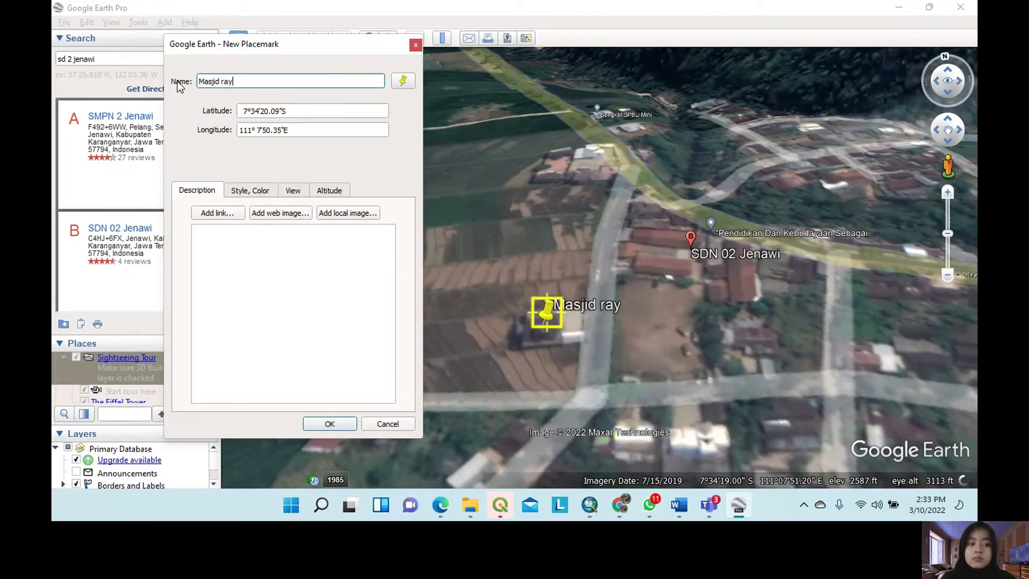
pyautogui.press('BackSpace')
pyautogui.press('BackSpace')
pyautogui.press('BackSpace')
pyautogui.write('Raya Jenawi')
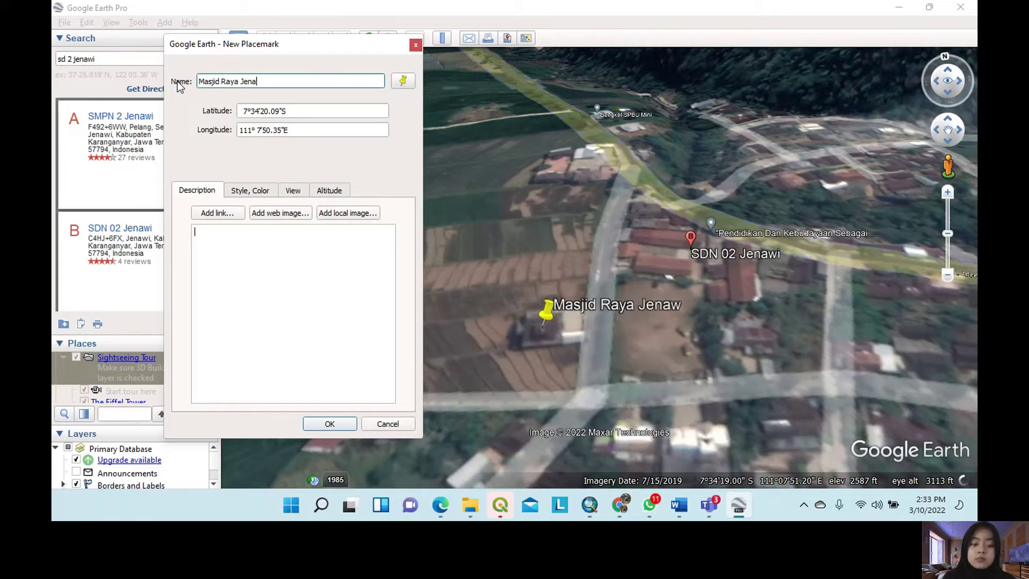
pyautogui.click(329, 424)
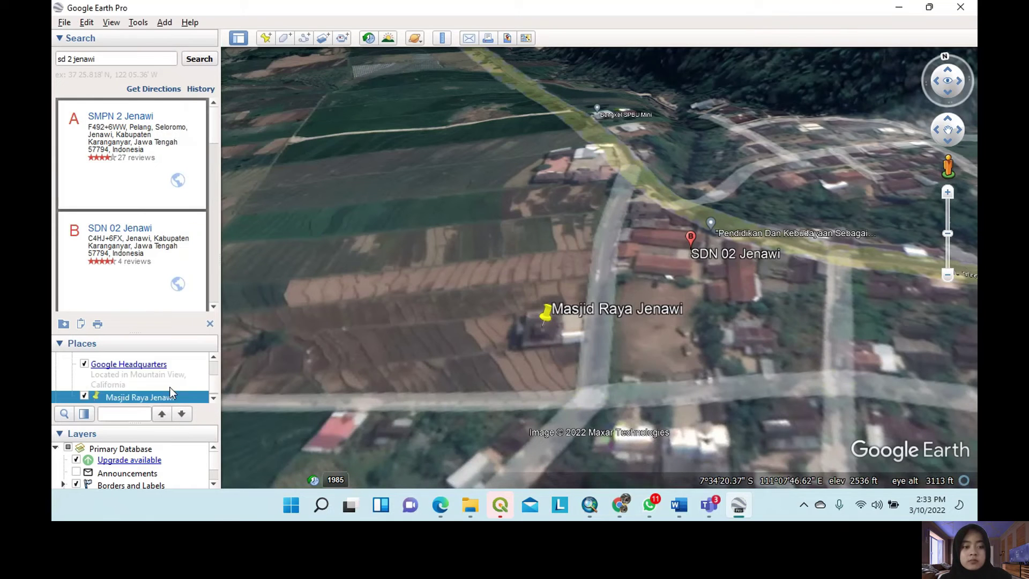
# Step: Save the Masjid Raya Jenawi placemark as "Sarana Ibadah" in KMZ format in the TUGAS 4 SIG folder
pyautogui.rightClick(115, 396)
pyautogui.click(163, 289)
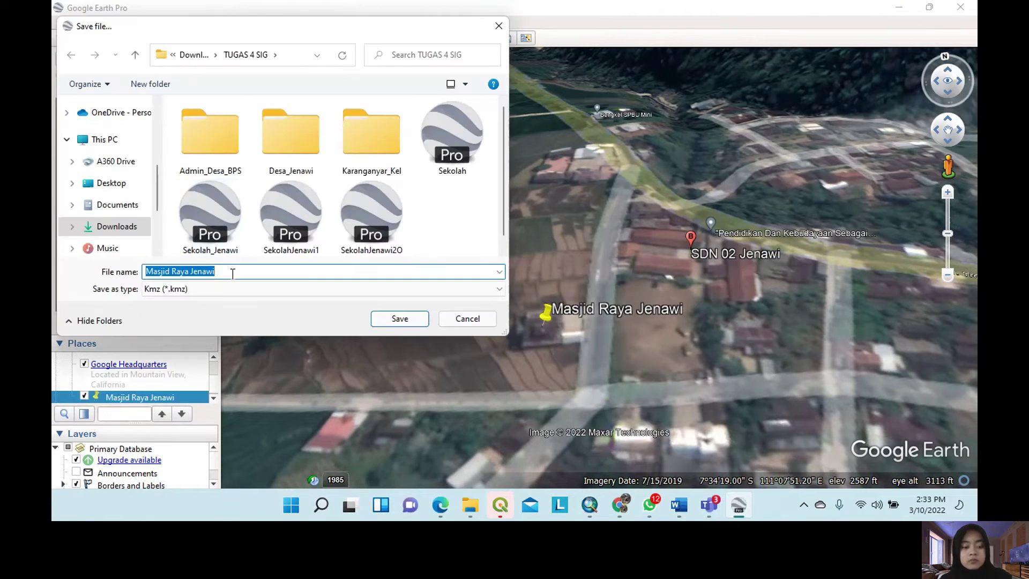
pyautogui.write('Sar')
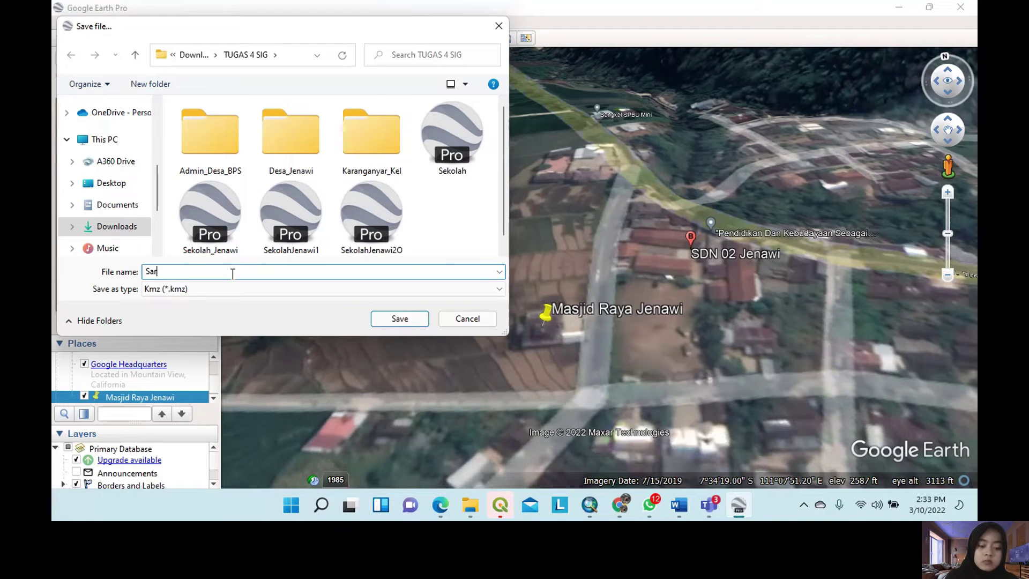
pyautogui.write('ana Ibadah')
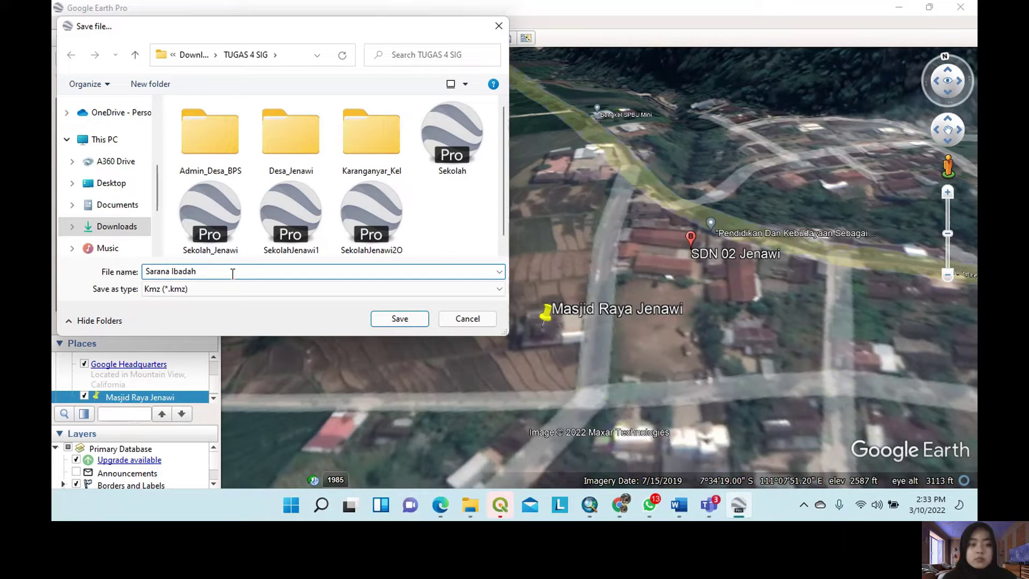
pyautogui.click(410, 318)
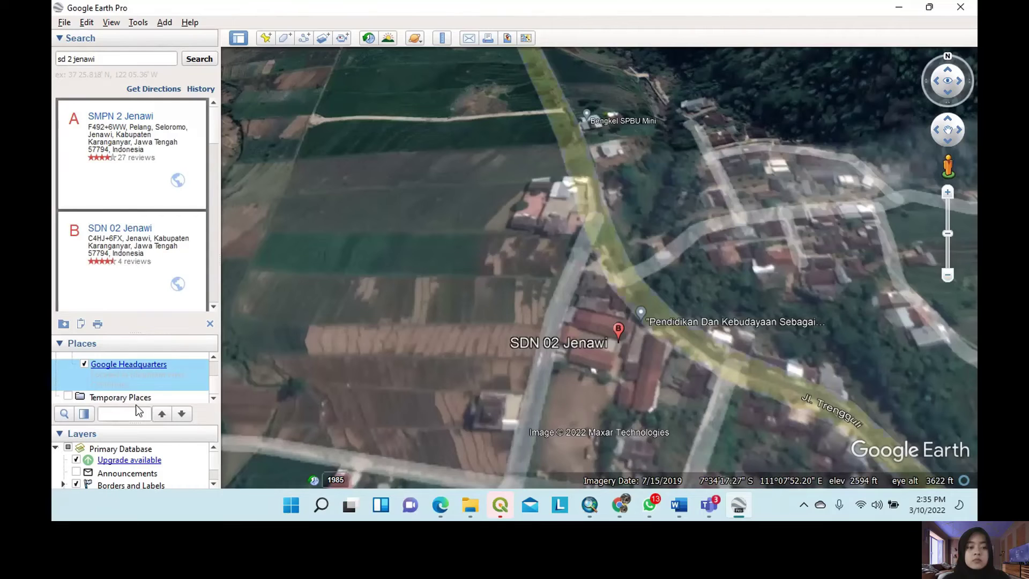
# Step: Add a placemark named "Kantor Balai Desa Jenawi" at the building beside the main road north of SDN 02 Jenawi
pyautogui.doubleClick(168, 364)
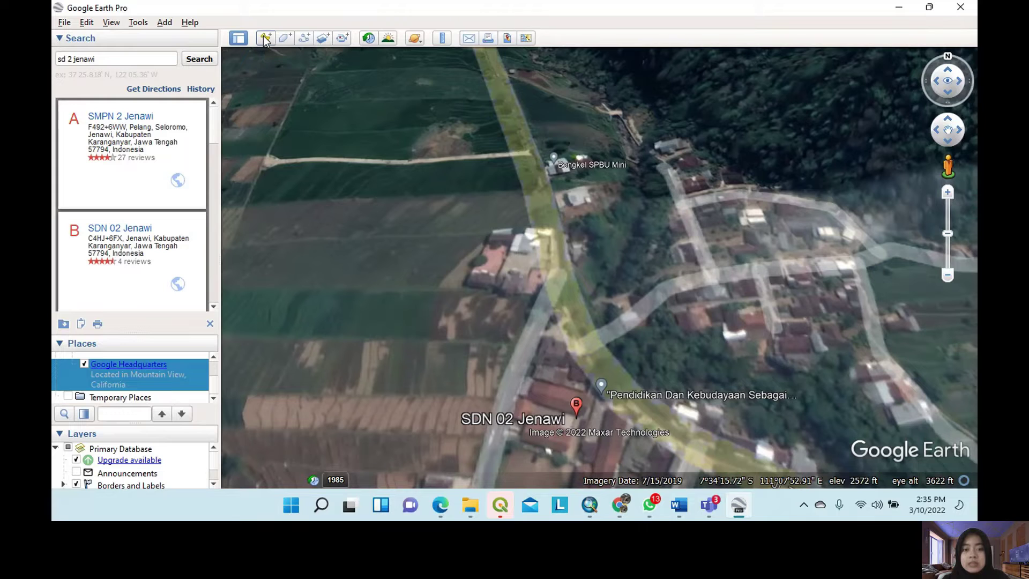
pyautogui.click(264, 39)
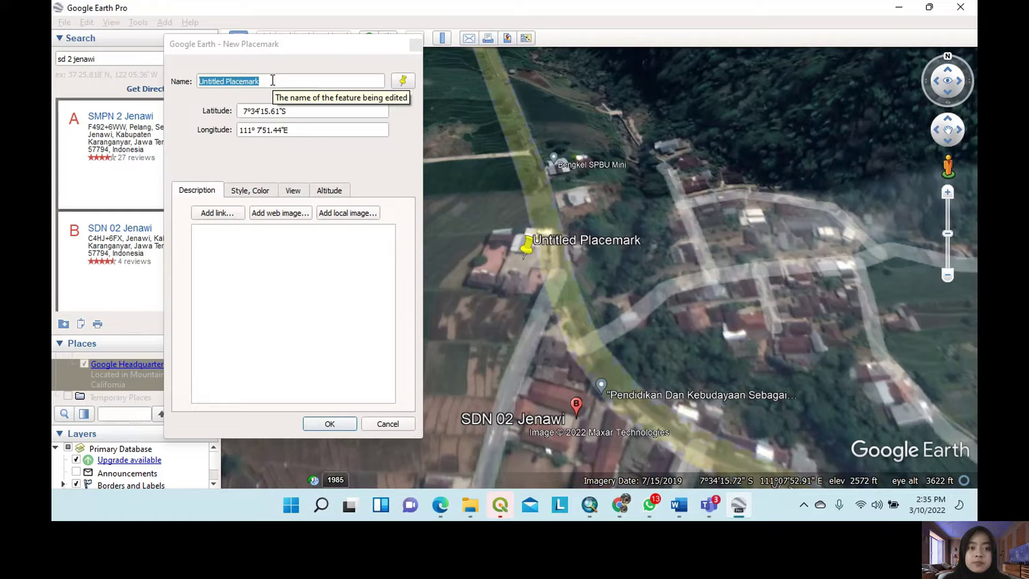
pyautogui.click(182, 88)
pyautogui.write('Kantor Balai ')
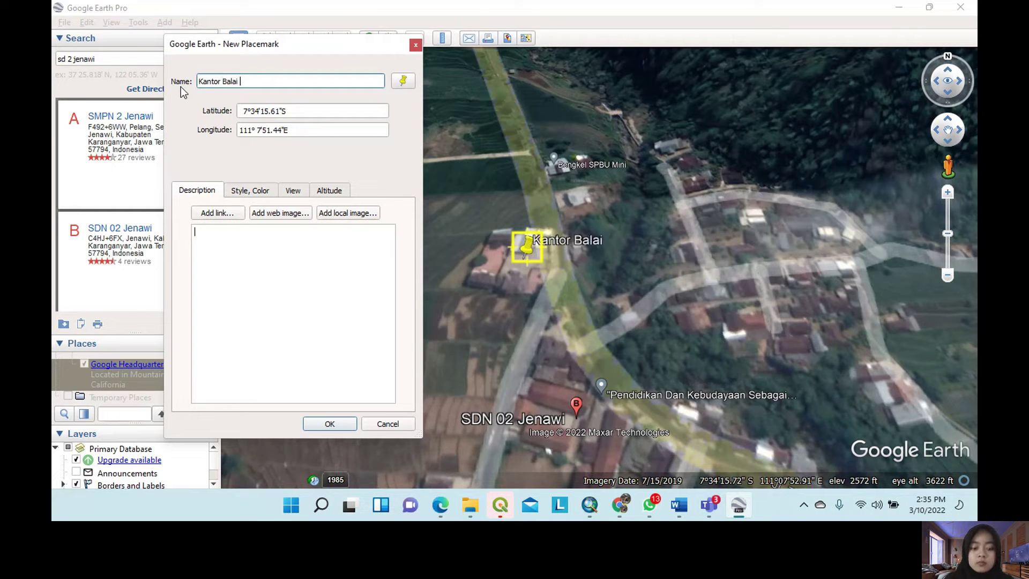
pyautogui.write('Desa Jenawi')
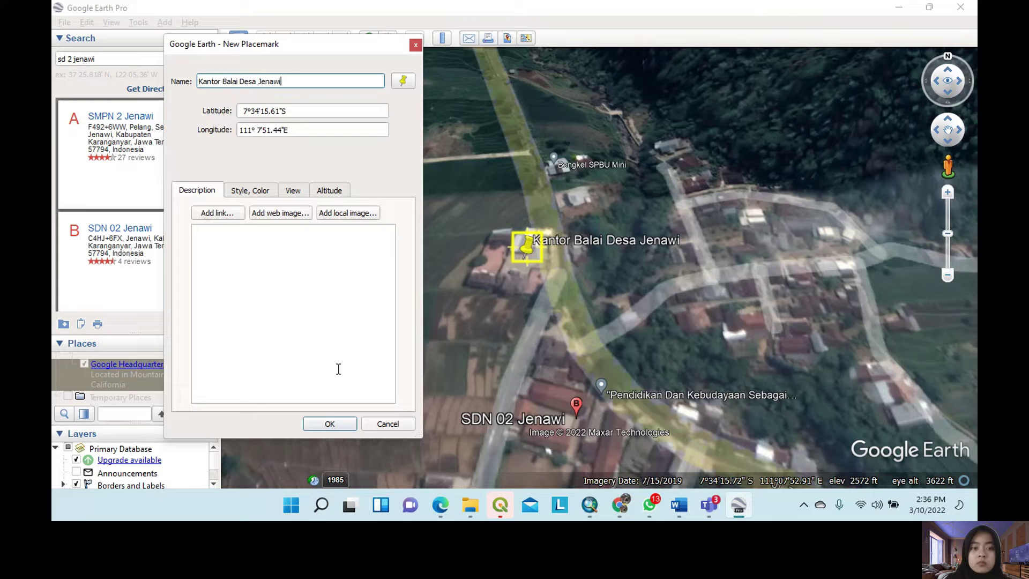
pyautogui.click(330, 423)
# Step: Save the Kantor Balai Desa Jenawi placemark as SaranaPelUm in KMZ format in TUGAS 4 SIG
pyautogui.rightClick(118, 397)
pyautogui.click(166, 288)
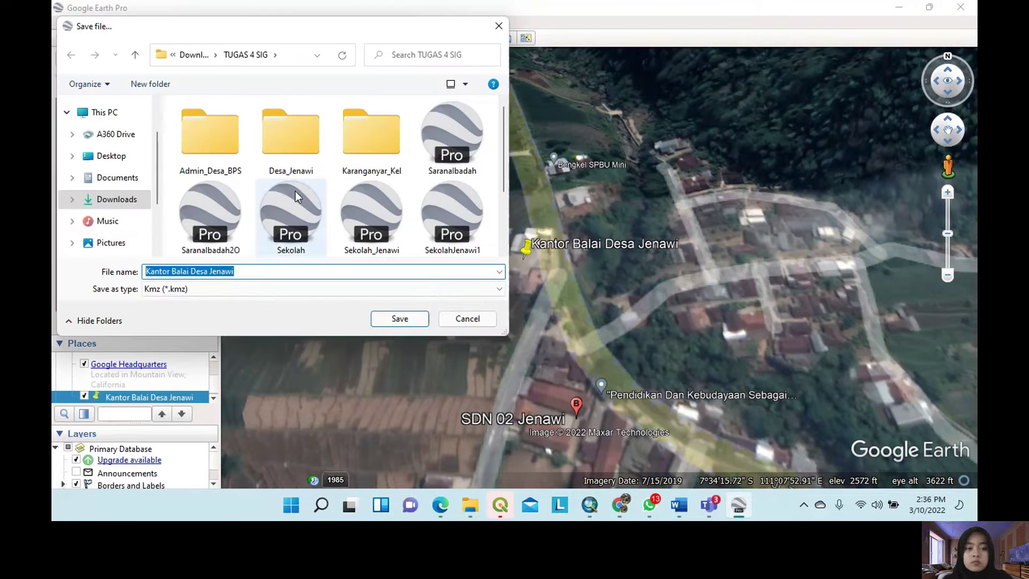
pyautogui.write('SaranaPelUm')
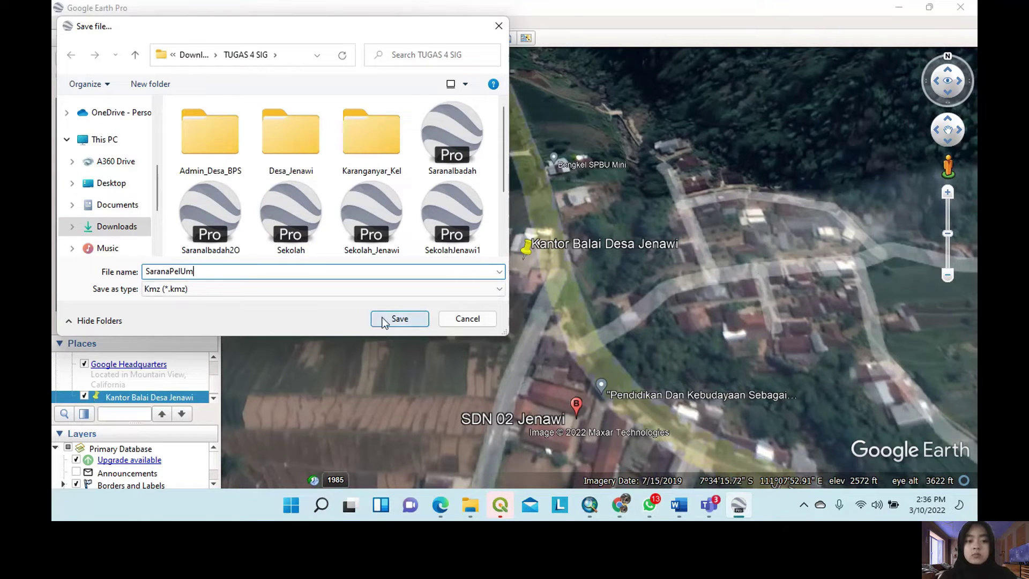
pyautogui.click(399, 319)
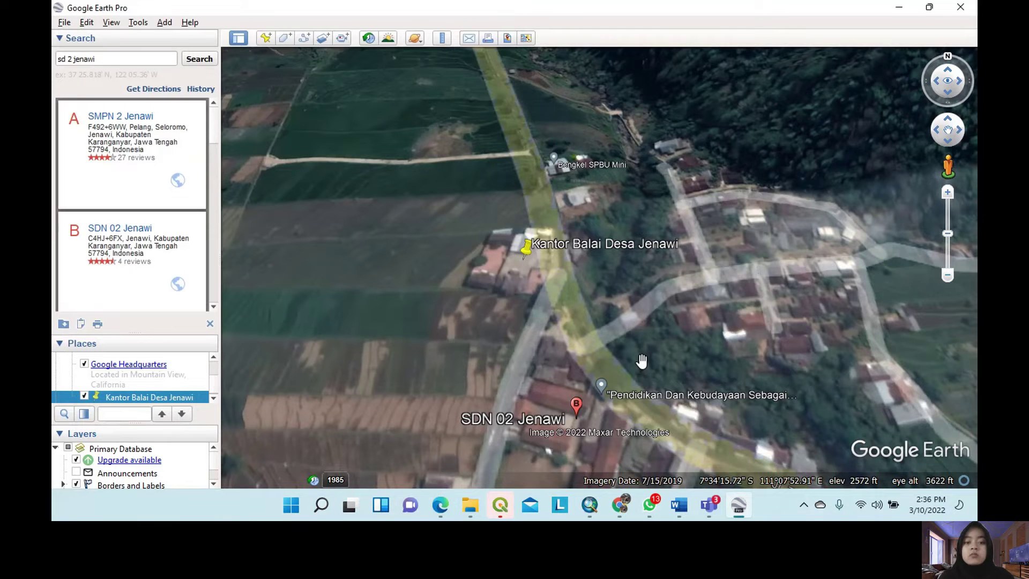
# Step: View the details of the UD Pisang Barokah shop along the main road southeast of SDN 02 Jenawi and close them
pyautogui.click(678, 354)
pyautogui.moveTo(678, 354); pyautogui.dragTo(582, 248)
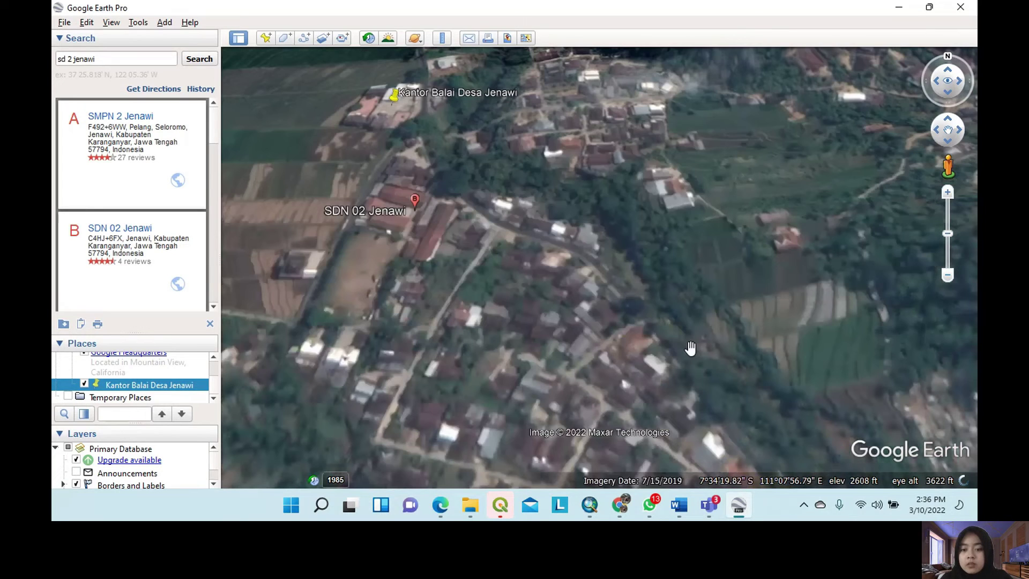
pyautogui.scroll(2, 678, 343)
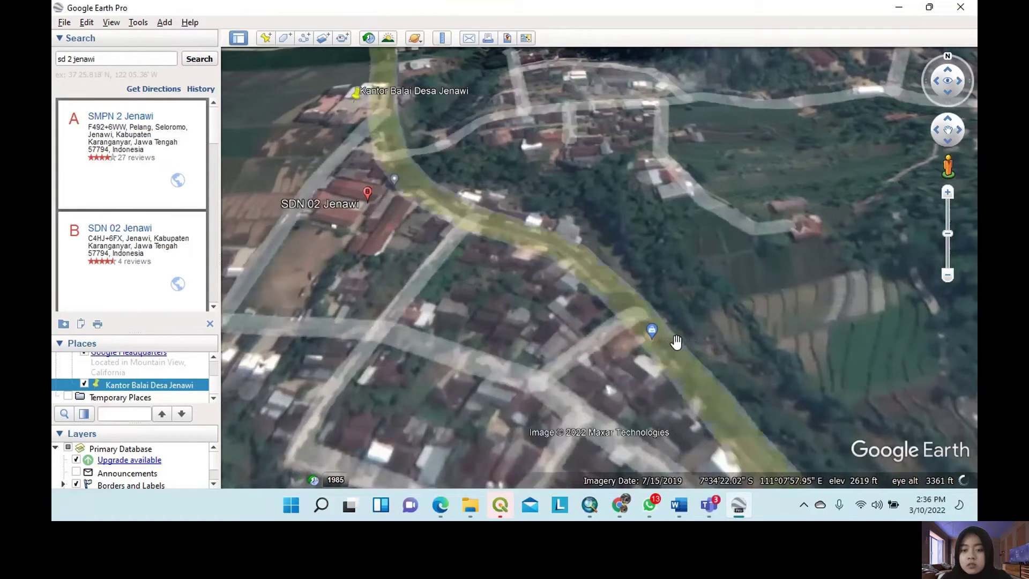
pyautogui.click(665, 331)
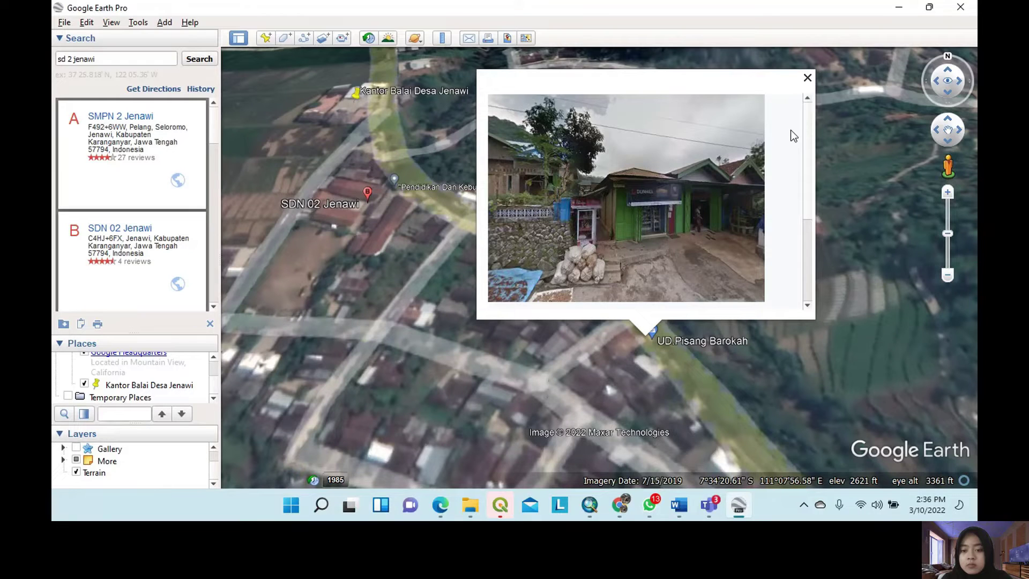
pyautogui.click(808, 77)
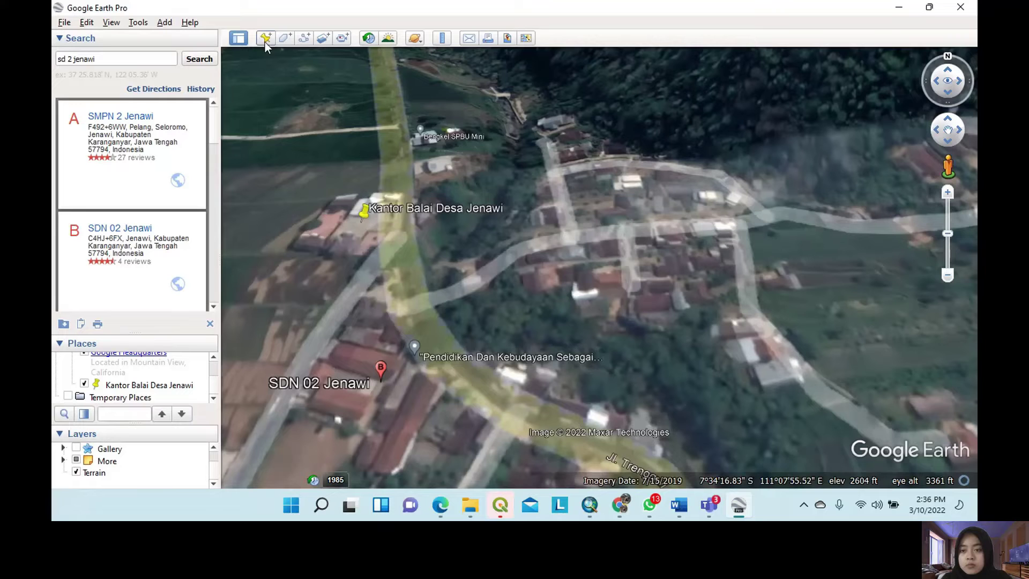
# Step: Add a placemark named "Toko Pisang Barokah" at the UD Pisang Barokah shop
pyautogui.click(265, 41)
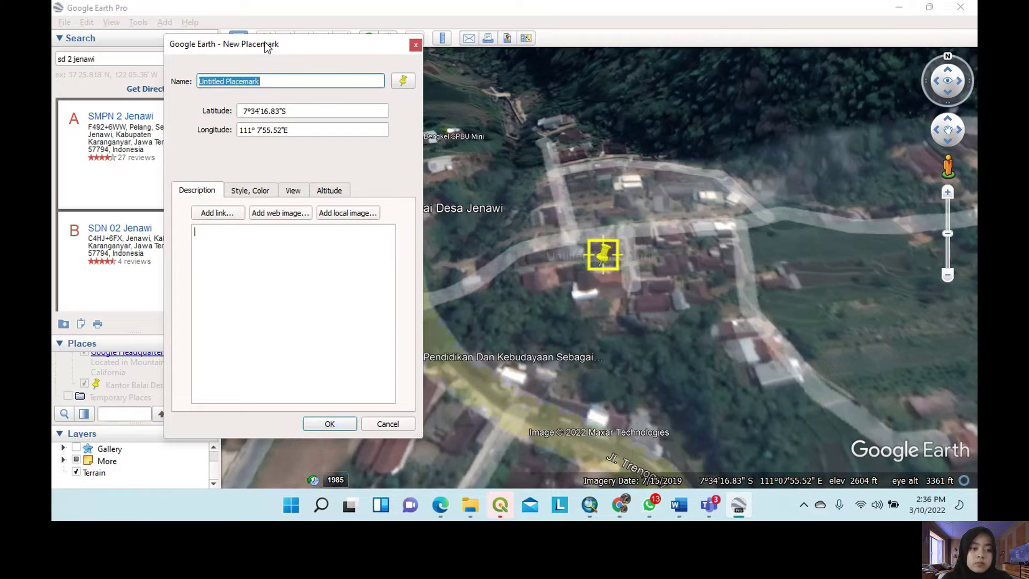
pyautogui.moveTo(610, 290); pyautogui.dragTo(639, 355)
pyautogui.click(692, 238)
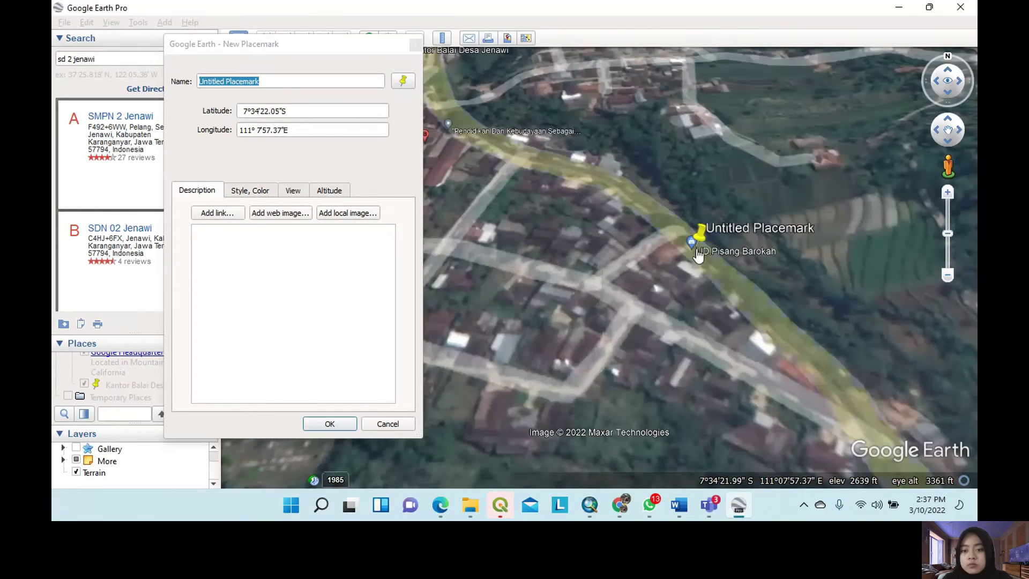
pyautogui.doubleClick(287, 82)
pyautogui.moveTo(273, 81); pyautogui.dragTo(234, 149)
pyautogui.write('Toko')
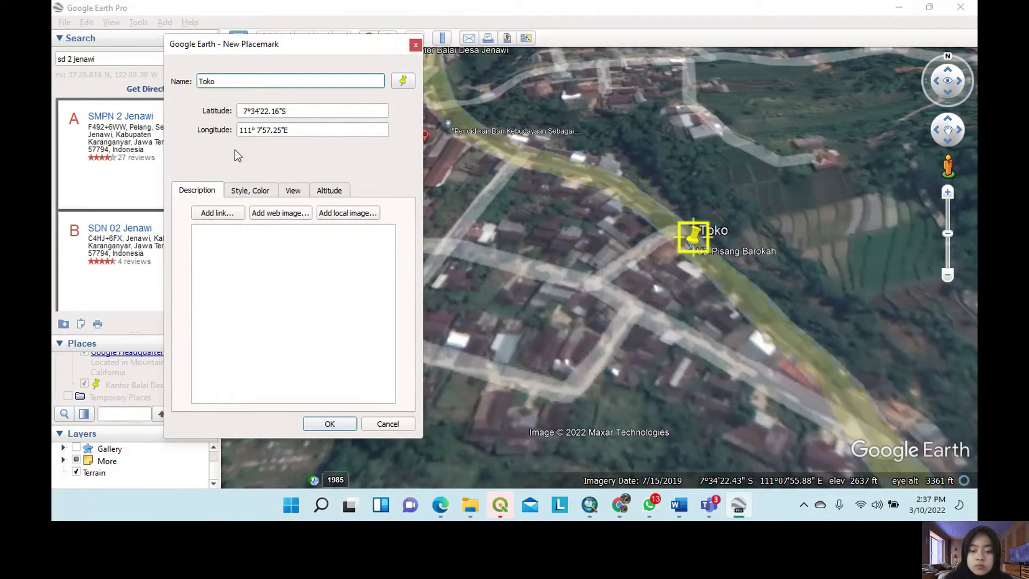
pyautogui.write(' Pisang Barokah')
pyautogui.click(306, 335)
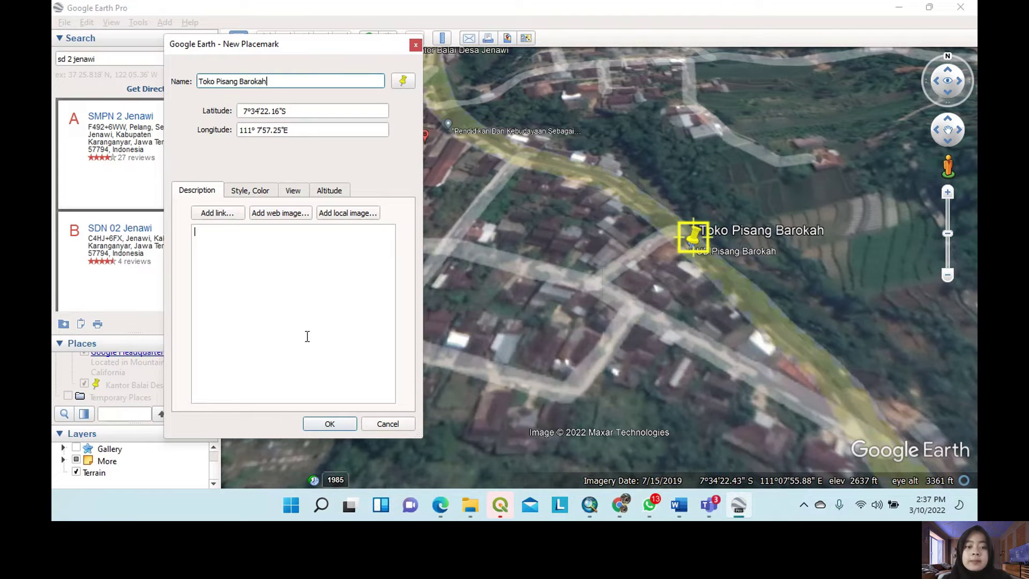
pyautogui.click(324, 424)
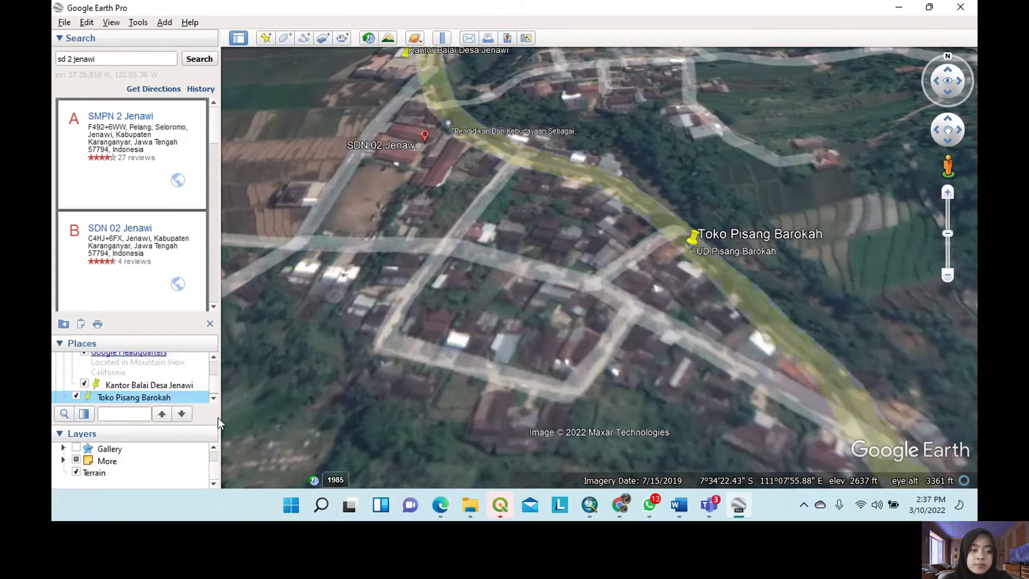
# Step: Save the Toko Pisang Barokah placemark as SaranaPerekonomian in KMZ format in TUGAS 4 SIG
pyautogui.hotkey('ctrl', 's')
pyautogui.write('SaranaPerekonomian')
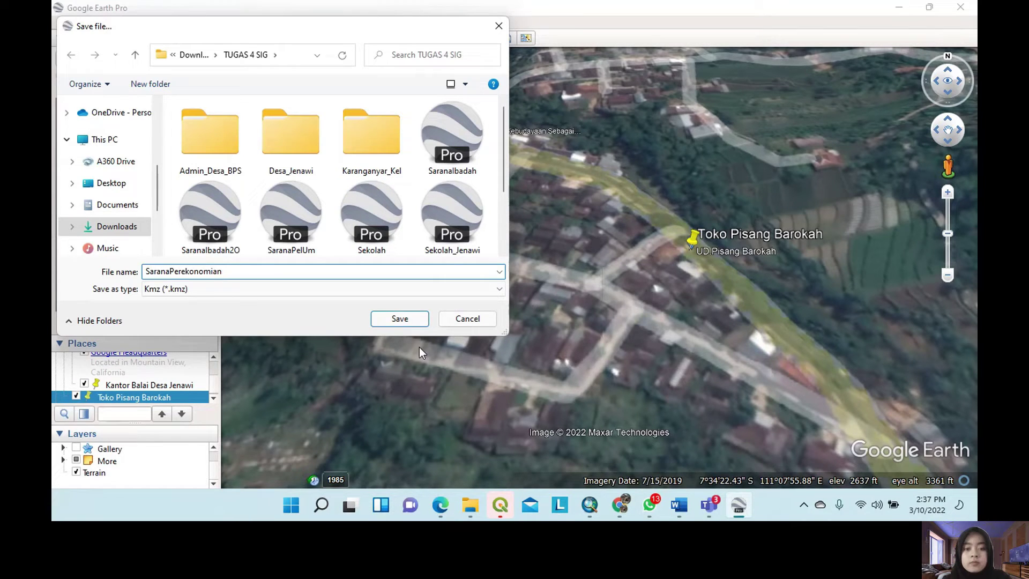
pyautogui.click(404, 316)
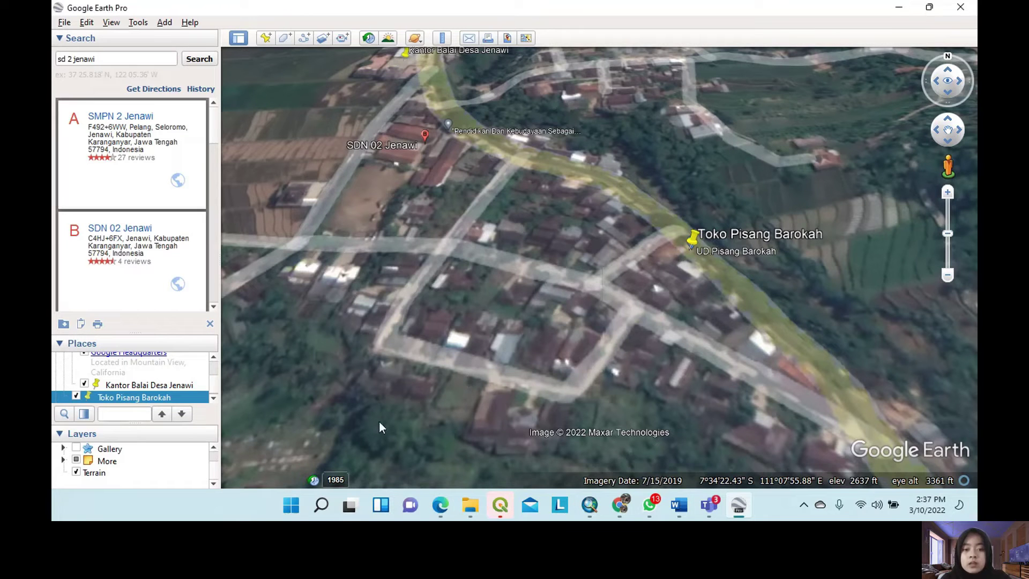
# Step: Bring the saved SaranaPerekonomian file from the TUGAS 4 SIG folder into My Places, below Kantor Balai Desa Jenawi
pyautogui.click(470, 505)
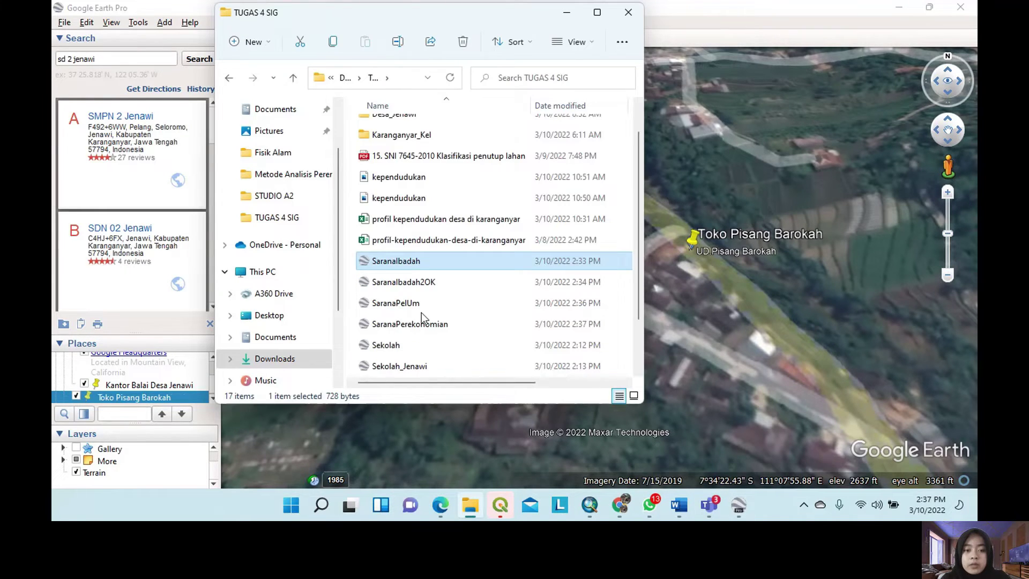
pyautogui.scroll(1, 422, 313)
pyautogui.doubleClick(442, 359)
pyautogui.moveTo(442, 358); pyautogui.dragTo(138, 400)
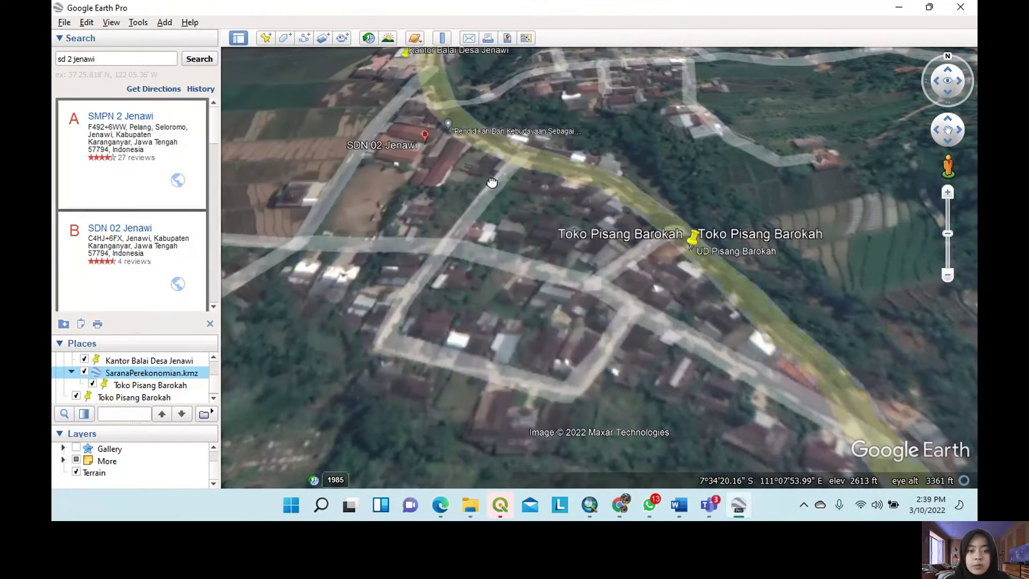
# Step: Add a placemark named "SPBU Mini" at Bengkel SPBU Mini inside SaranaPerekonomian.kmz
pyautogui.moveTo(486, 186); pyautogui.dragTo(547, 319)
pyautogui.moveTo(551, 149); pyautogui.dragTo(542, 251)
pyautogui.scroll(1, 542, 251)
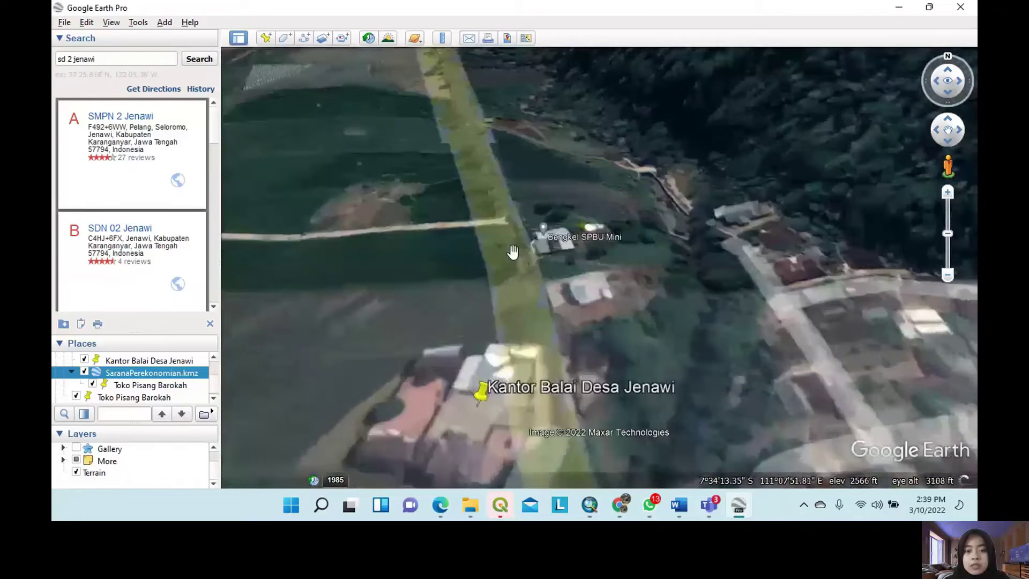
pyautogui.click(264, 37)
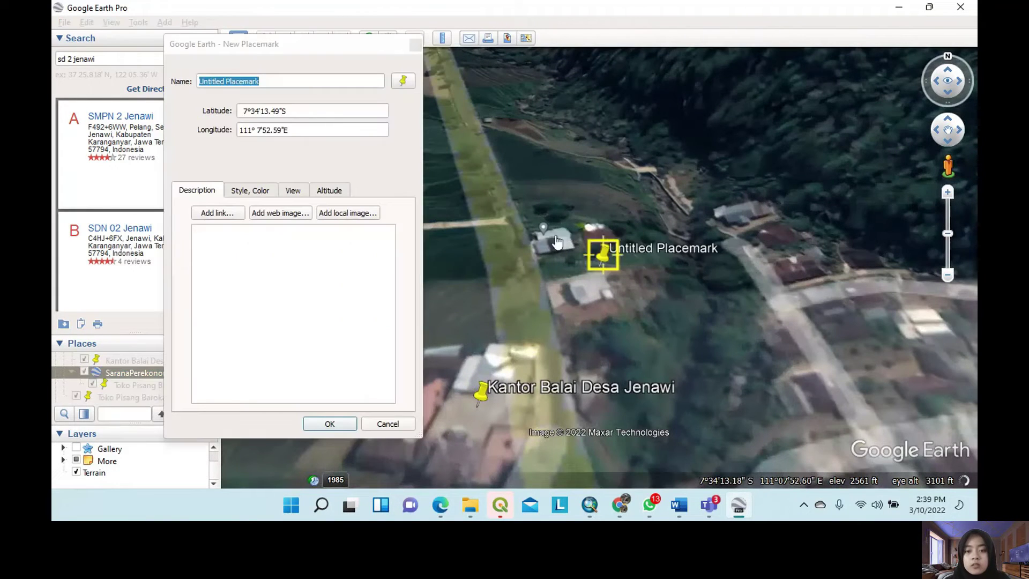
pyautogui.click(557, 239)
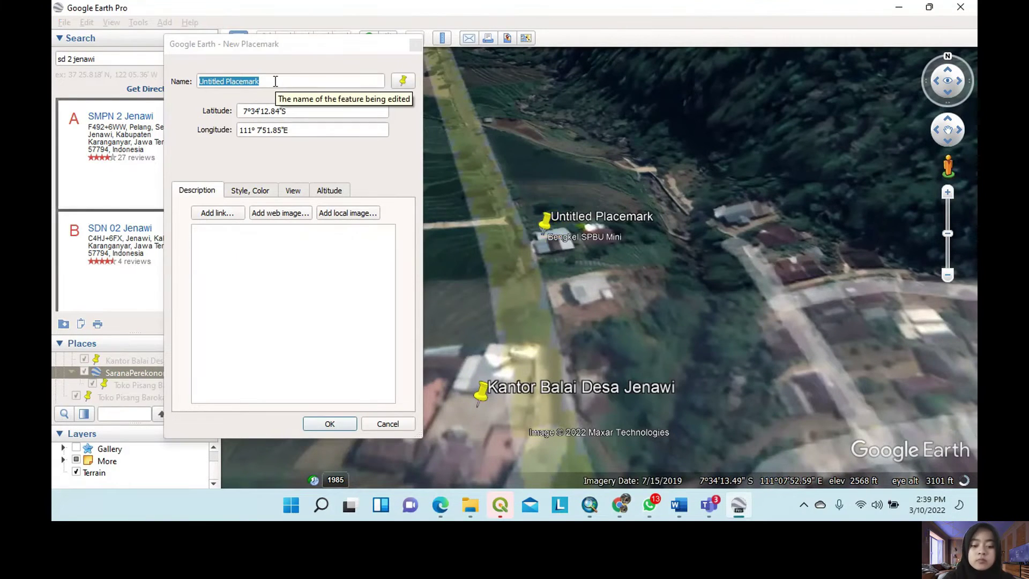
pyautogui.moveTo(275, 82); pyautogui.dragTo(190, 87)
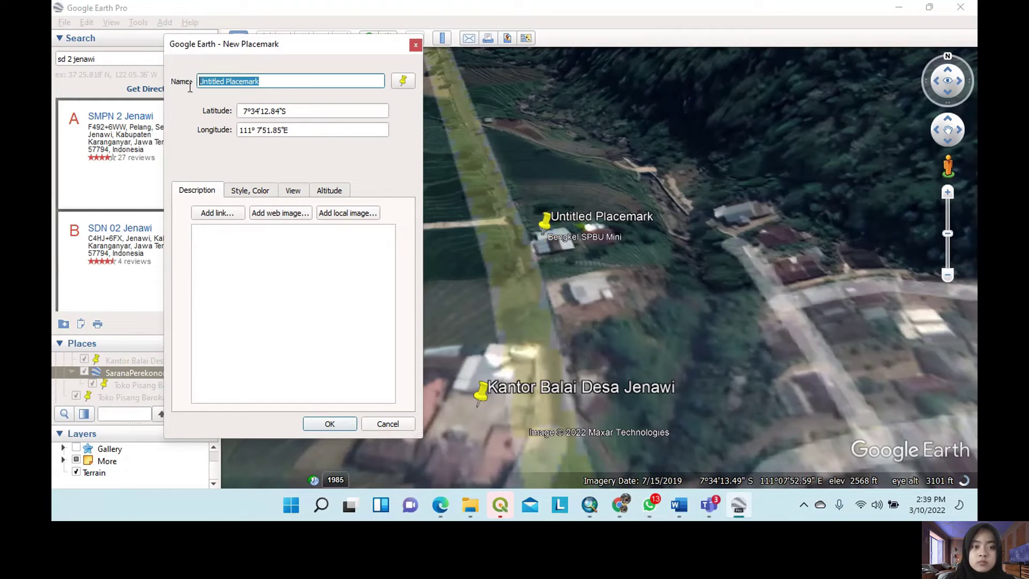
pyautogui.write('SPBU Mini')
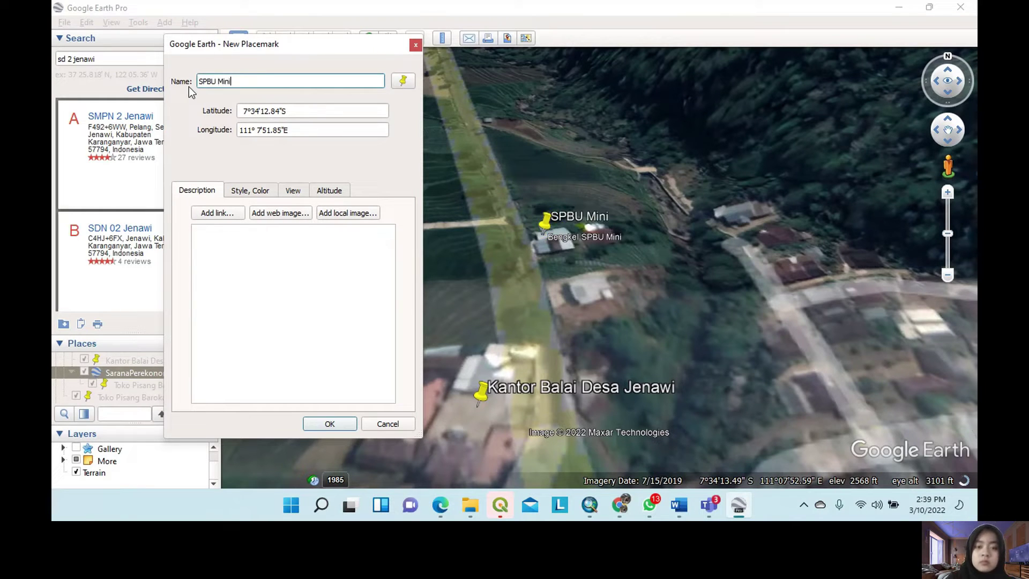
pyautogui.click(330, 424)
pyautogui.moveTo(623, 347)
pyautogui.mouseDown()
pyautogui.moveTo(614, 232)
pyautogui.moveTo(430, 179)
pyautogui.moveTo(378, 178)
pyautogui.mouseUp()
pyautogui.moveTo(609, 442); pyautogui.dragTo(459, 267)
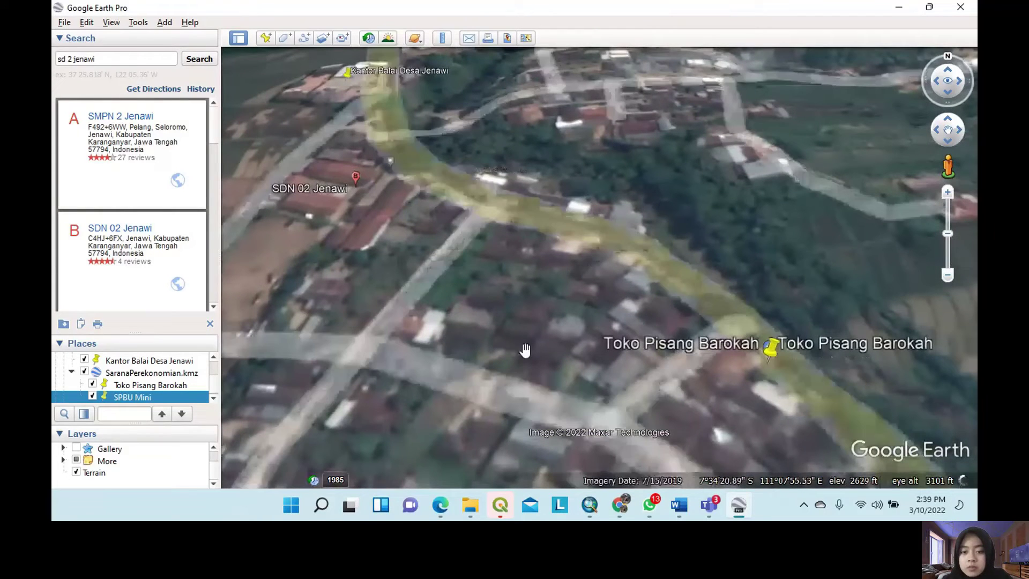
pyautogui.moveTo(525, 349); pyautogui.dragTo(533, 292)
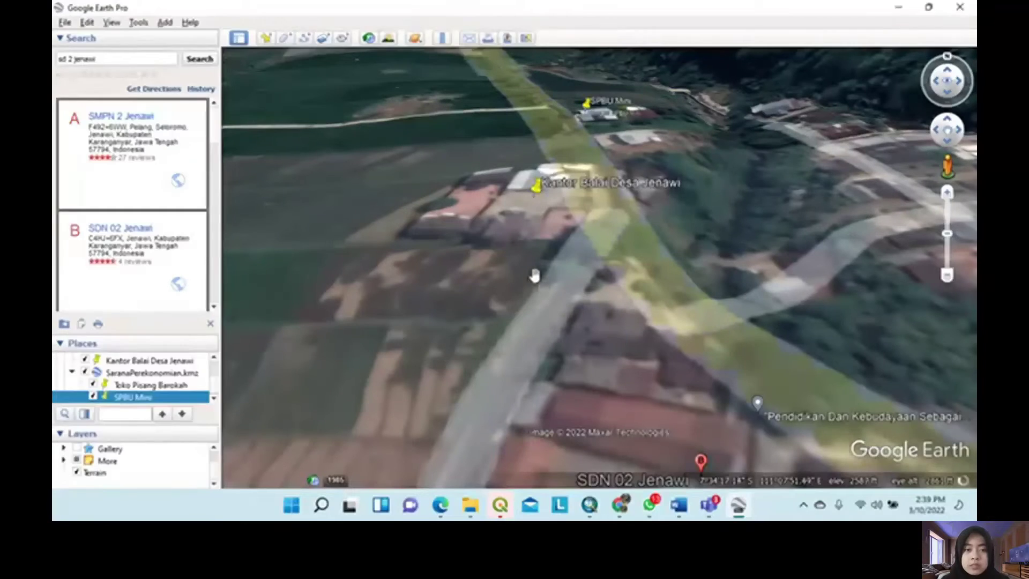
# Step: Add a placemark named "Fotocopy Bumdes Lohjinawi" beside the road just south of Kantor Balai Desa Jenawi
pyautogui.click(268, 37)
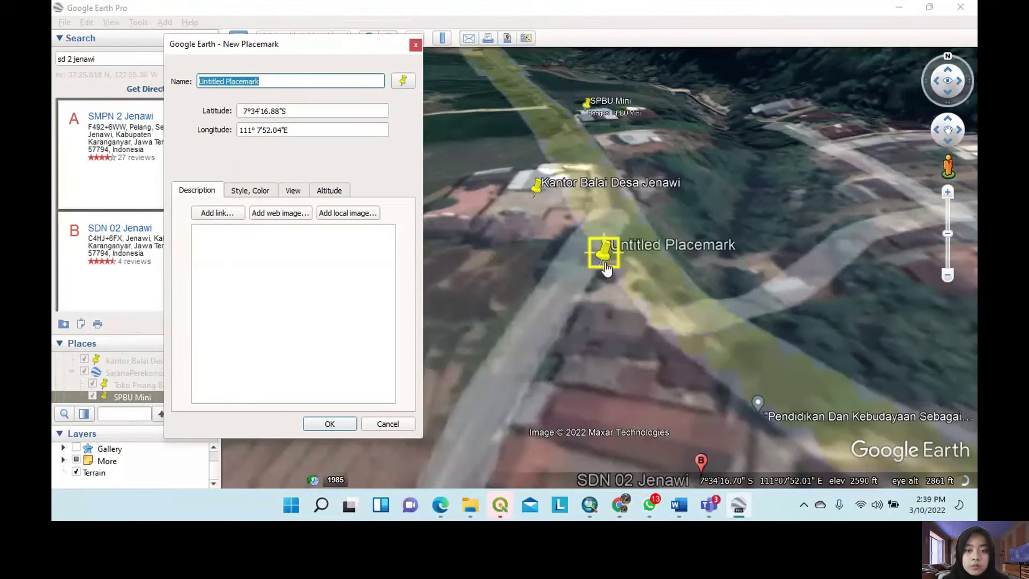
pyautogui.moveTo(578, 260); pyautogui.dragTo(524, 301)
pyautogui.moveTo(265, 82); pyautogui.dragTo(192, 84)
pyautogui.write('Fotocopy ')
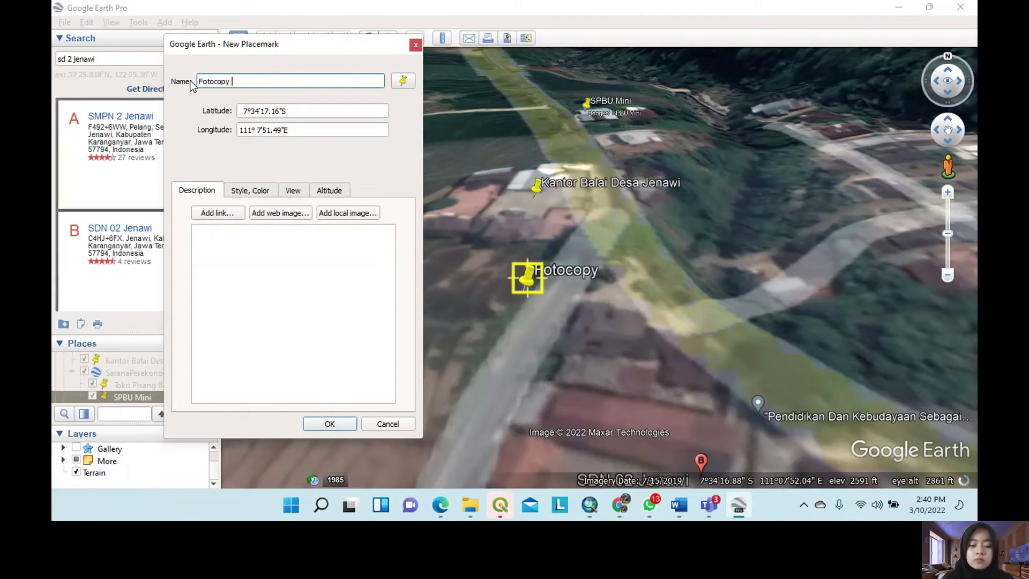
pyautogui.write('Bumdes Lohjinawi')
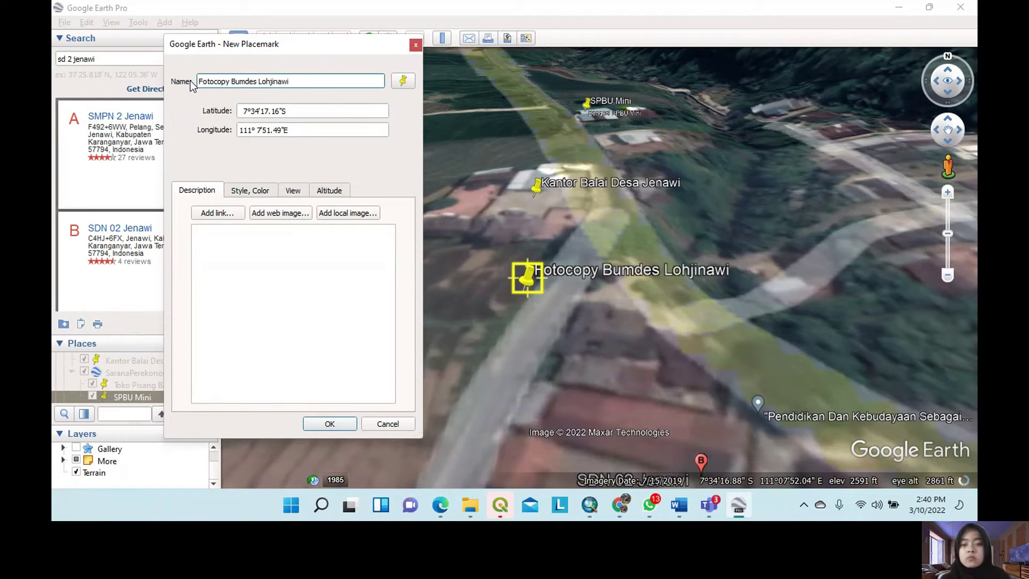
pyautogui.click(330, 424)
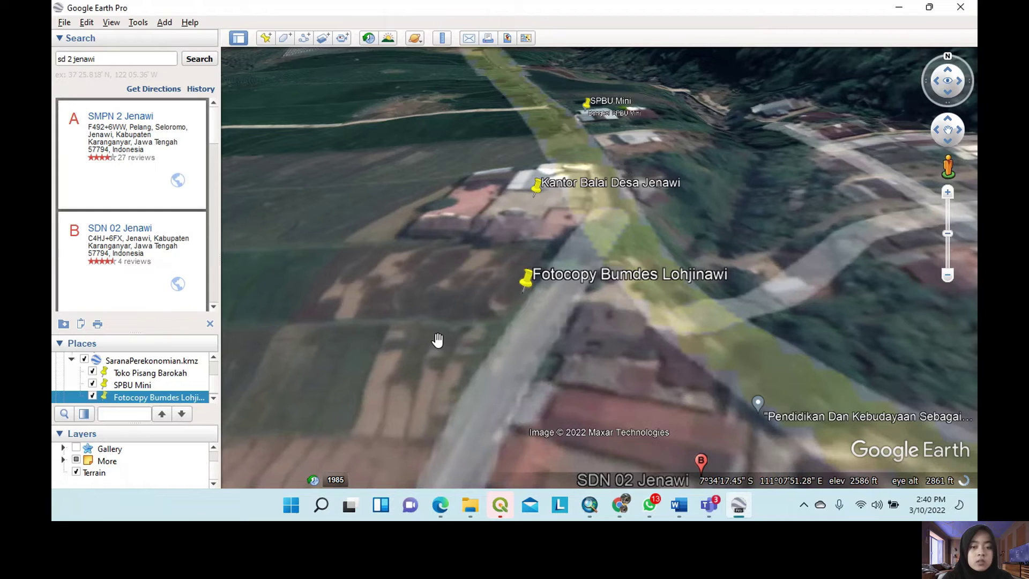
# Step: Add a placemark named "Mie Ayam Bu Cup" beside the road, just southwest of Fotocopy Bumdes Lohjinawi
pyautogui.click(266, 43)
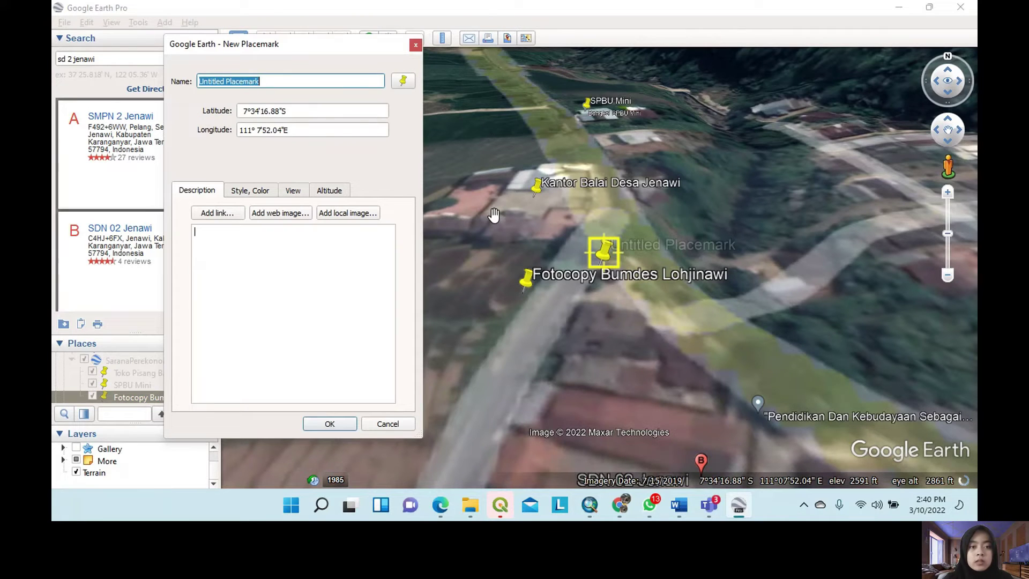
pyautogui.moveTo(605, 252); pyautogui.dragTo(498, 308)
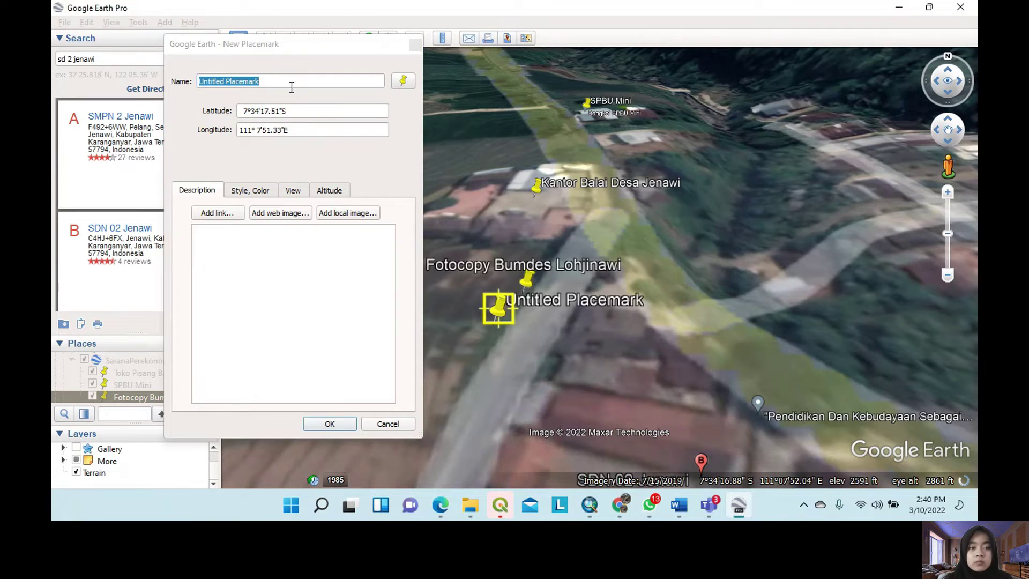
pyautogui.write('Mie ')
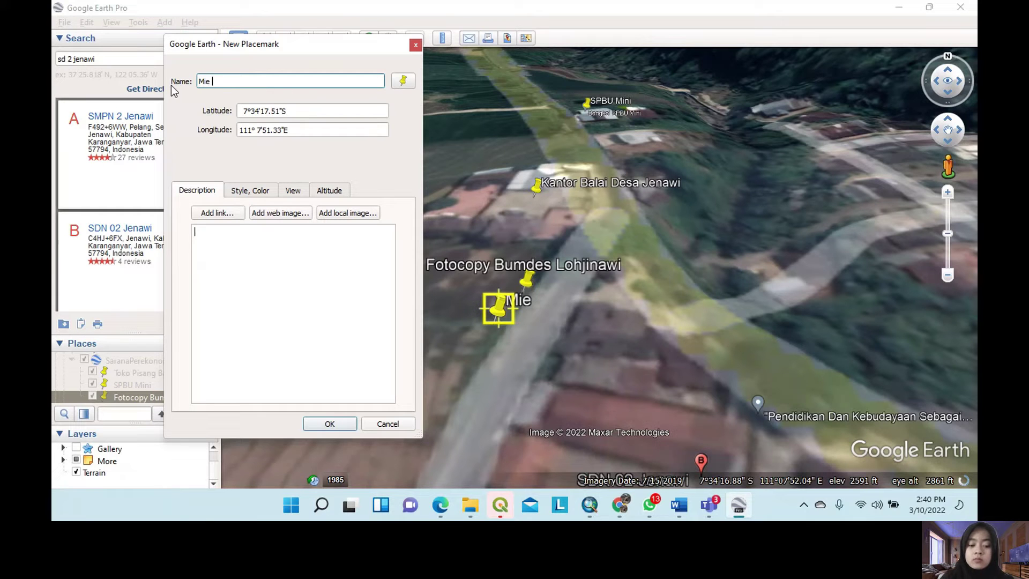
pyautogui.write('Ayam Bu Cup')
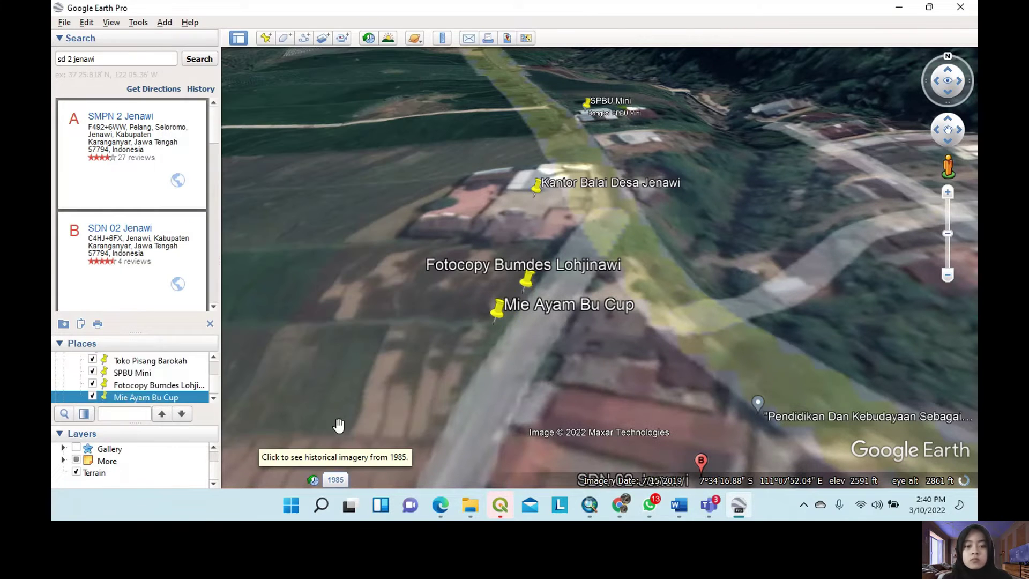
pyautogui.press('Return')
pyautogui.scroll(-2, 643, 308)
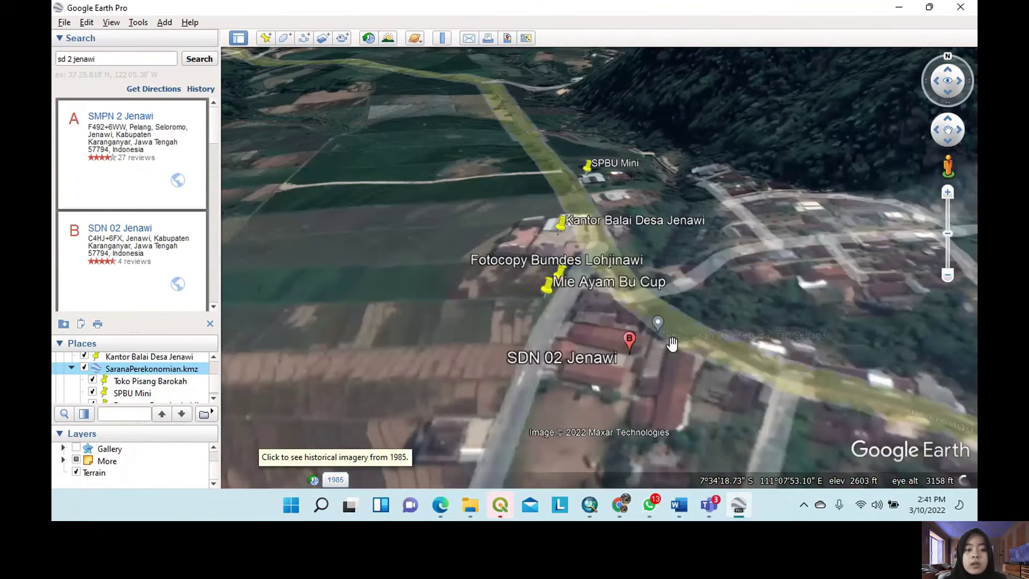
pyautogui.moveTo(671, 344); pyautogui.dragTo(612, 324)
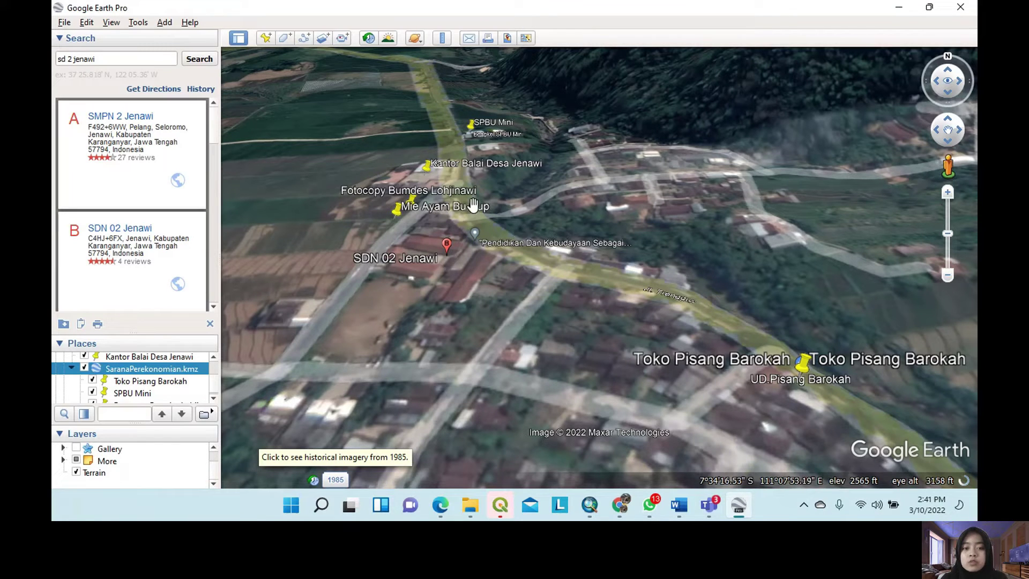
# Step: Switch to QGIS and add Jenawi_Desa.shp from the Desa_Jenawi folder to the map, with the village filling the view
pyautogui.hotkey('alt', 'Tab')
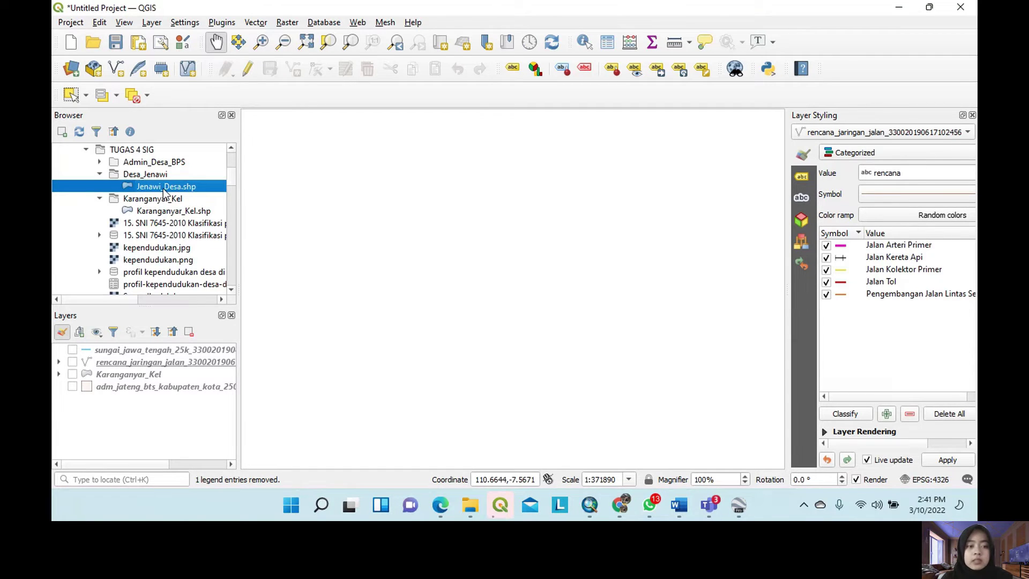
pyautogui.moveTo(165, 193); pyautogui.dragTo(540, 280)
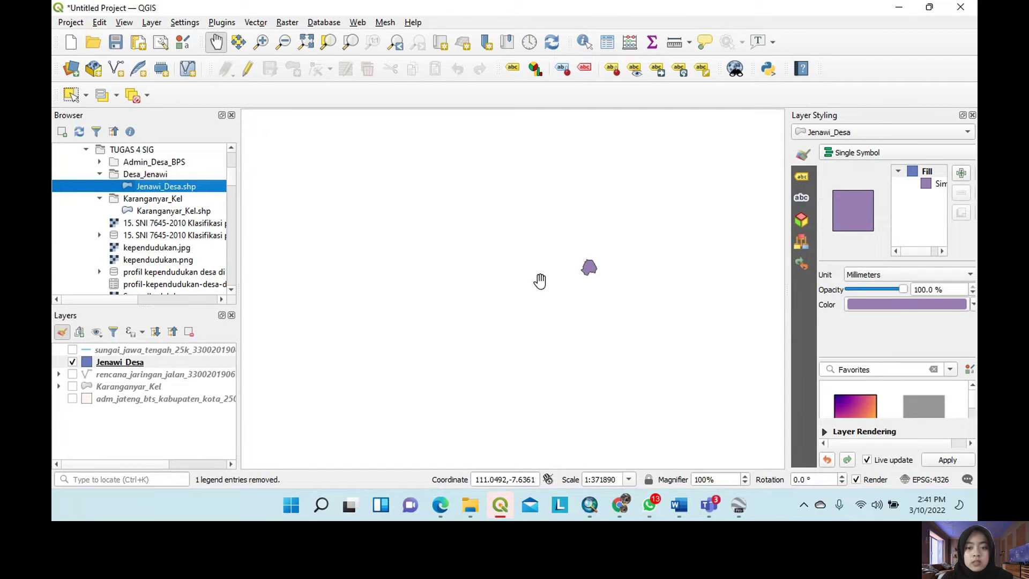
pyautogui.scroll(5, 587, 268)
pyautogui.scroll(-1, 612, 279)
pyautogui.moveTo(622, 274); pyautogui.dragTo(559, 284)
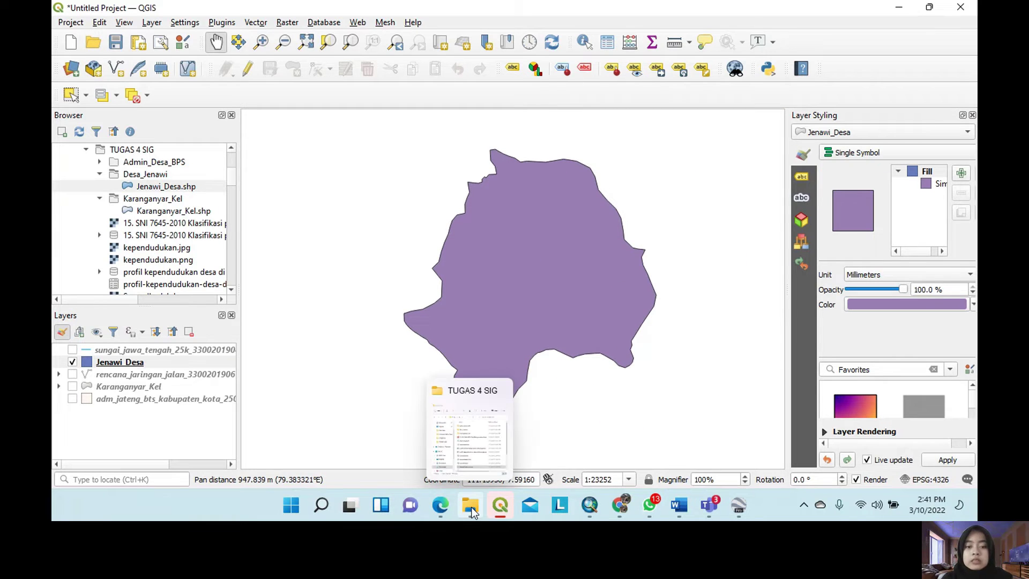
# Step: Add the SaranaIbadah2OK, SaranaPerekonomian2OK, SekolahJenawi2OK and SaranaPelUm KMZ files from the TUGAS 4 SIG folder as layers above Jenawi_Desa
pyautogui.click(472, 511)
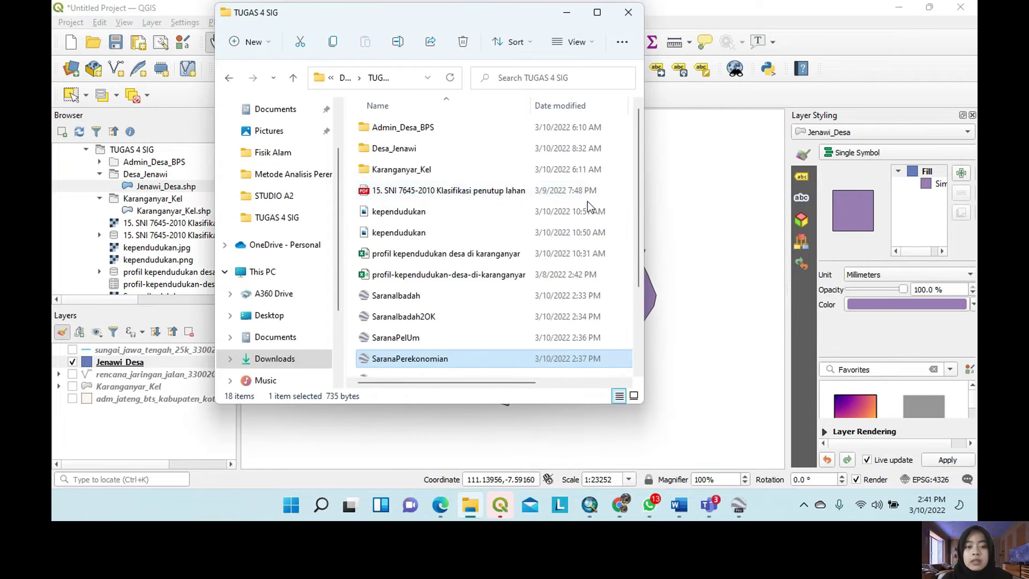
pyautogui.moveTo(636, 198); pyautogui.dragTo(636, 278)
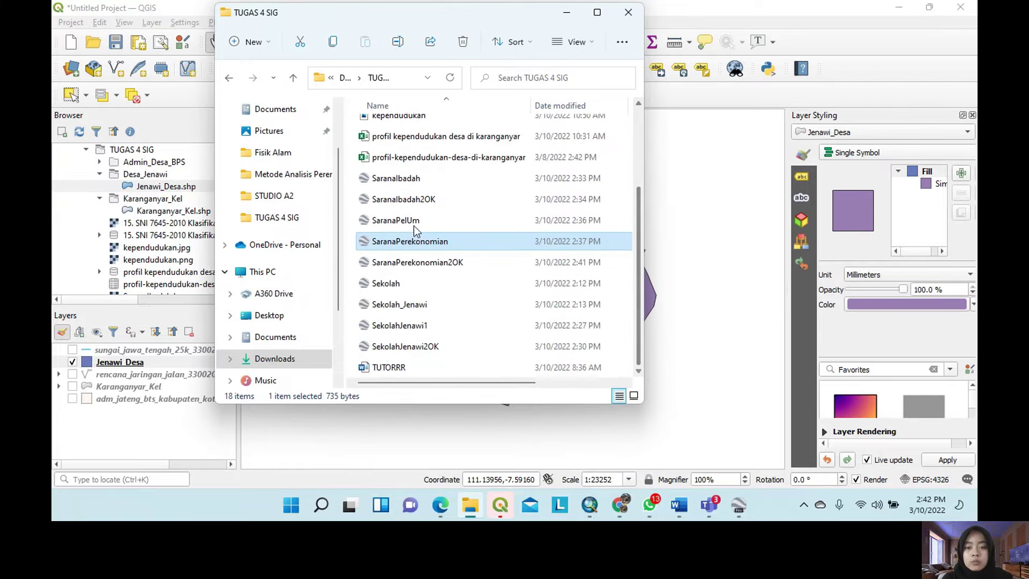
pyautogui.click(427, 203)
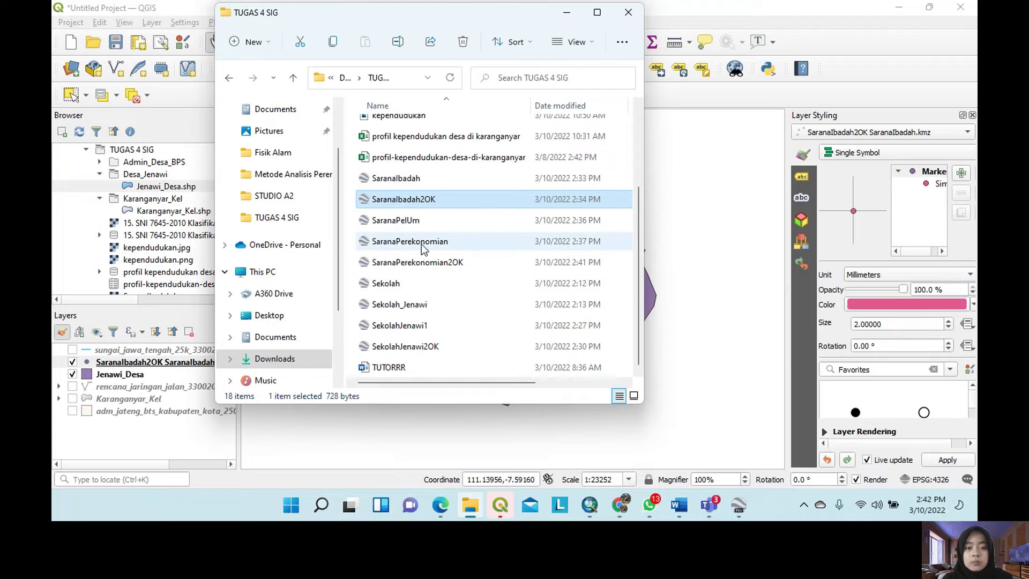
pyautogui.click(428, 265)
pyautogui.moveTo(449, 262); pyautogui.dragTo(138, 343)
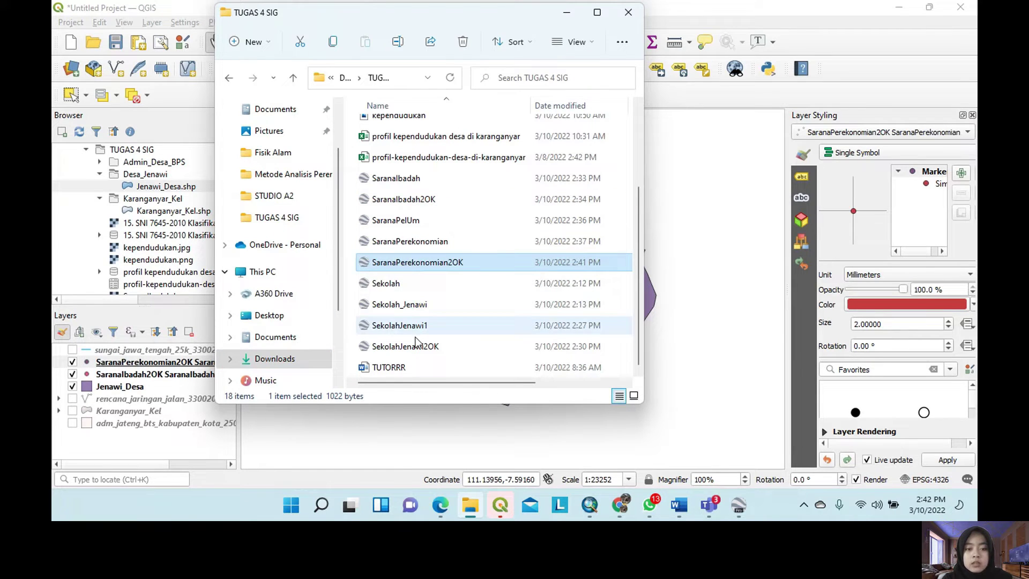
pyautogui.click(436, 348)
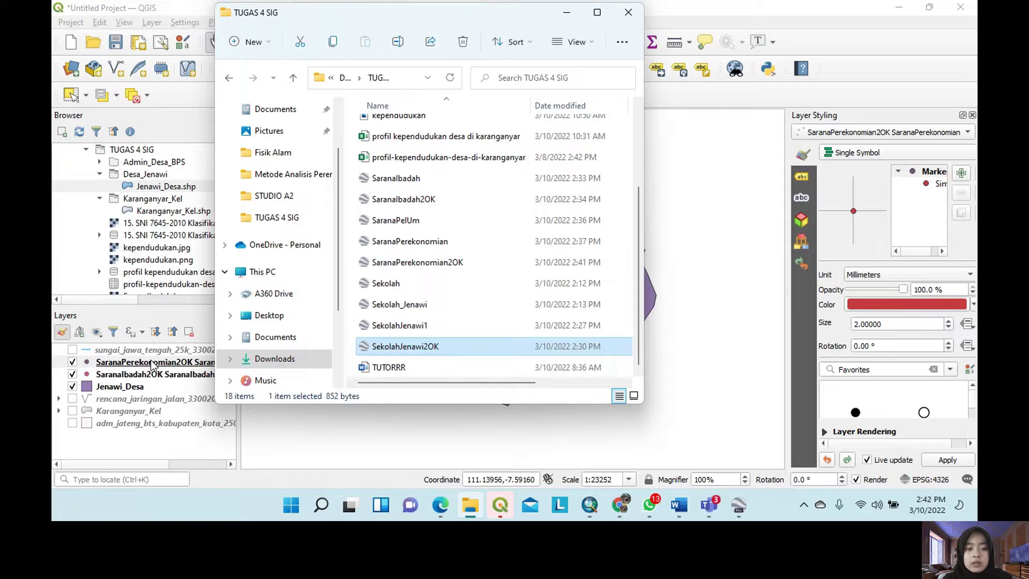
pyautogui.click(402, 227)
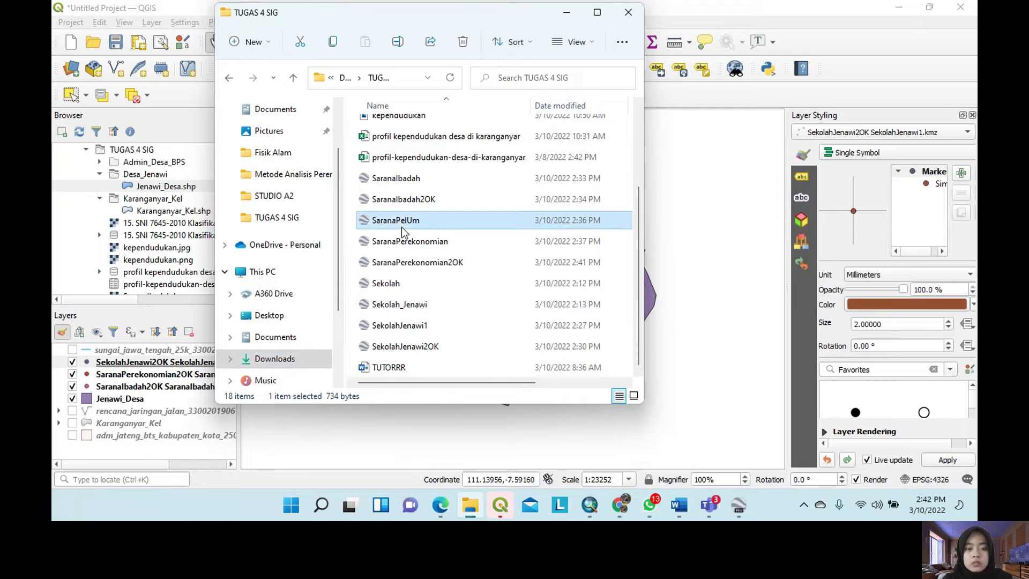
pyautogui.moveTo(437, 227); pyautogui.dragTo(161, 362)
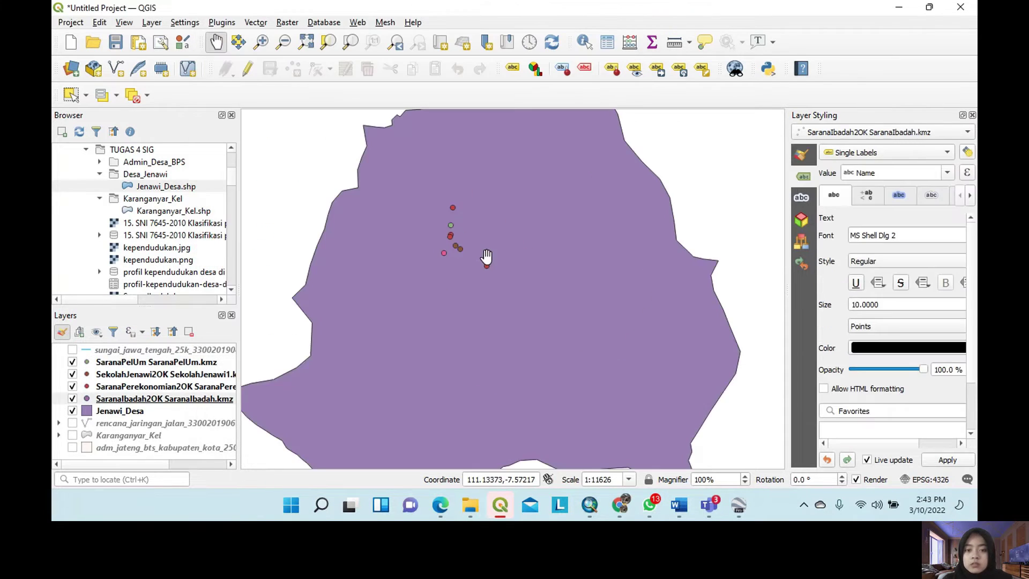
pyautogui.moveTo(486, 256); pyautogui.dragTo(522, 215)
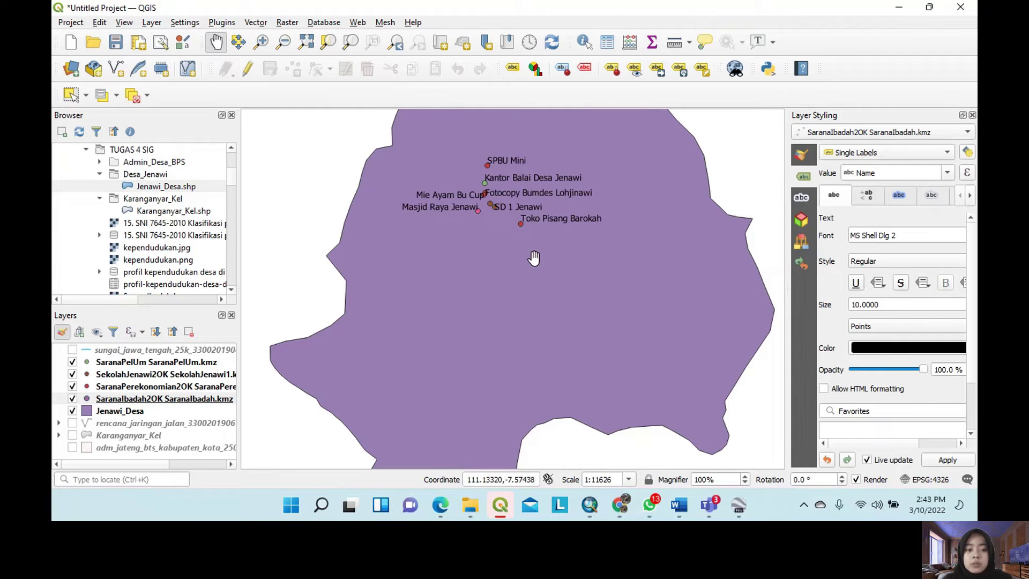
pyautogui.moveTo(562, 299); pyautogui.dragTo(551, 371)
pyautogui.moveTo(559, 321); pyautogui.dragTo(535, 274)
pyautogui.scroll(-1, 537, 247)
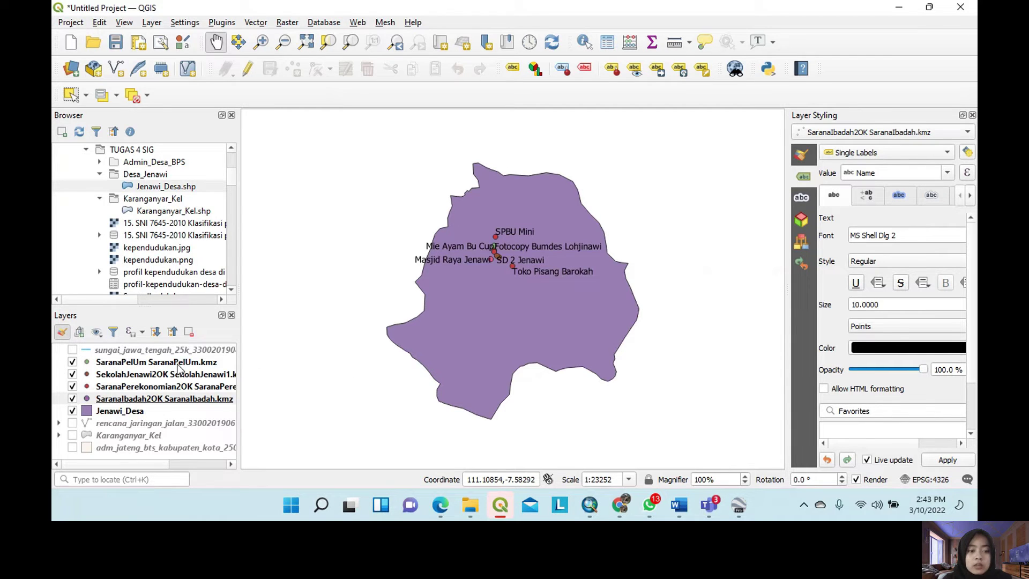
# Step: Export the SaranaPelUm KMZ layer as an ESRI Shapefile named SaranaPelUm in Desa_Jenawi, and hide the original KMZ layer
pyautogui.click(210, 364)
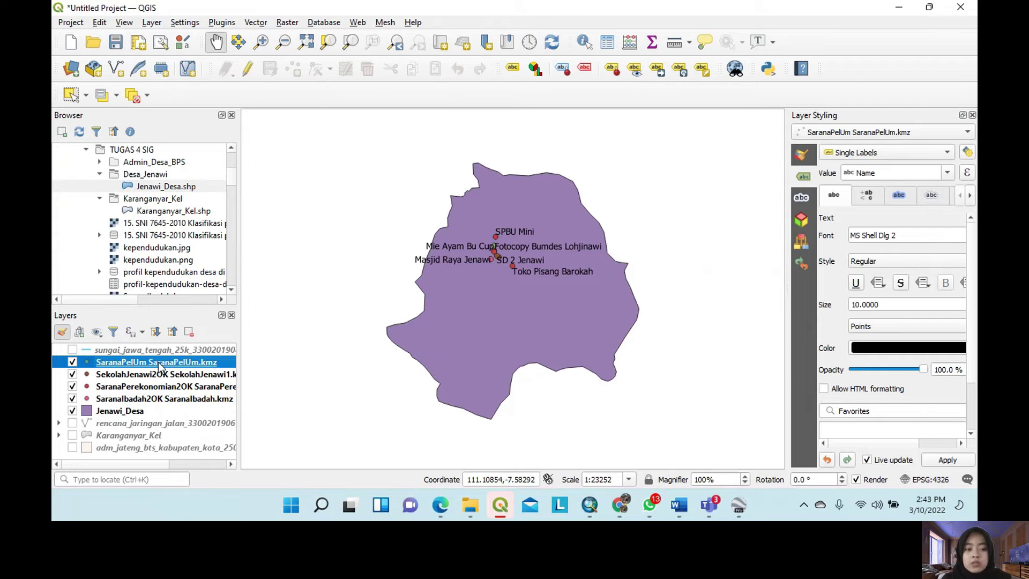
pyautogui.rightClick(160, 364)
pyautogui.moveTo(225, 324)
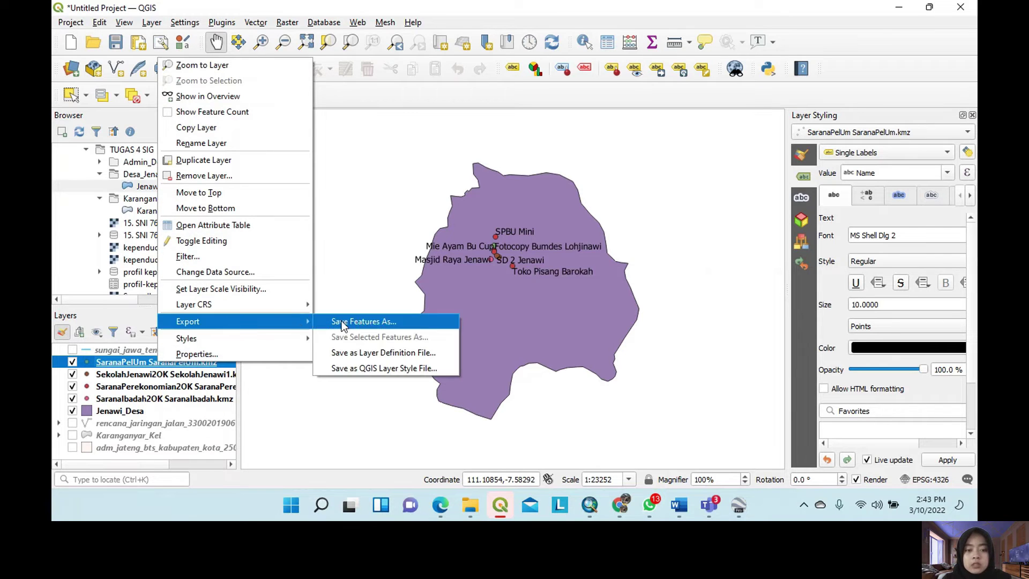
pyautogui.click(348, 322)
pyautogui.click(692, 80)
pyautogui.write('SaranaPelUm')
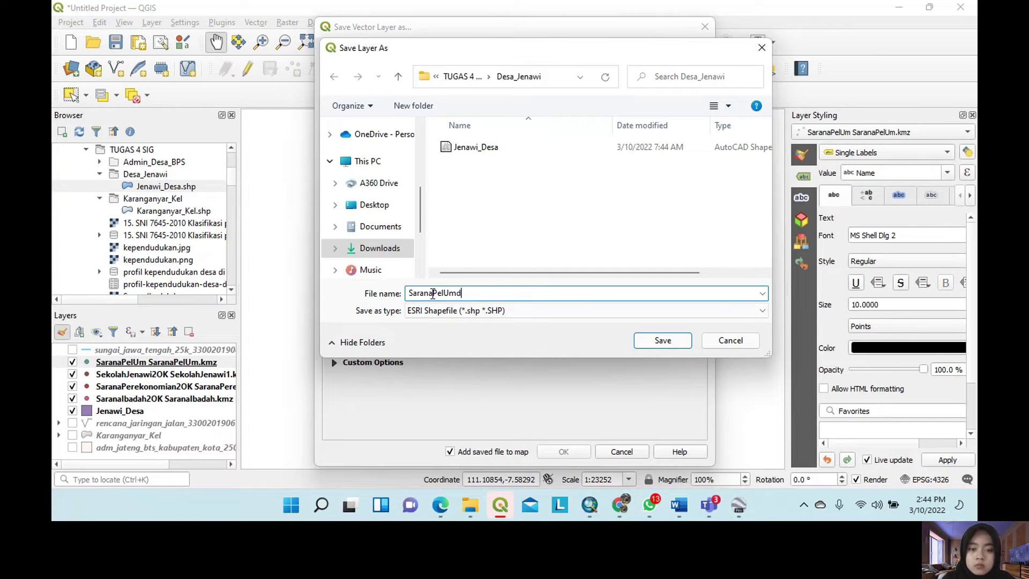
pyautogui.click(662, 341)
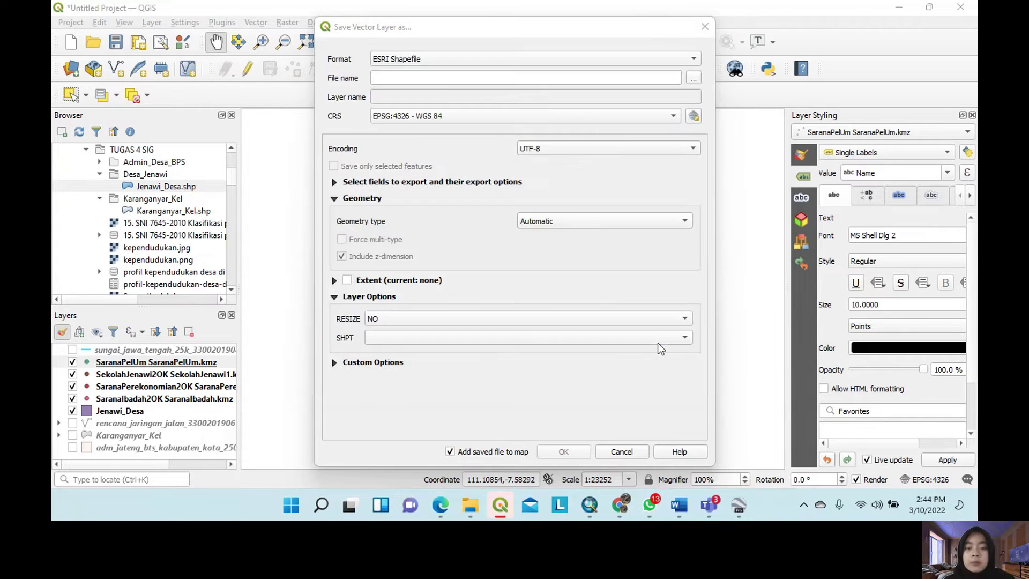
pyautogui.click(563, 451)
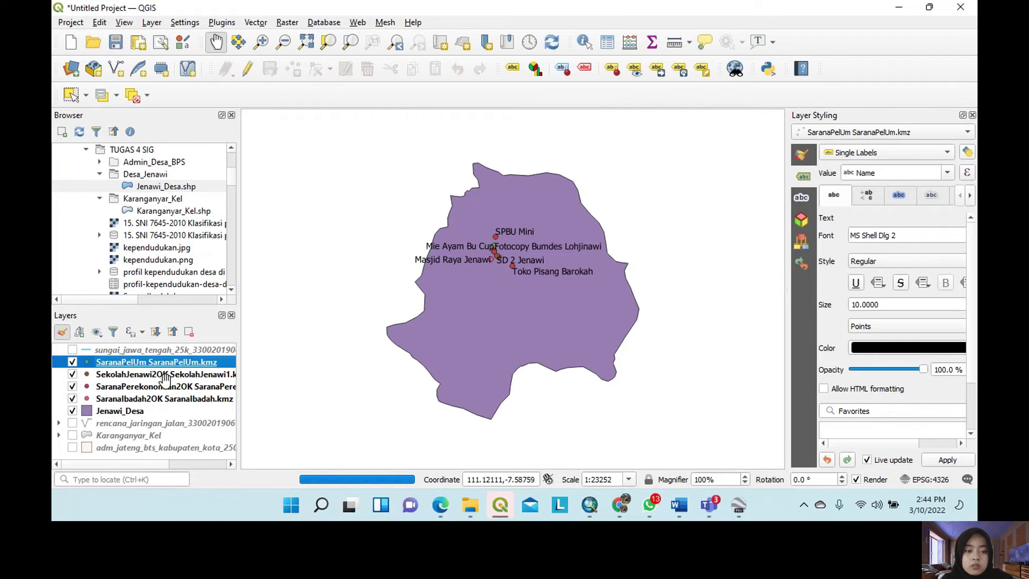
pyautogui.click(73, 375)
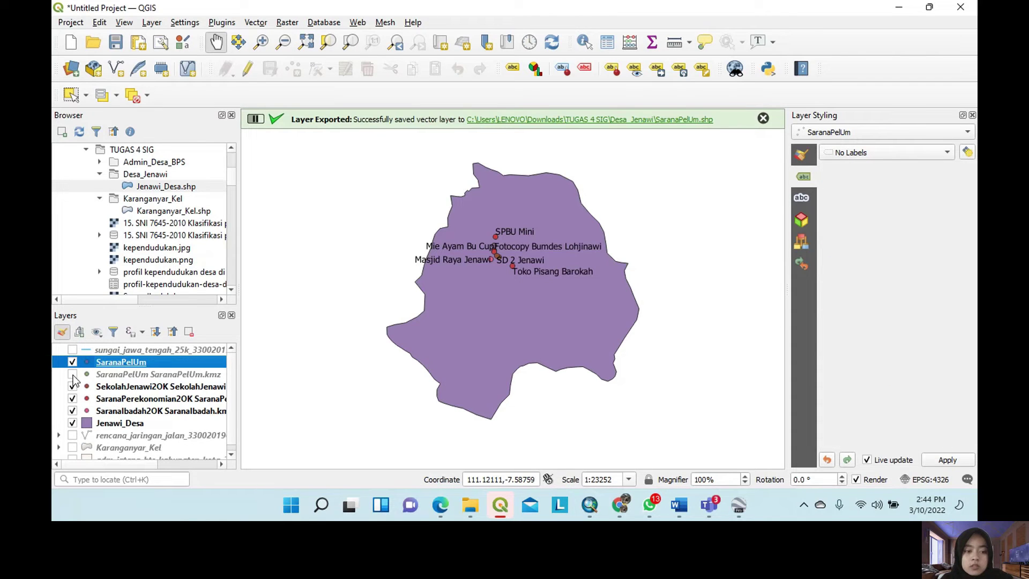
# Step: Export the SekolahJenawi2OK layer as an ESRI Shapefile named SaranaPendidikan in Desa_Jenawi, and hide the original KMZ layer
pyautogui.click(110, 390)
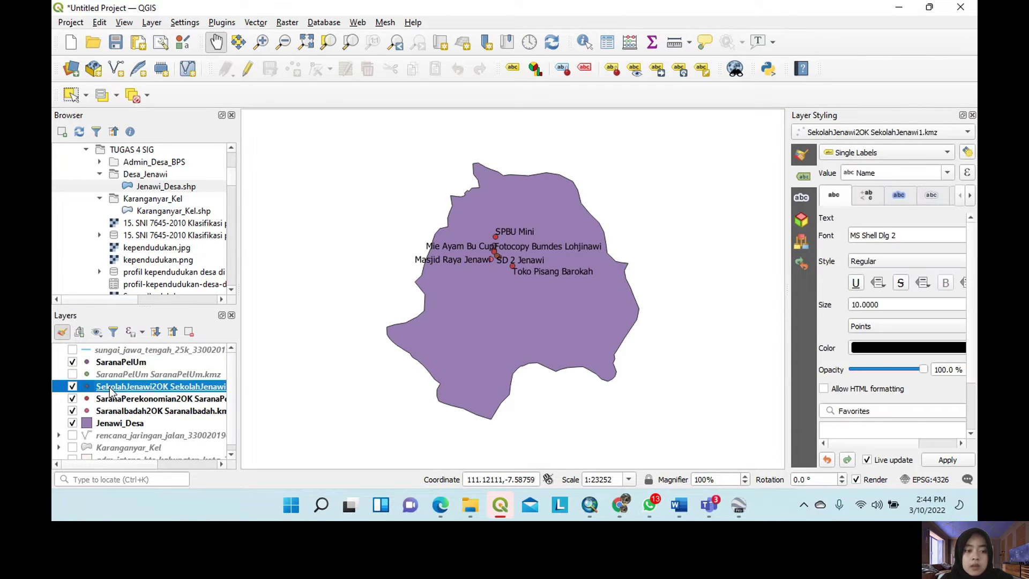
pyautogui.rightClick(111, 391)
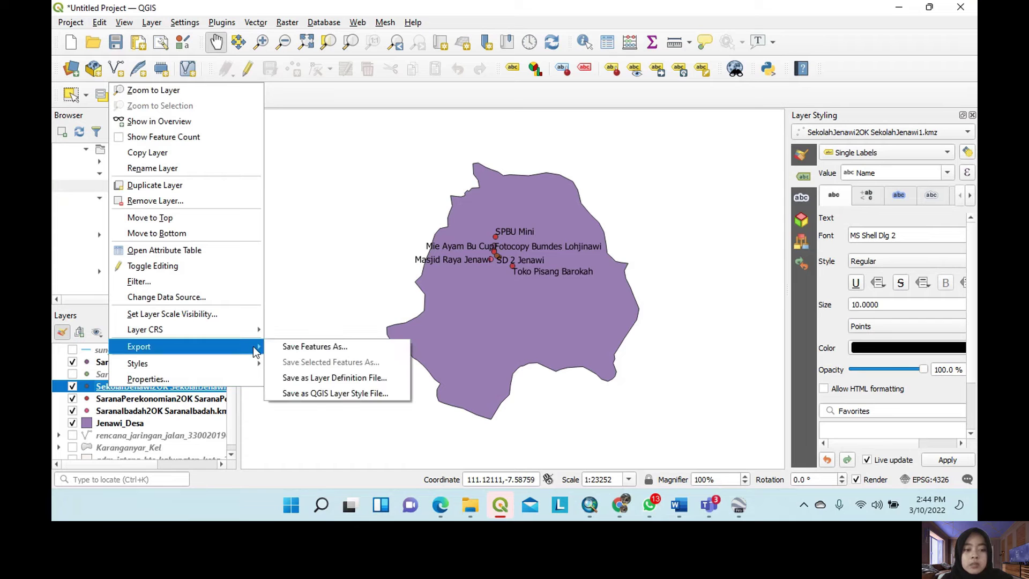
pyautogui.click(276, 351)
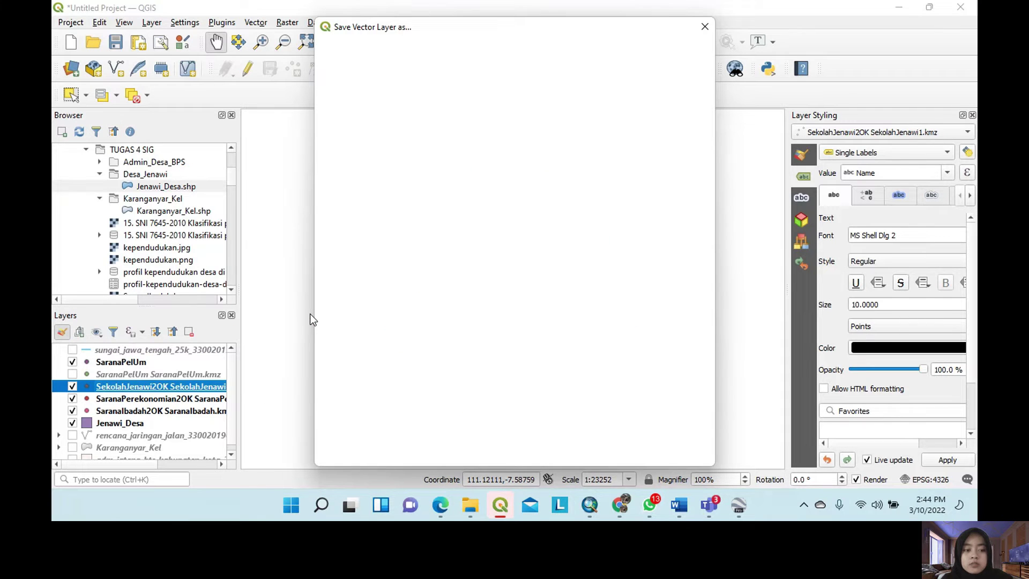
pyautogui.click(695, 76)
pyautogui.write('SaranaPendidikan')
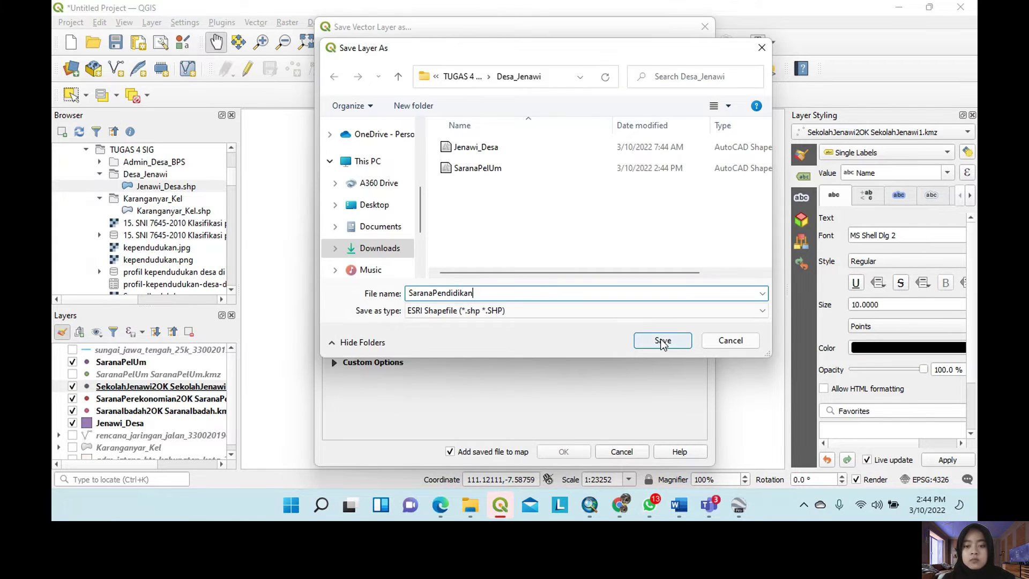
pyautogui.click(664, 341)
pyautogui.click(564, 451)
pyautogui.click(72, 399)
# Step: Export the SaranaPerekonomian2OK layer as an ESRI Shapefile named SaranaPerekonomian in Desa_Jenawi, and hide the original KMZ layer
pyautogui.scroll(-1, 80, 402)
pyautogui.click(129, 393)
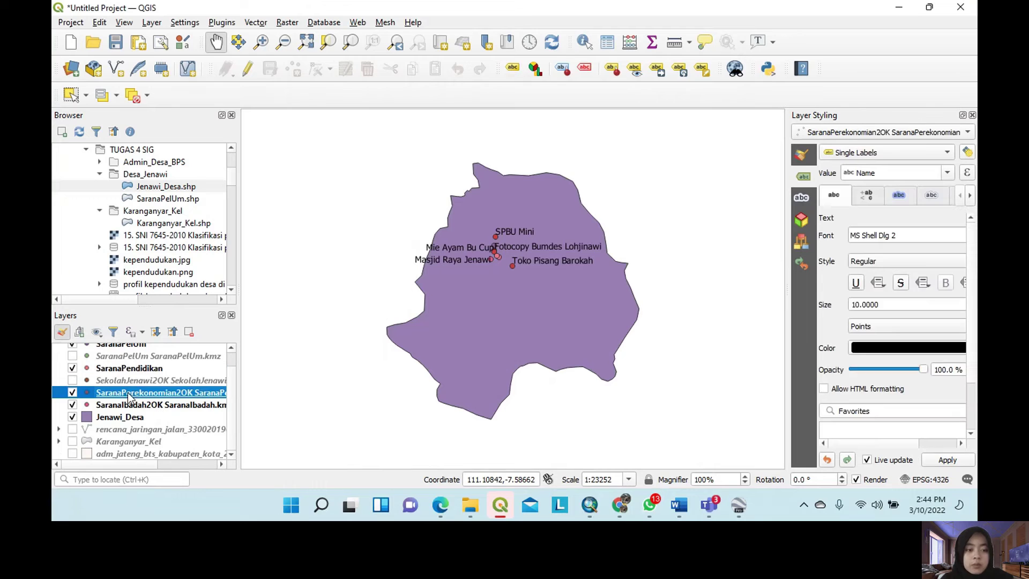
pyautogui.rightClick(114, 397)
pyautogui.click(320, 345)
pyautogui.click(695, 76)
pyautogui.write('Sarana perekonomian')
pyautogui.press('Return')
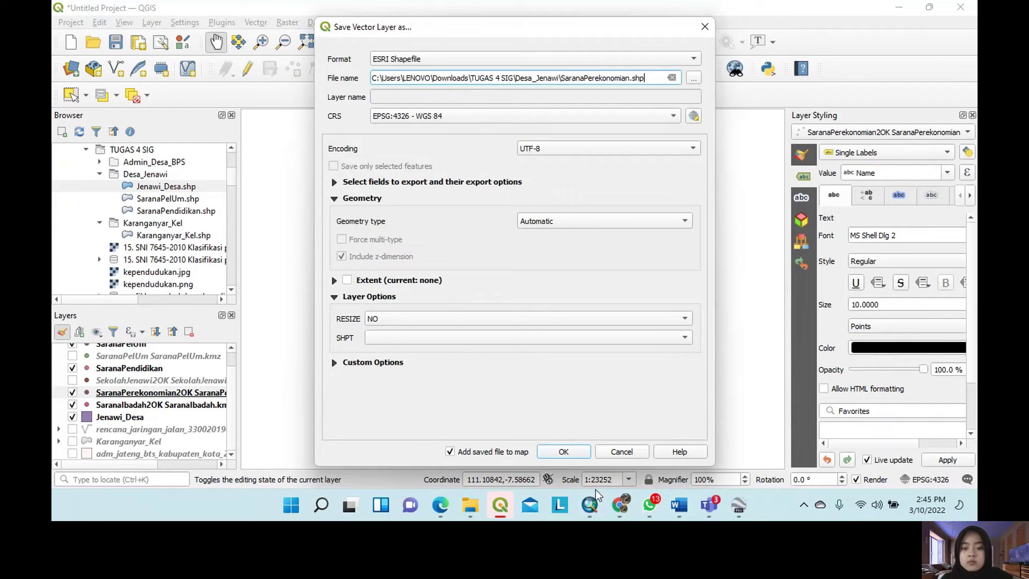
pyautogui.press('Return')
pyautogui.click(72, 407)
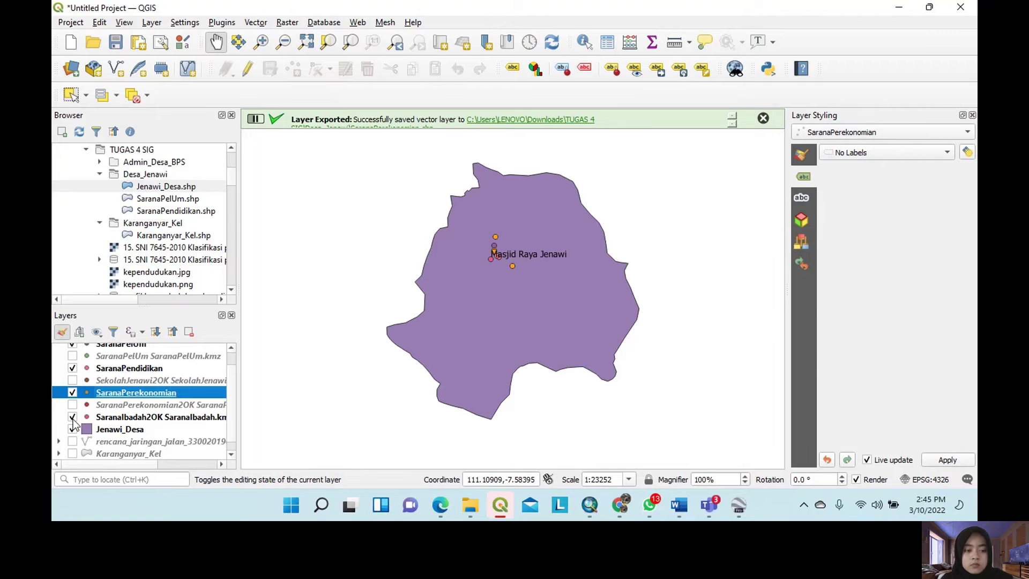
# Step: Export the SaranaIbadah2OK layer as an ESRI Shapefile named SaranaIbadah in Desa_Jenawi, and hide the original KMZ layer
pyautogui.rightClick(76, 418)
pyautogui.moveTo(233, 384)
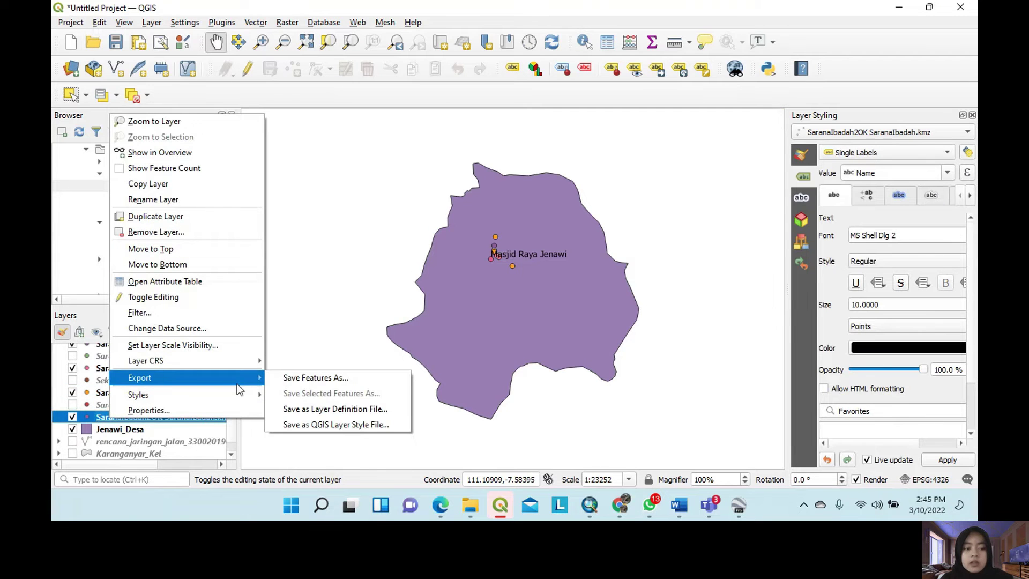
pyautogui.click(286, 377)
pyautogui.click(699, 78)
pyautogui.write('SaranaIbadah')
pyautogui.click(671, 342)
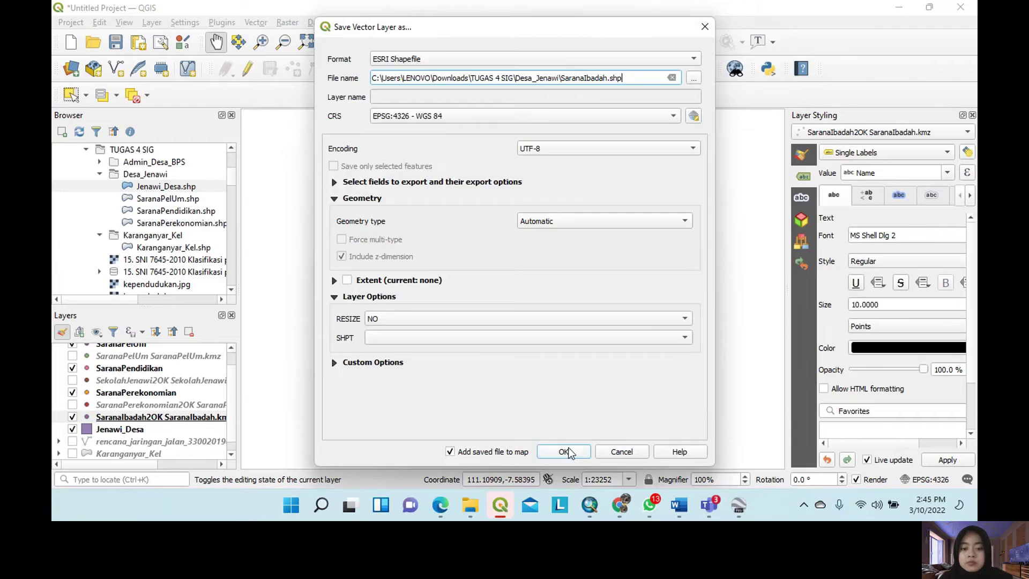
pyautogui.click(564, 452)
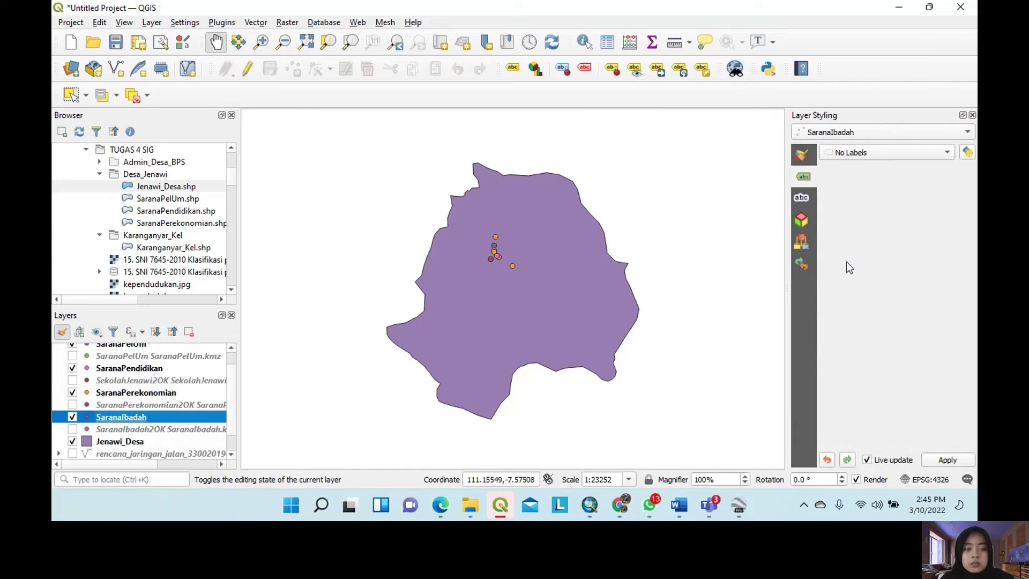
# Step: Turn on single labels by Name for the SaranaIbadah, SaranaPerekonomian, SaranaPendidikan and SaranaPelUm shapefile layers
pyautogui.click(901, 154)
pyautogui.click(875, 168)
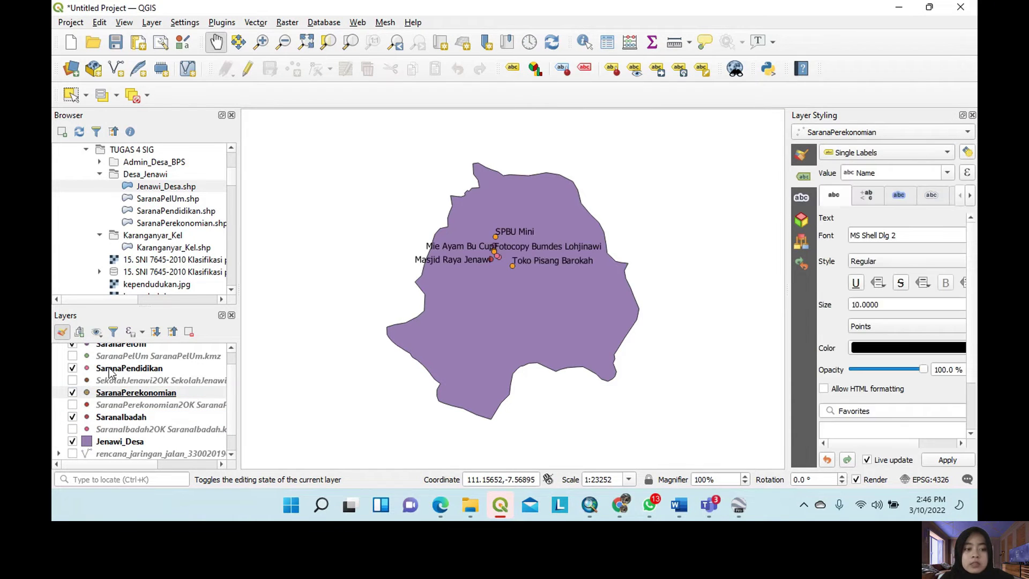
pyautogui.click(134, 369)
pyautogui.click(873, 156)
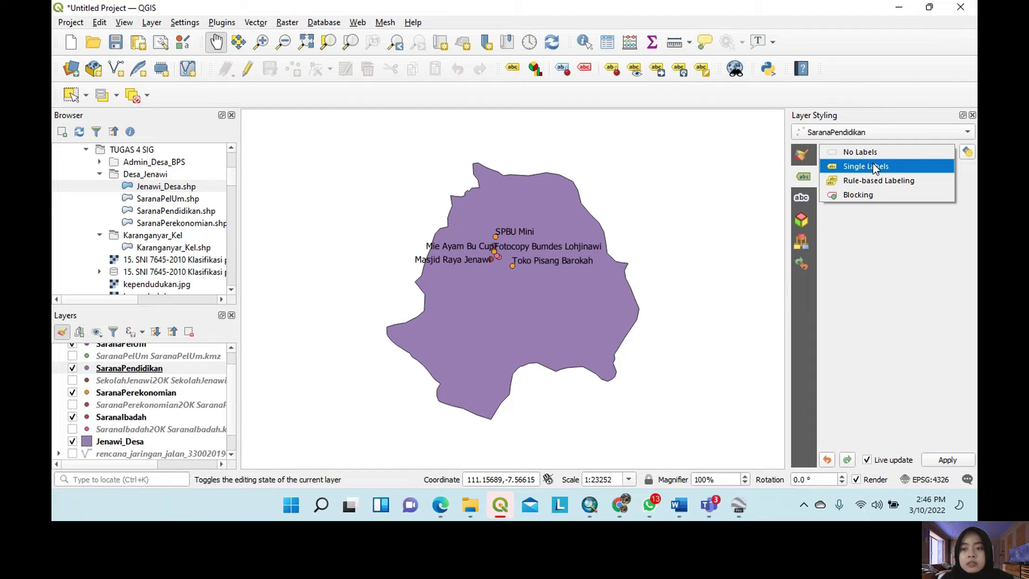
pyautogui.click(860, 152)
pyautogui.click(860, 155)
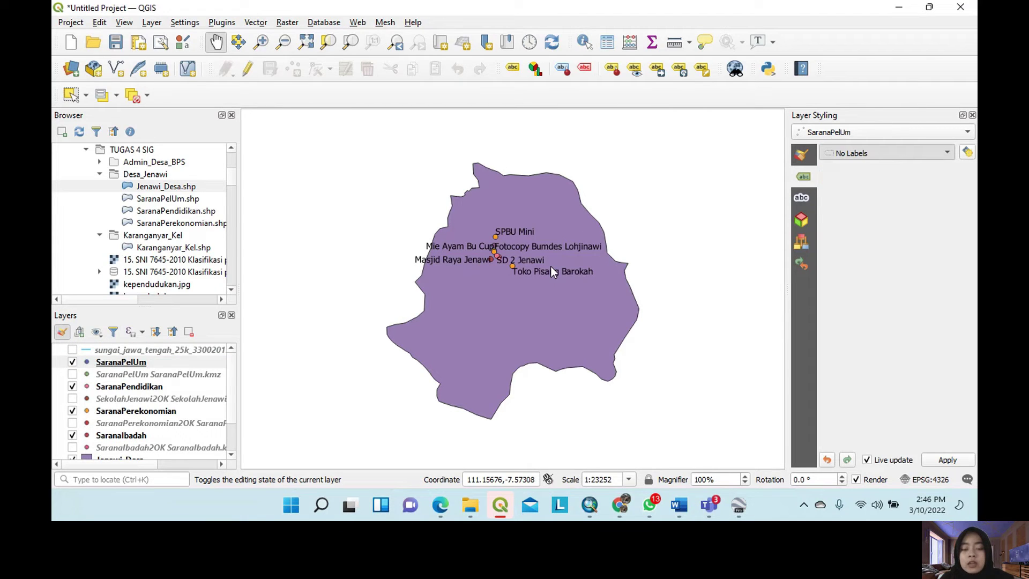
pyautogui.click(231, 383)
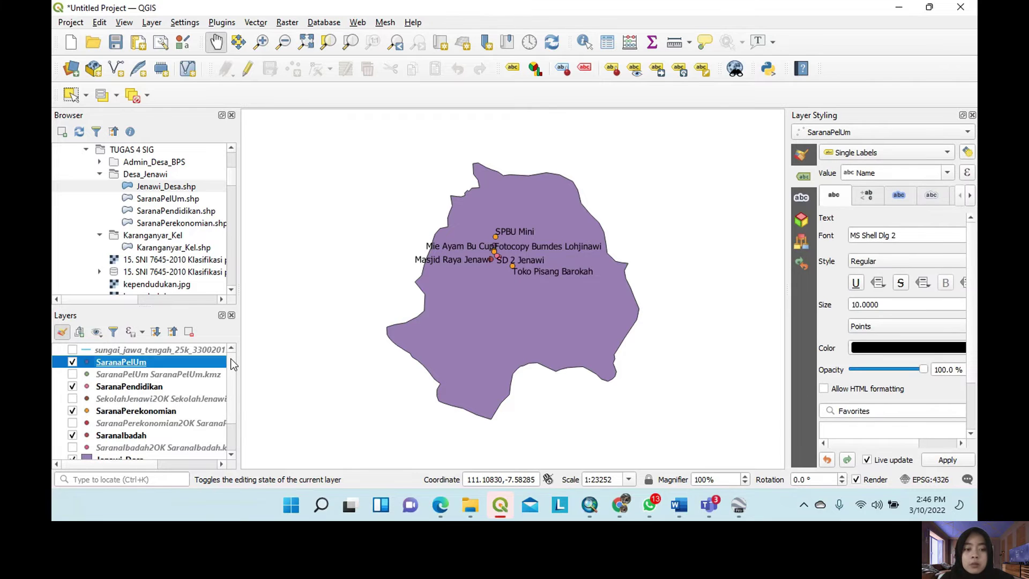
pyautogui.scroll(-2, 77, 456)
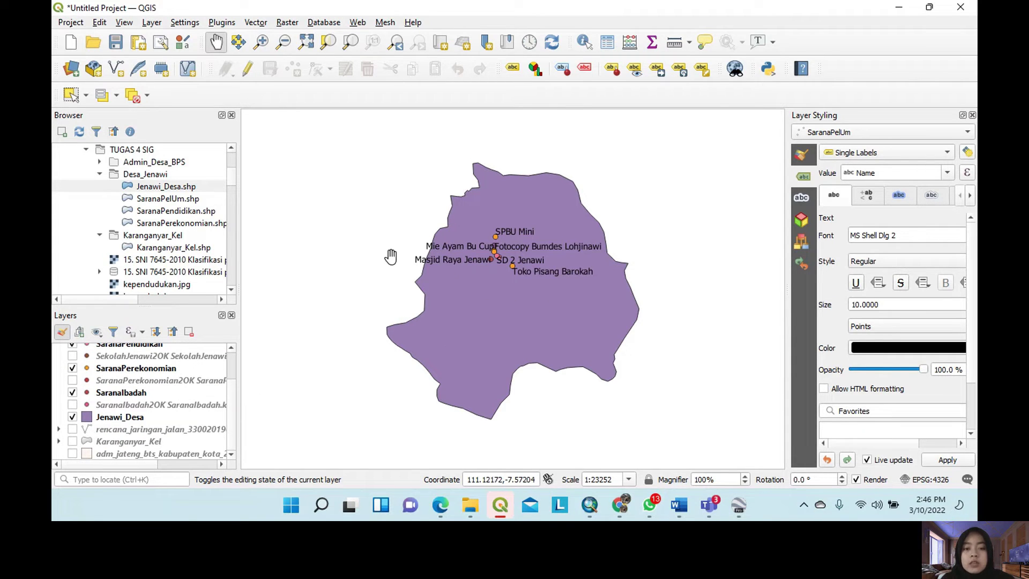
pyautogui.scroll(1, 192, 396)
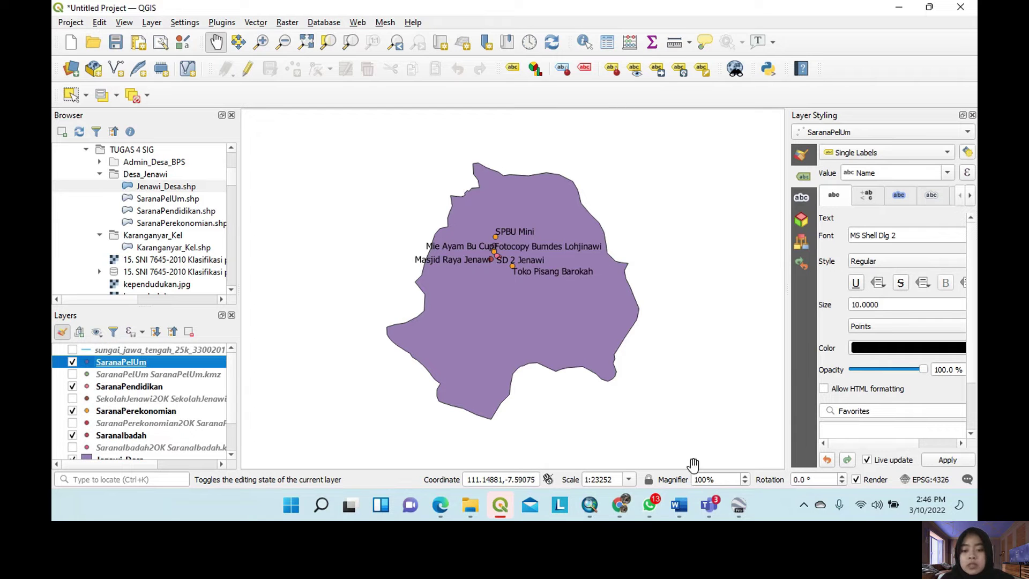
pyautogui.moveTo(709, 505)
pyautogui.click(761, 432)
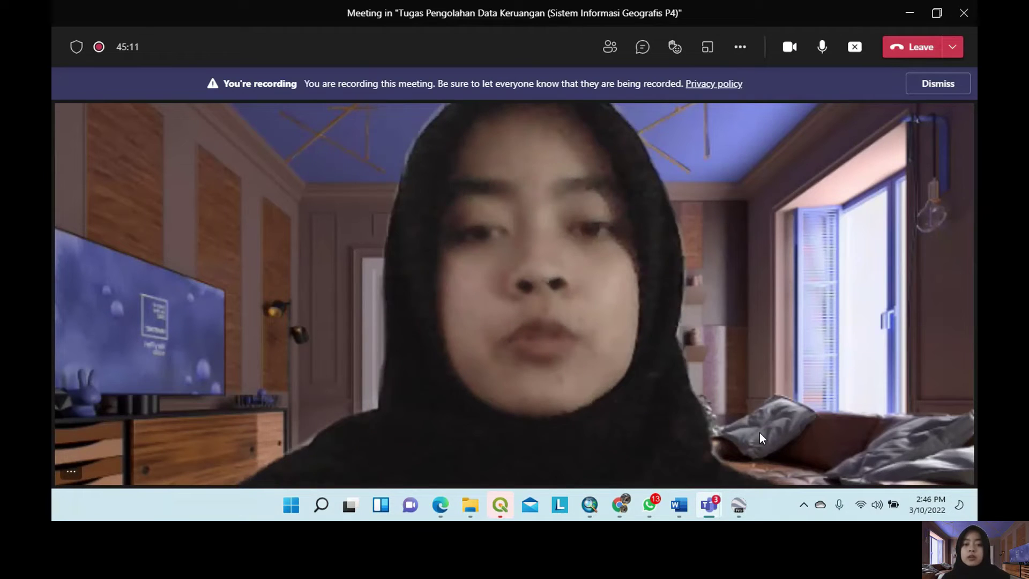
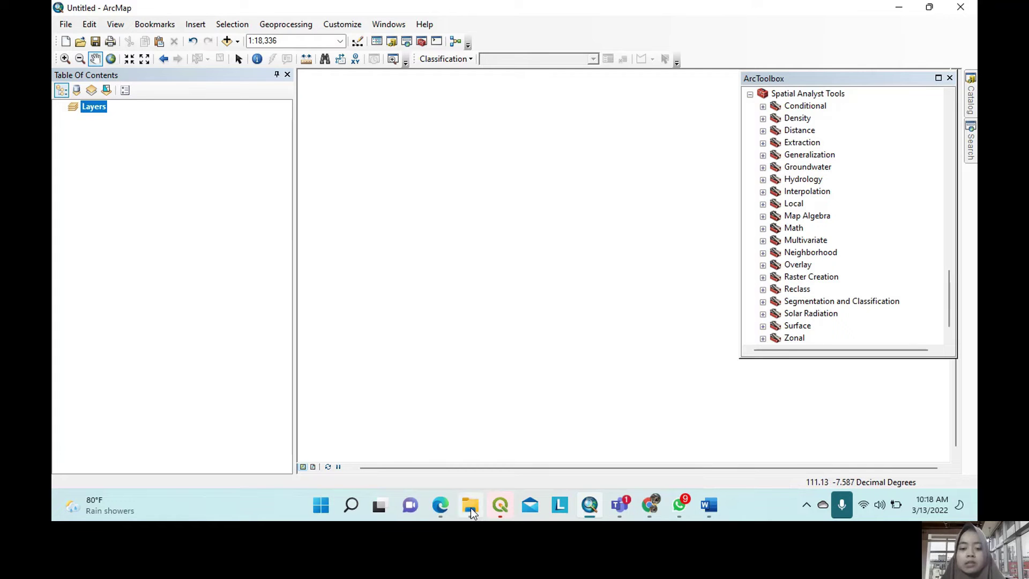
# Step: Add the Jenawi_Desa shapefile from the Desa_Jenawi folder of TUGAS 4 SIG to the empty ArcMap document
pyautogui.moveTo(472, 512)
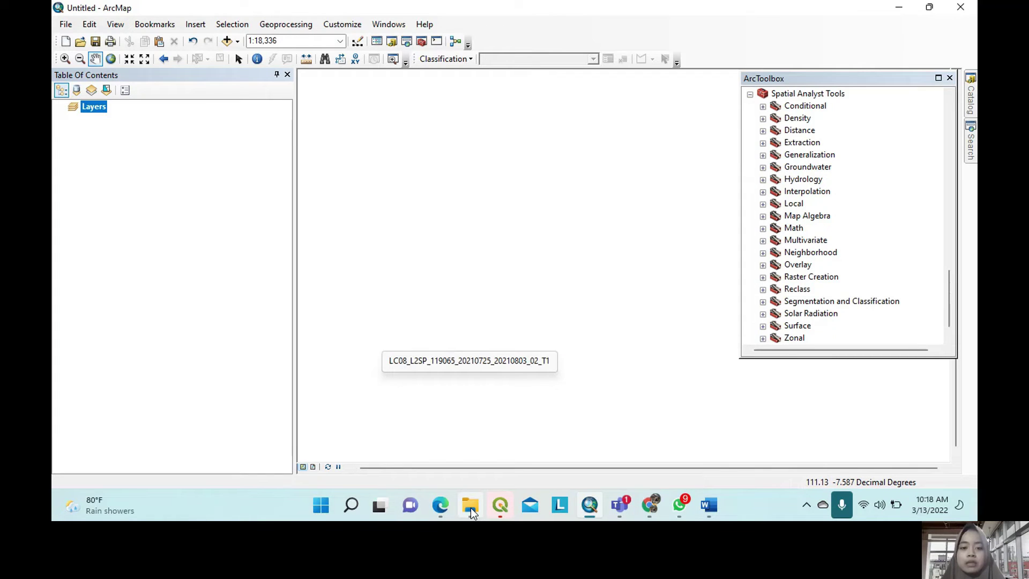
pyautogui.click(472, 512)
pyautogui.click(510, 133)
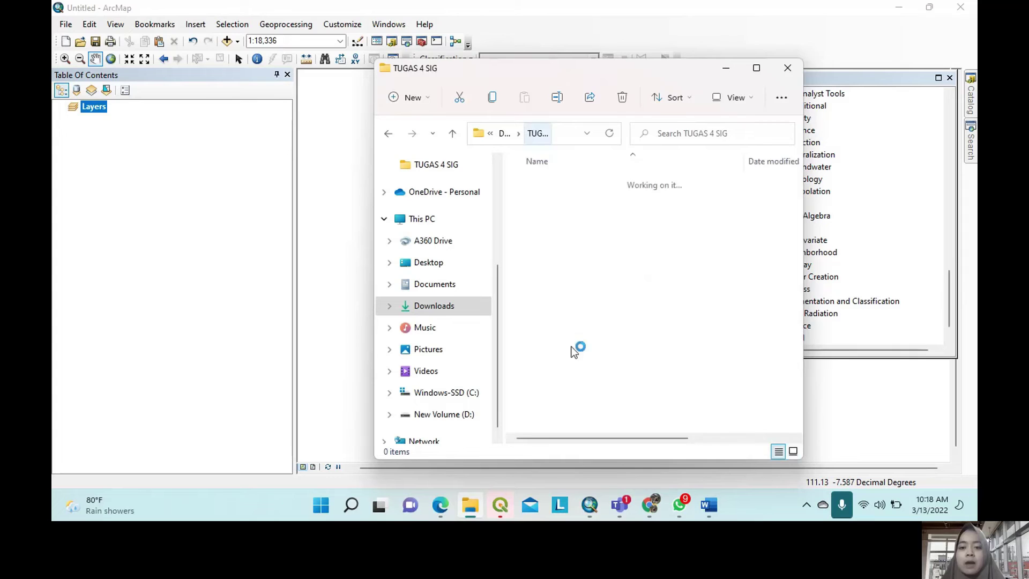
pyautogui.click(553, 207)
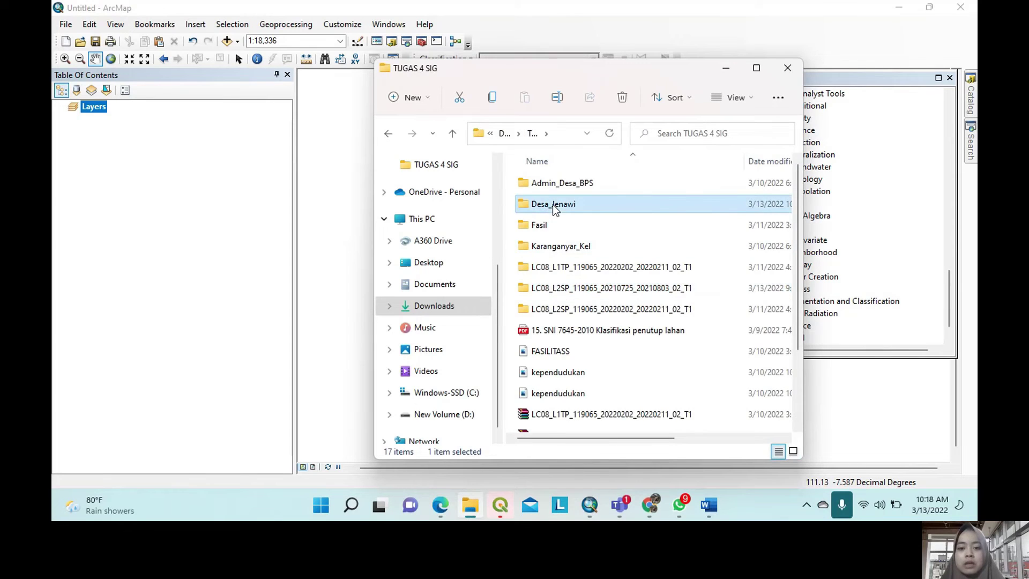
pyautogui.doubleClick(552, 204)
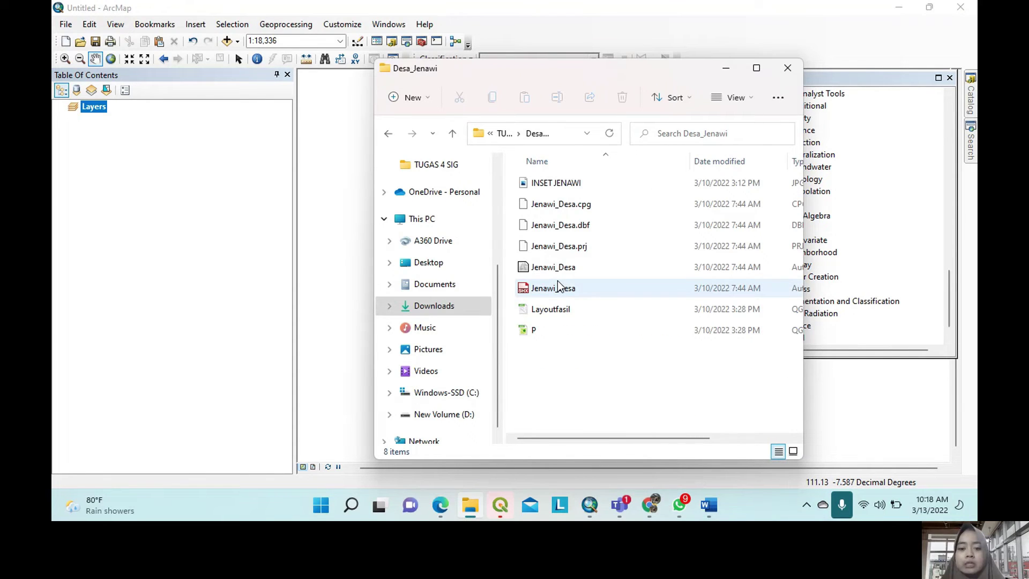
pyautogui.moveTo(555, 268); pyautogui.dragTo(329, 164)
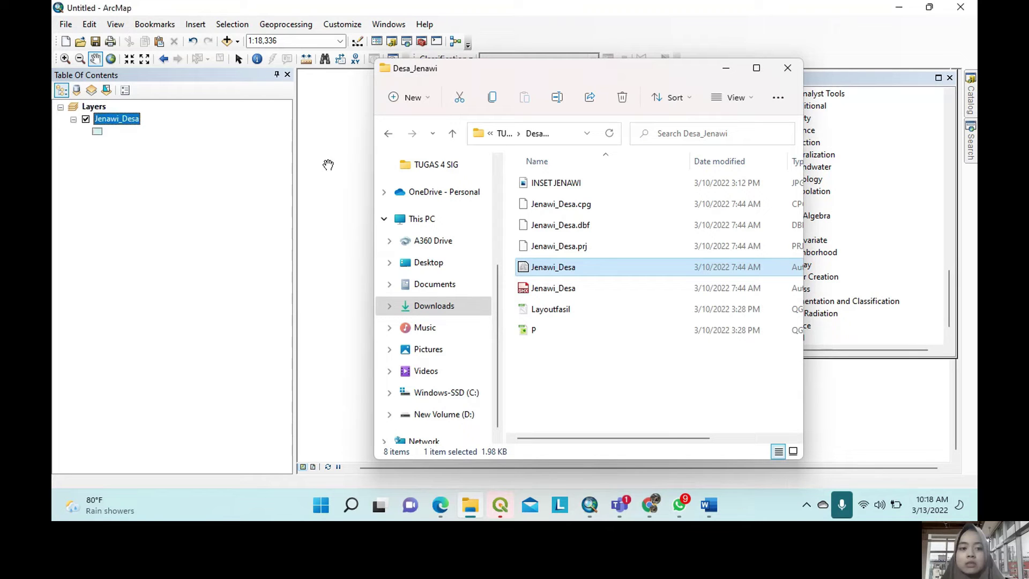
# Step: Add the SR_B2, SR_B3 and SR_B4 rasters from the LC08_L2SP_119065_20210725_20210803_02_T1 folder as layers below Jenawi_Desa
pyautogui.hotkey('alt', 'Up')
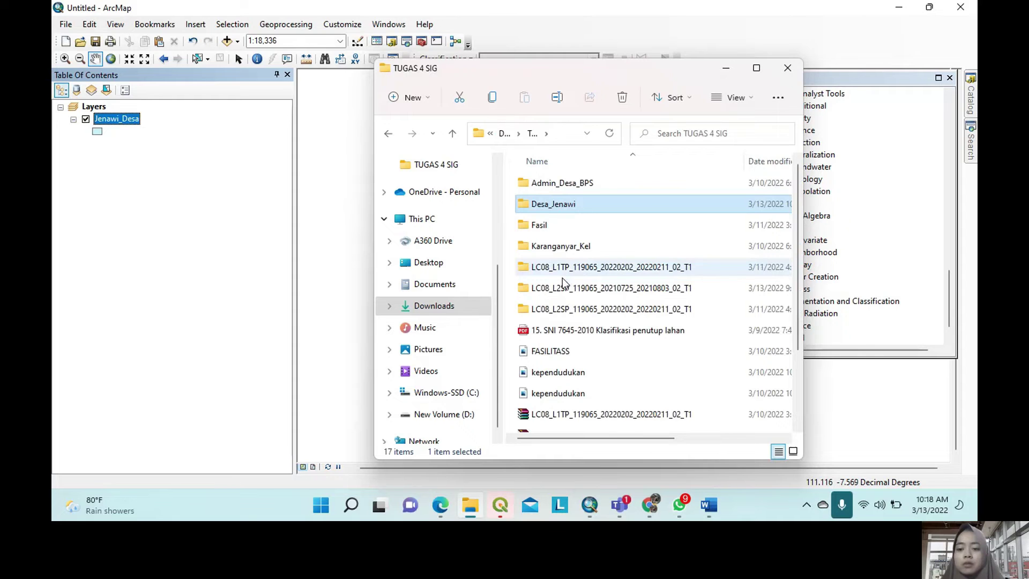
pyautogui.doubleClick(562, 285)
pyautogui.click(646, 265)
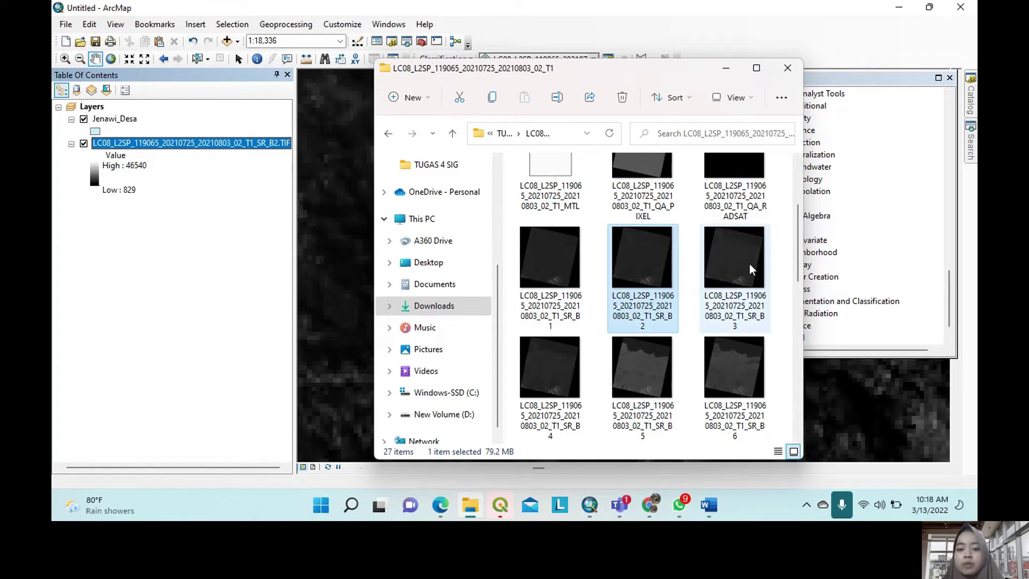
pyautogui.moveTo(750, 264); pyautogui.dragTo(134, 227)
pyautogui.moveTo(550, 370); pyautogui.dragTo(170, 292)
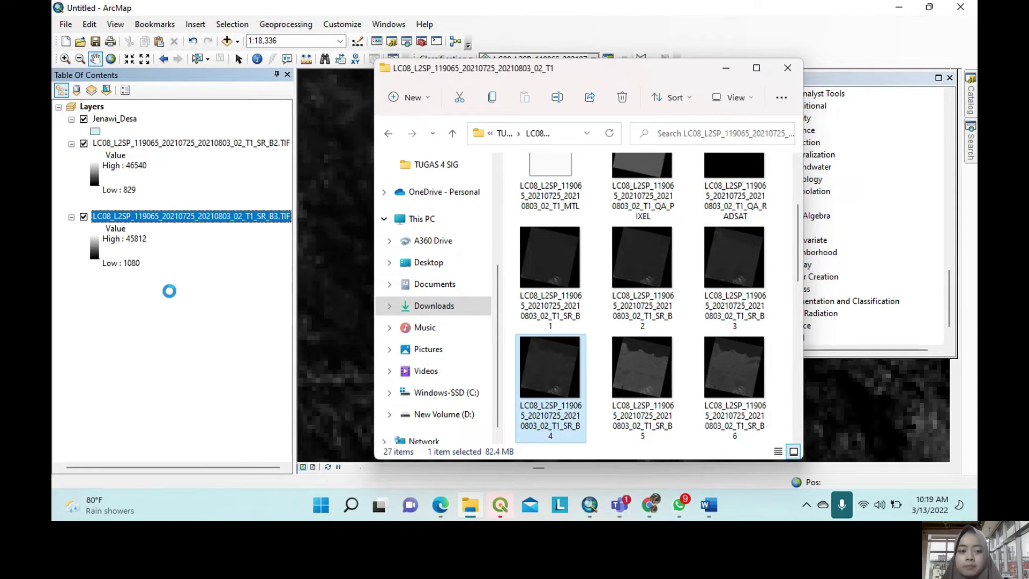
pyautogui.click(727, 71)
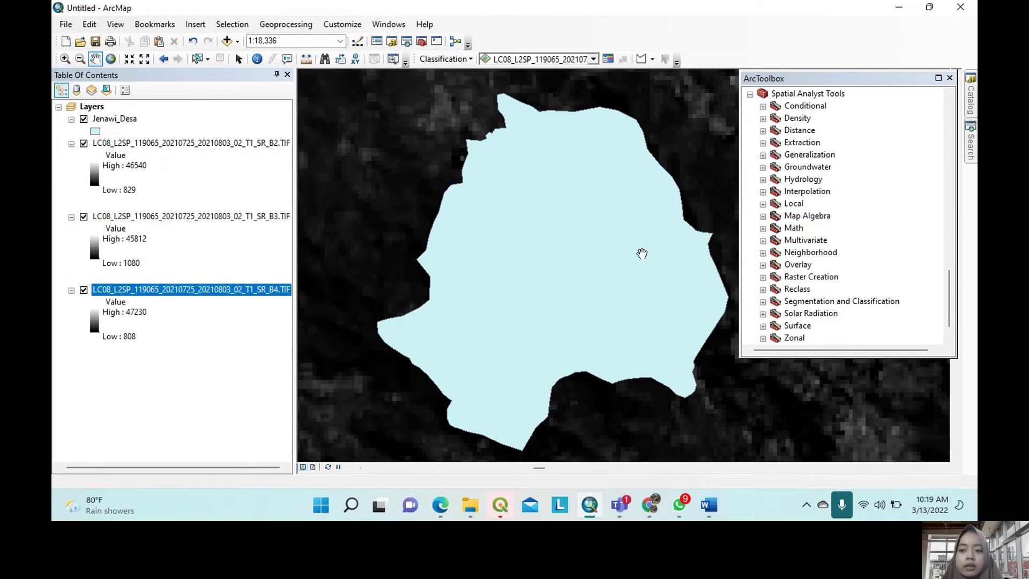
# Step: Run Extract by Mask on the SR_B2 raster with Jenawi_Desa as the mask, keeping the default output location
pyautogui.scroll(1, 815, 141)
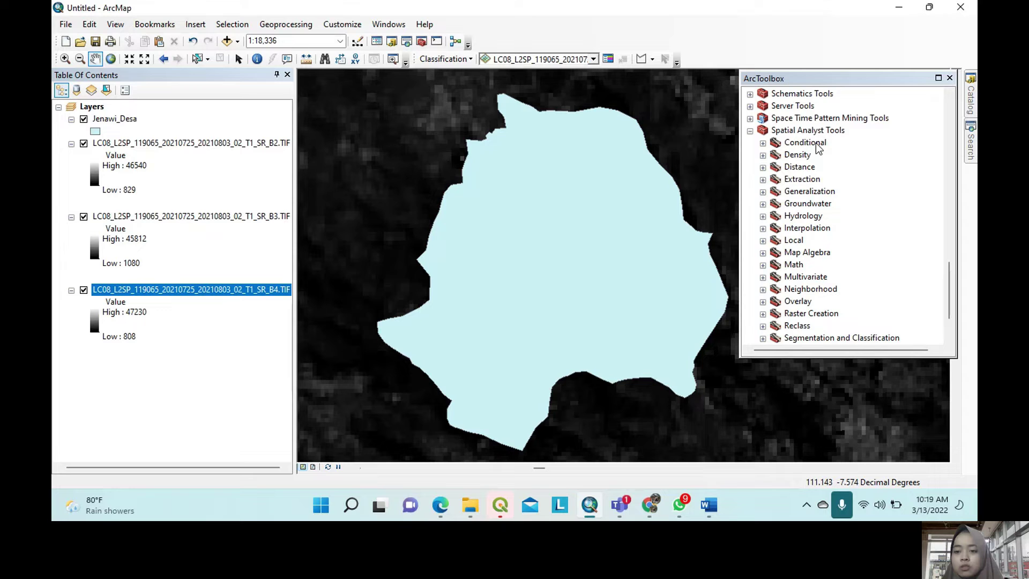
pyautogui.doubleClick(809, 180)
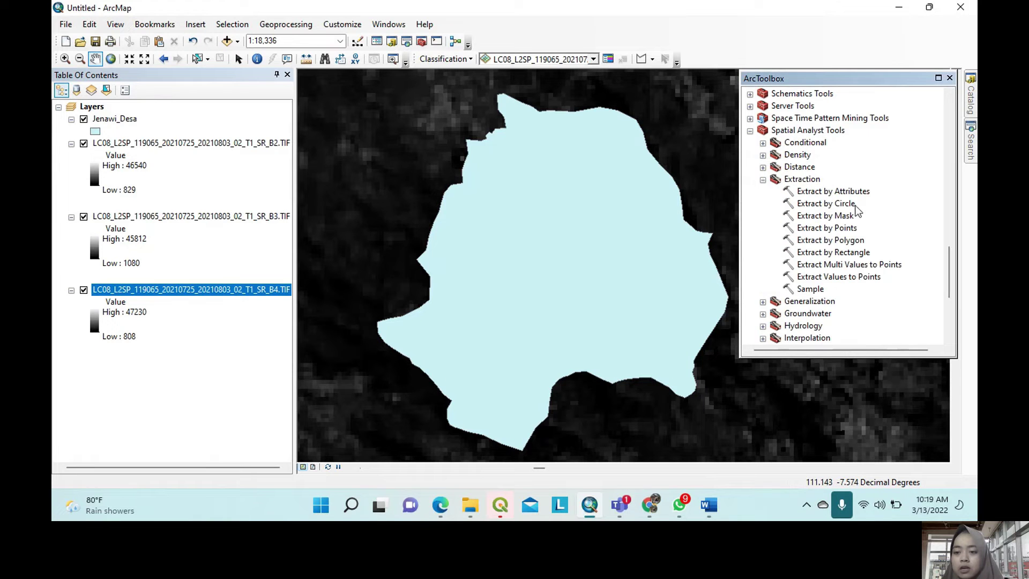
pyautogui.doubleClick(816, 217)
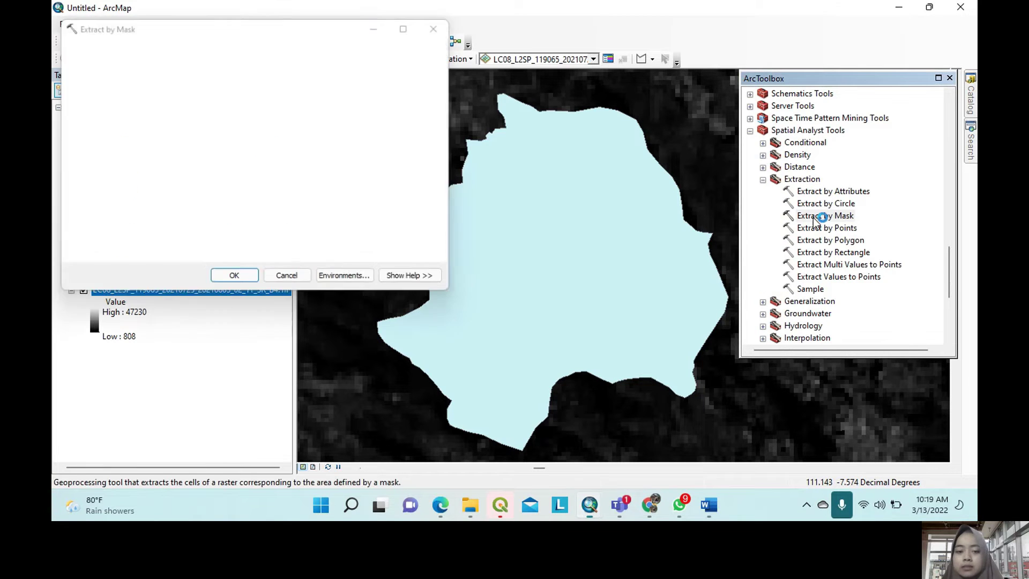
pyautogui.click(404, 64)
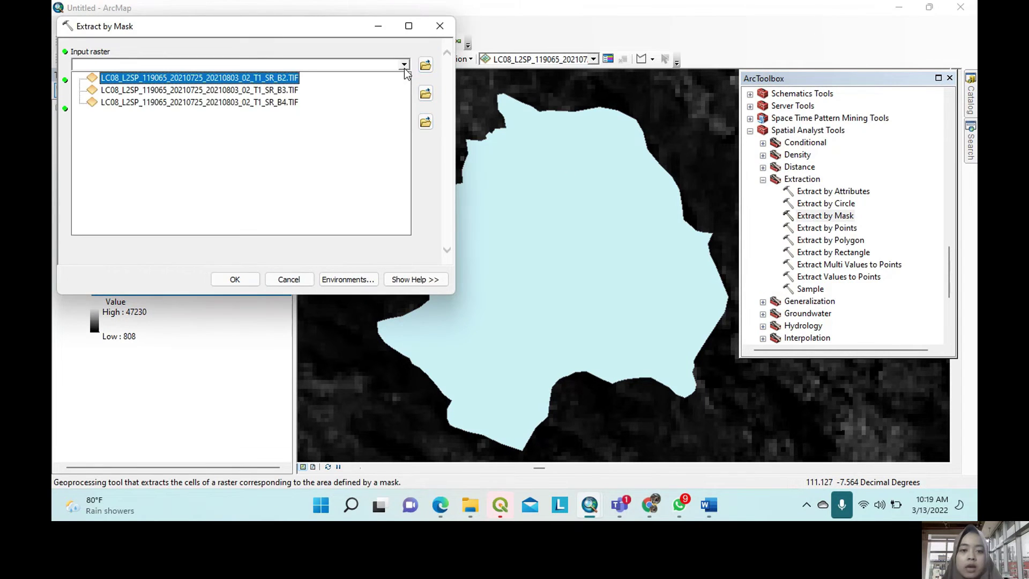
pyautogui.click(270, 78)
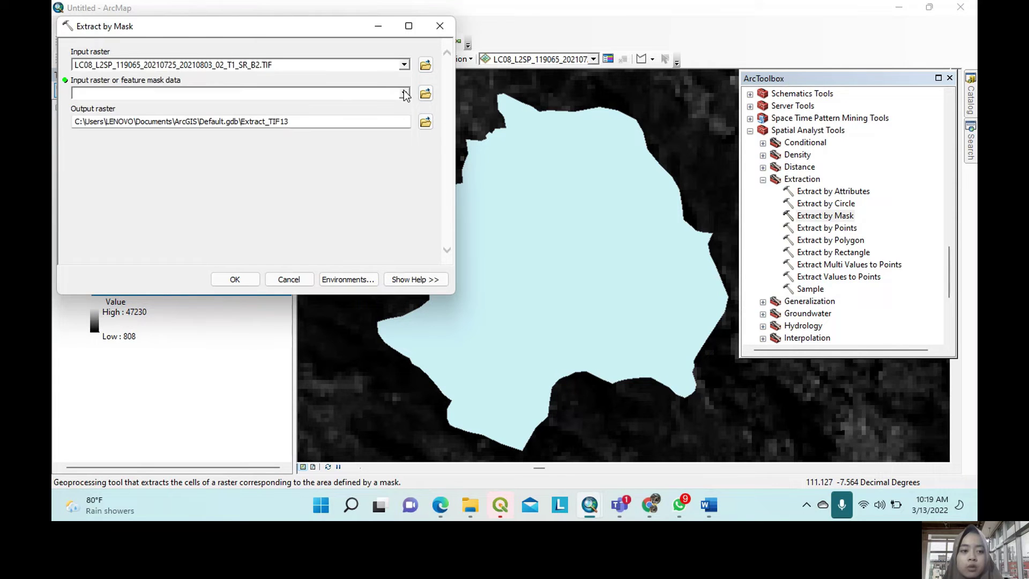
pyautogui.click(404, 94)
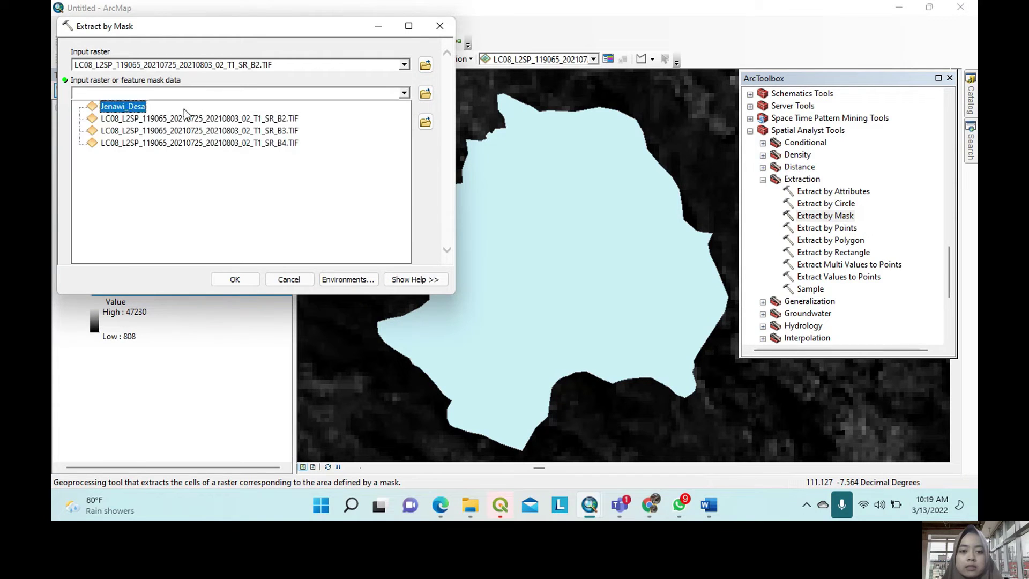
pyautogui.click(129, 106)
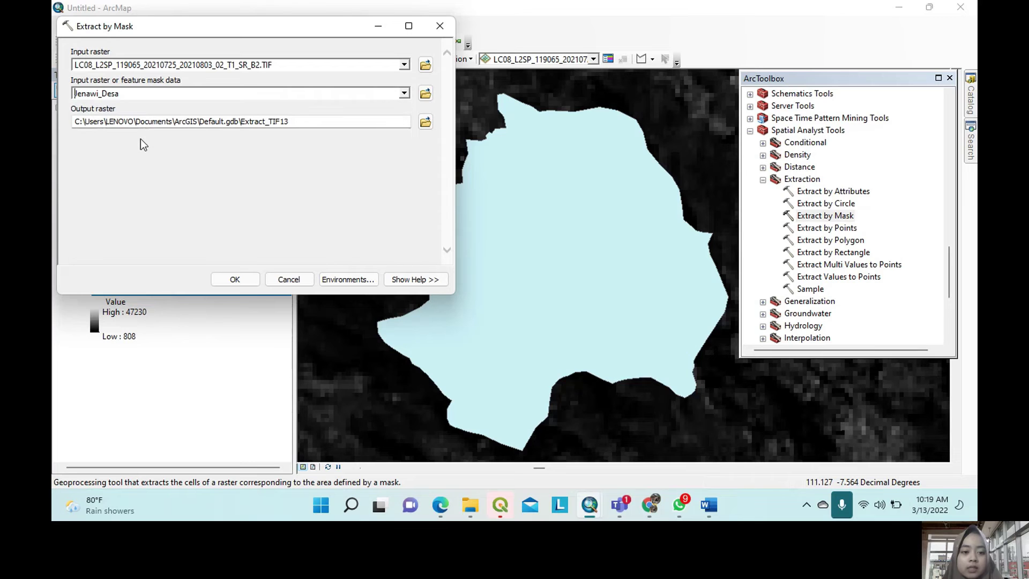
pyautogui.click(235, 280)
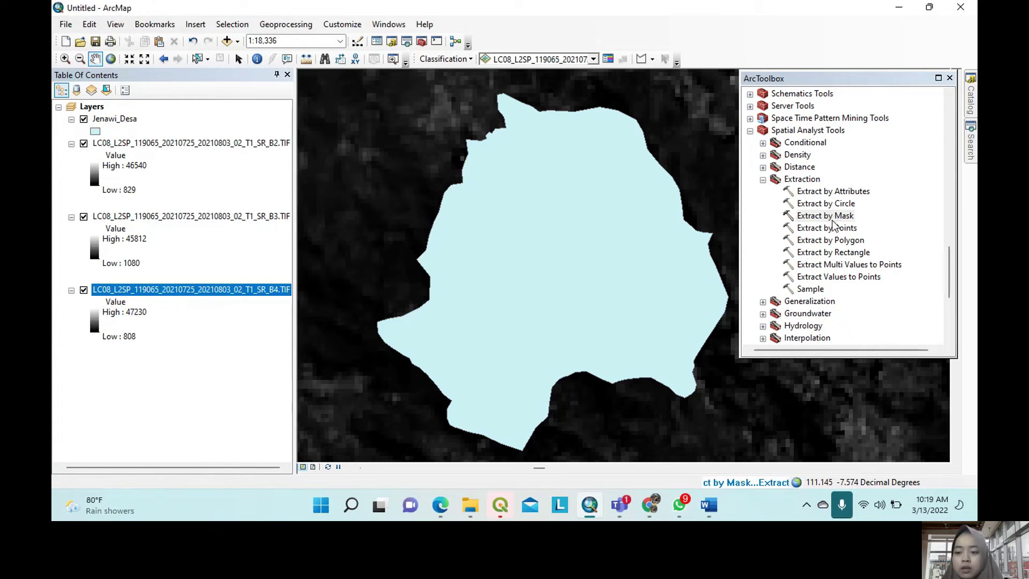
# Step: Run Extract by Mask on the SR_B3 and SR_B4 rasters in turn, using Jenawi_Desa as the mask
pyautogui.doubleClick(833, 218)
pyautogui.click(405, 65)
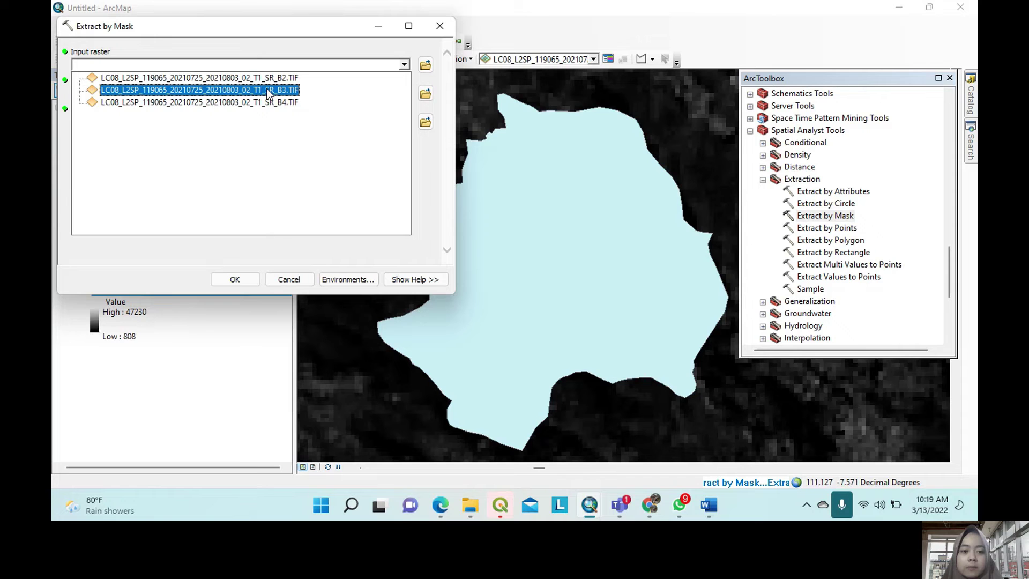
pyautogui.click(269, 92)
pyautogui.click(235, 280)
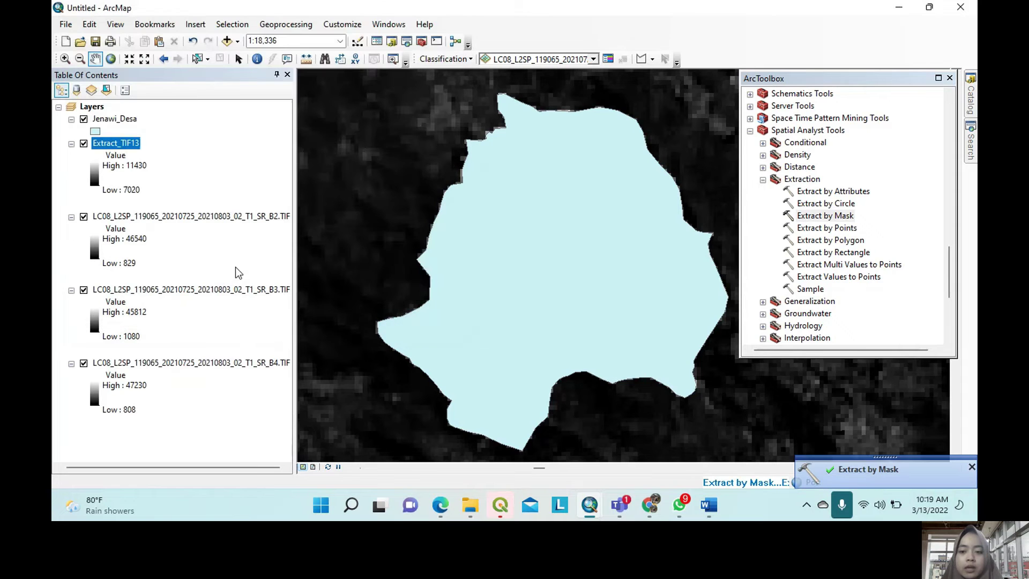
pyautogui.doubleClick(838, 217)
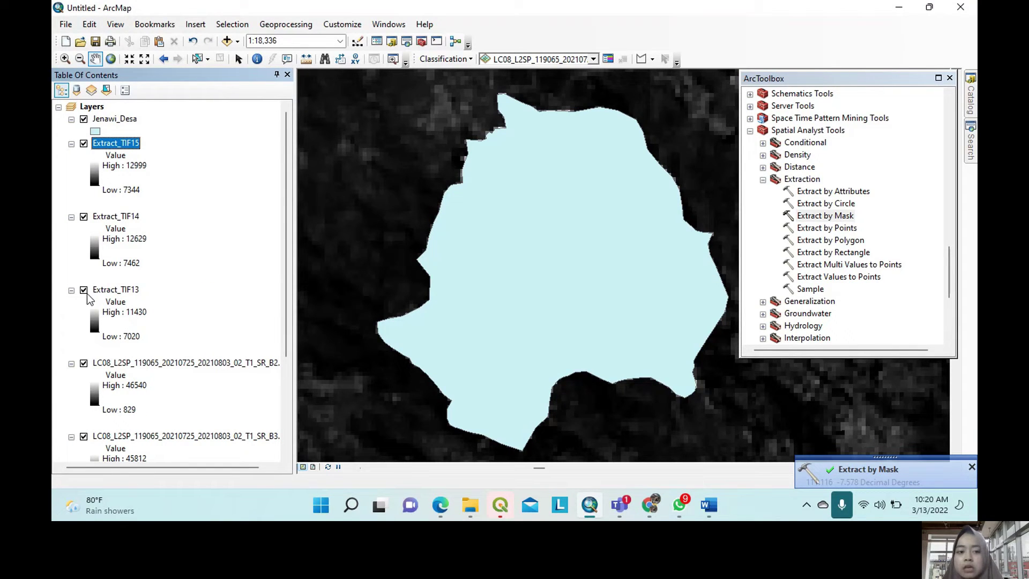
# Step: Run Composite Bands on Extract_TIF15, Extract_TIF14 and Extract_TIF13, keeping the default output raster location
pyautogui.click(750, 131)
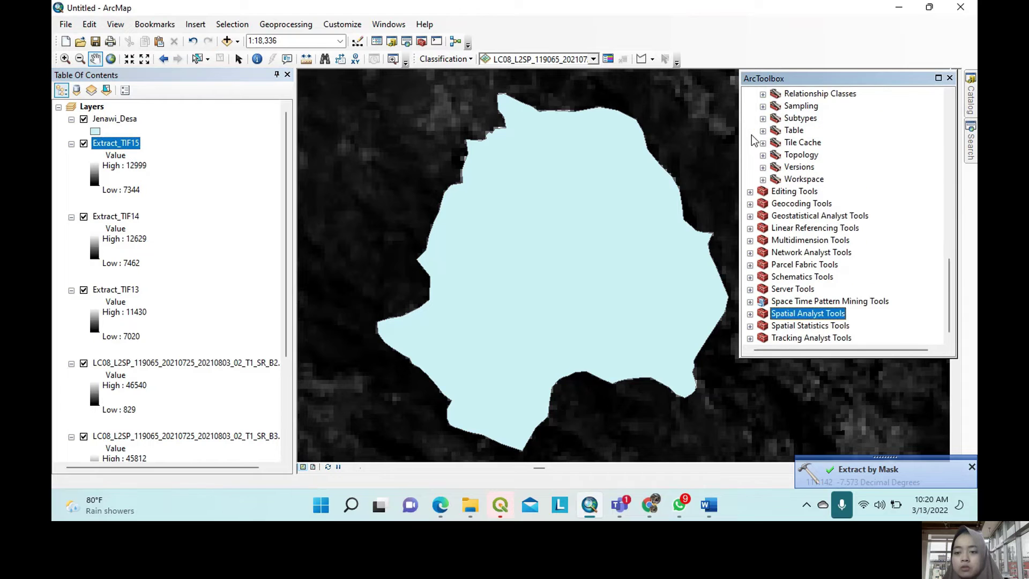
pyautogui.scroll(7, 826, 206)
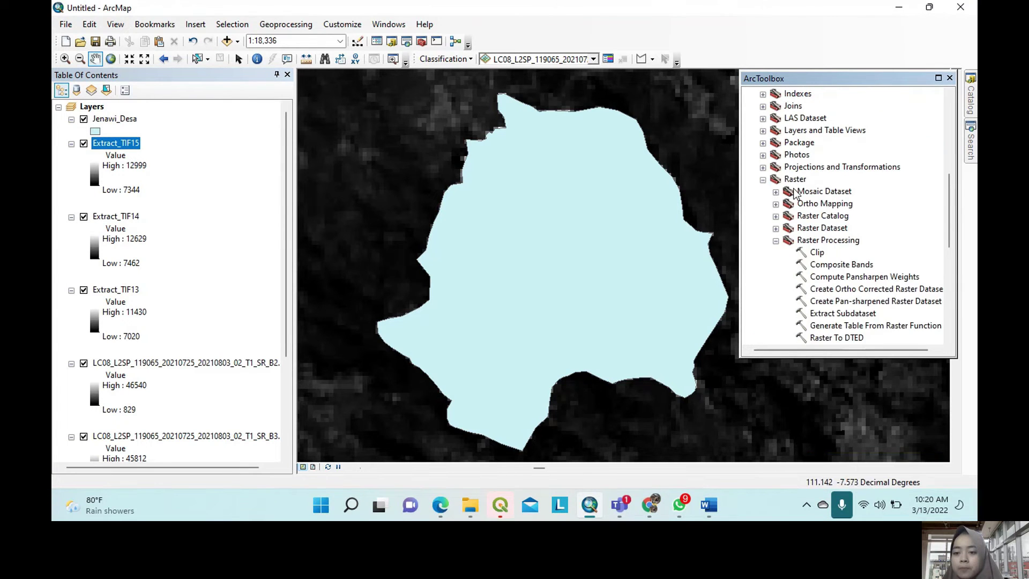
pyautogui.scroll(6, 795, 193)
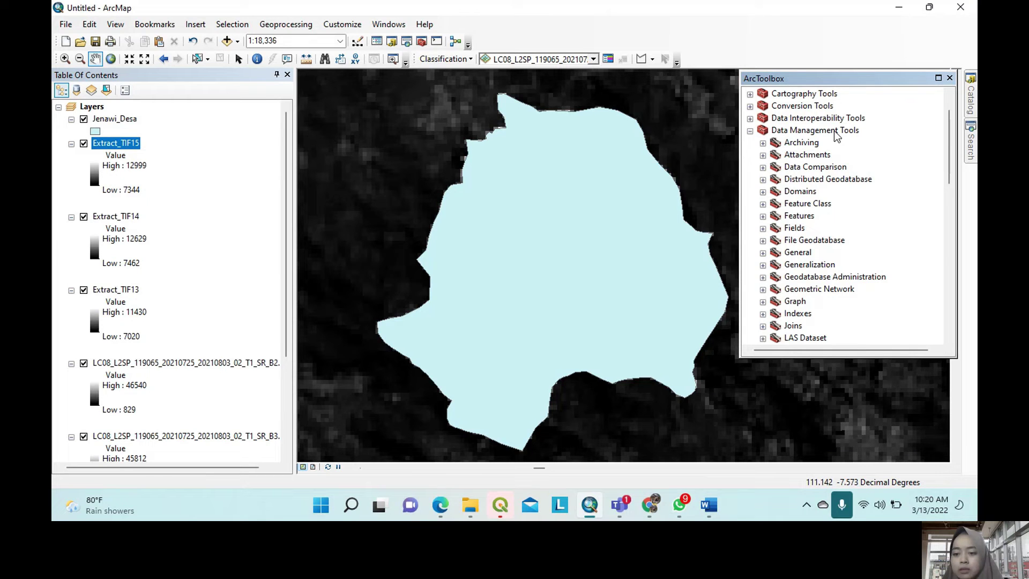
pyautogui.scroll(-8, 836, 136)
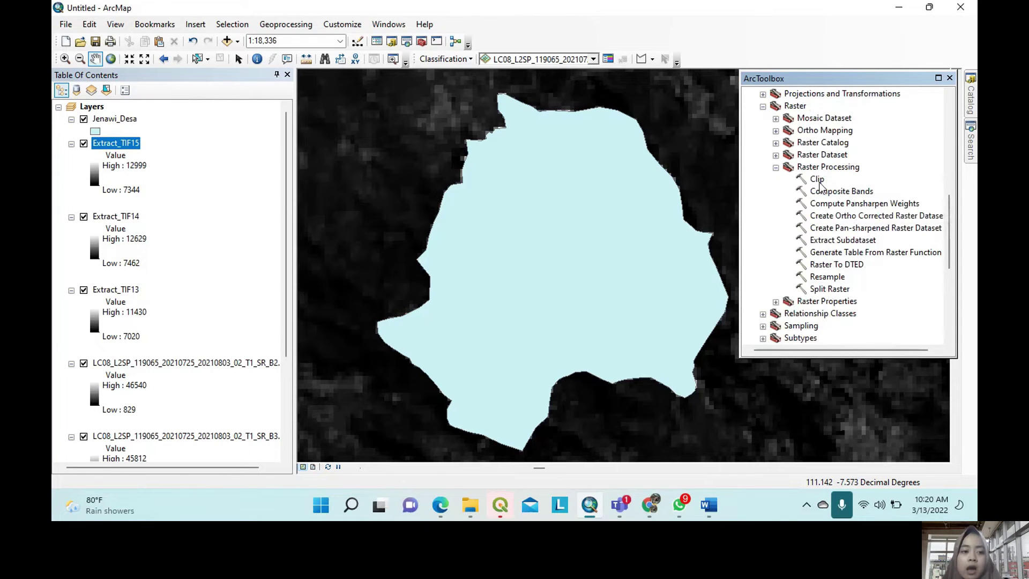
pyautogui.doubleClick(828, 190)
pyautogui.click(113, 65)
pyautogui.click(113, 75)
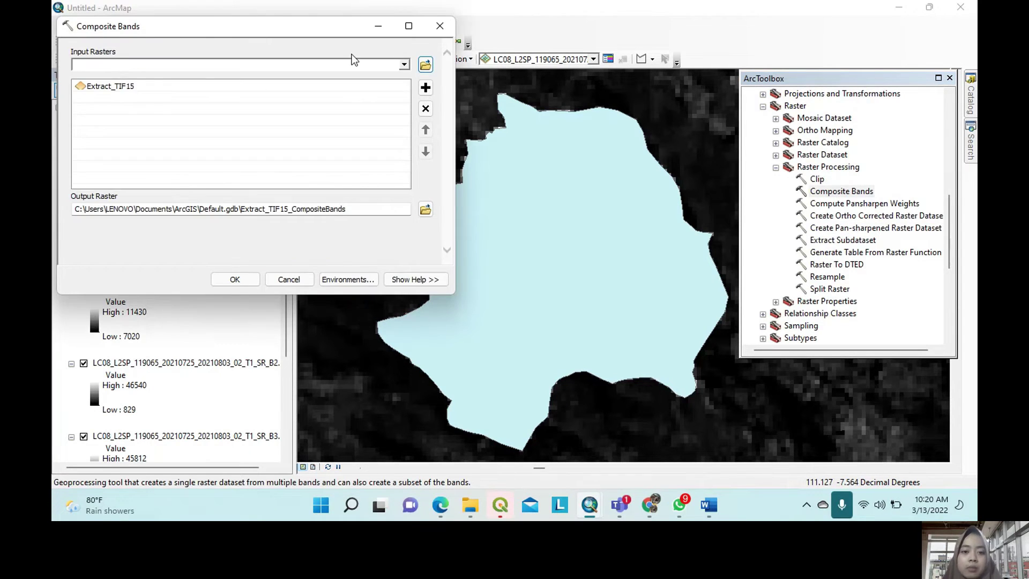
pyautogui.click(403, 64)
pyautogui.click(336, 90)
pyautogui.click(403, 65)
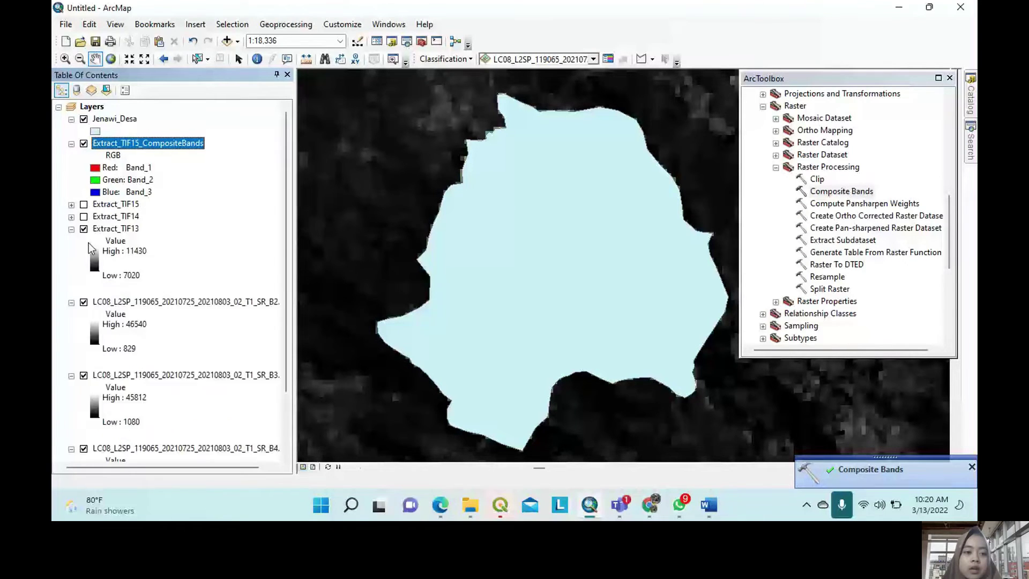
# Step: Hide and collapse the individual extracted and original band rasters, and move Extract_TIF15_CompositeBands above Jenawi_Desa
pyautogui.click(84, 266)
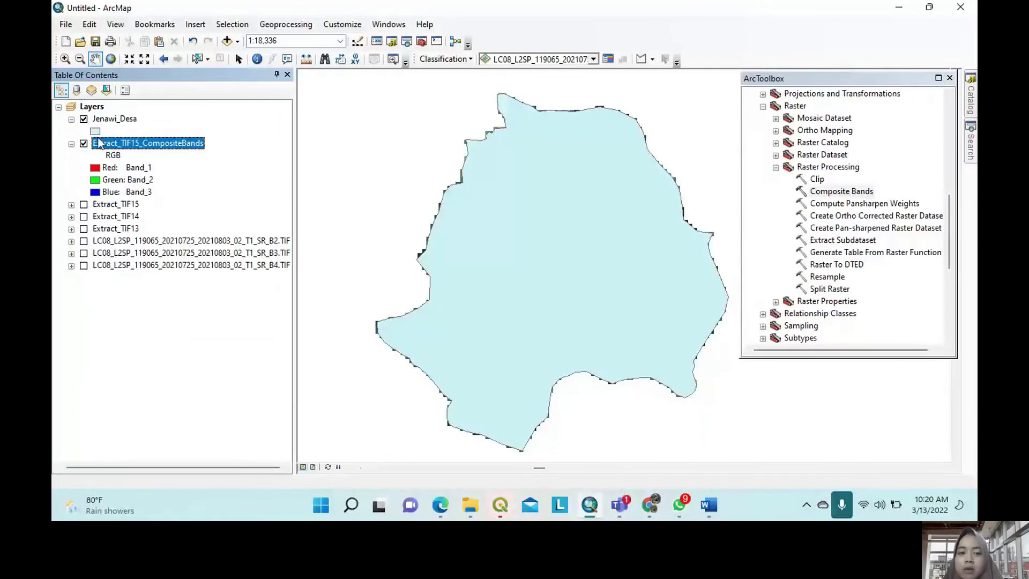
pyautogui.moveTo(99, 142); pyautogui.dragTo(98, 114)
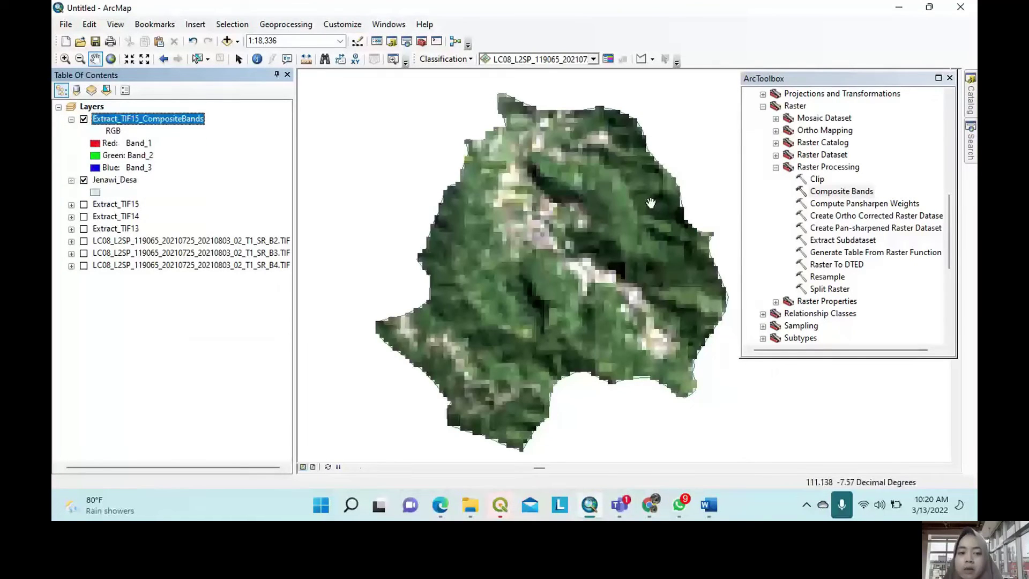
pyautogui.moveTo(651, 203); pyautogui.dragTo(643, 211)
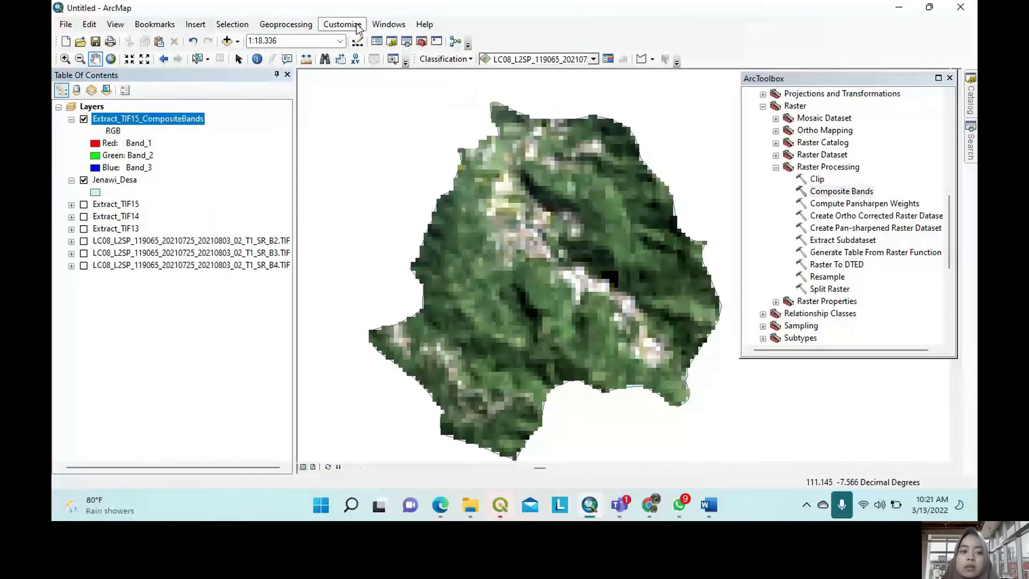
# Step: Set Extract_TIF15_CompositeBands as the Image Classification layer and open the Training Sample Manager
pyautogui.click(342, 24)
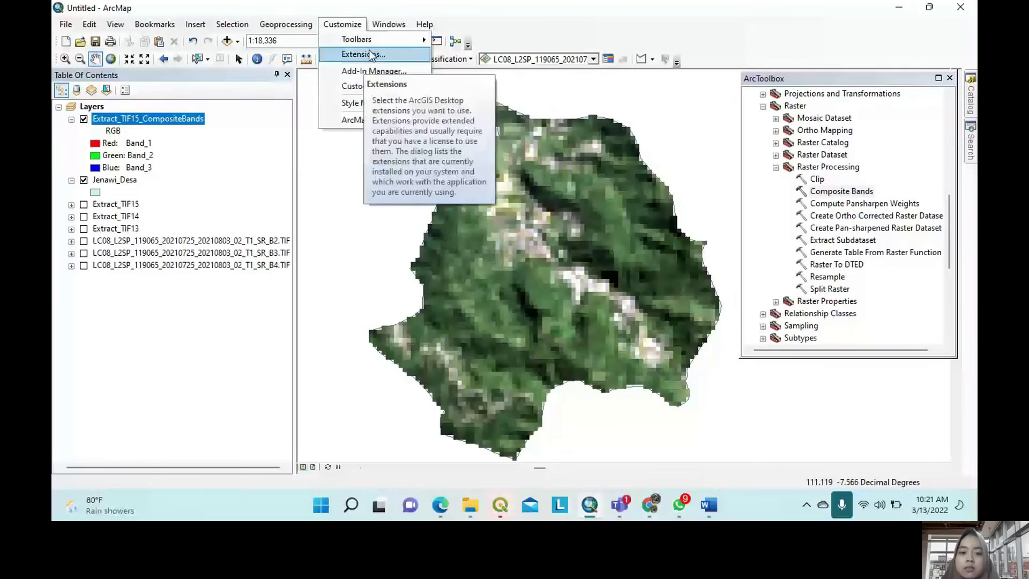
pyautogui.moveTo(370, 39)
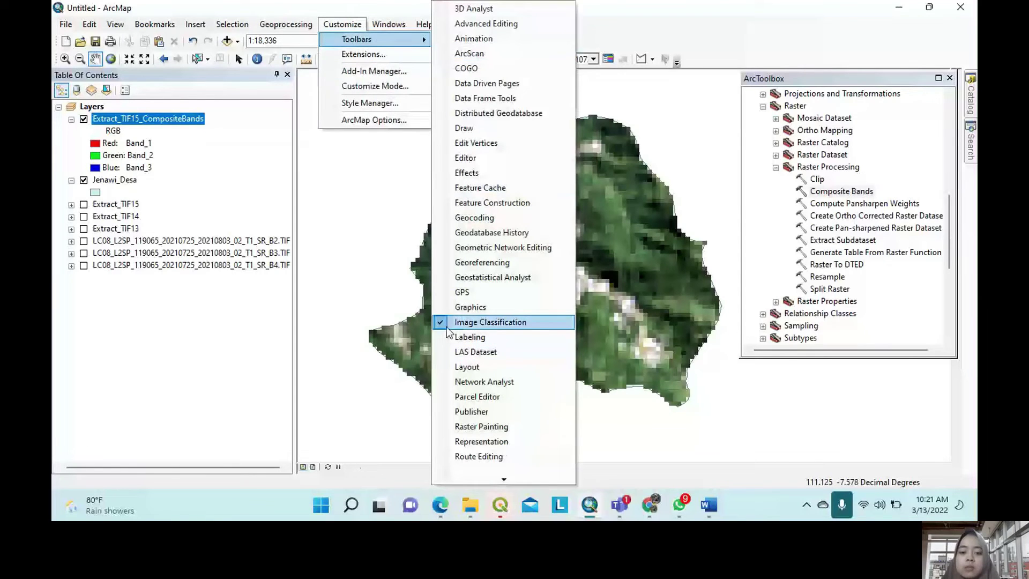
pyautogui.click(378, 55)
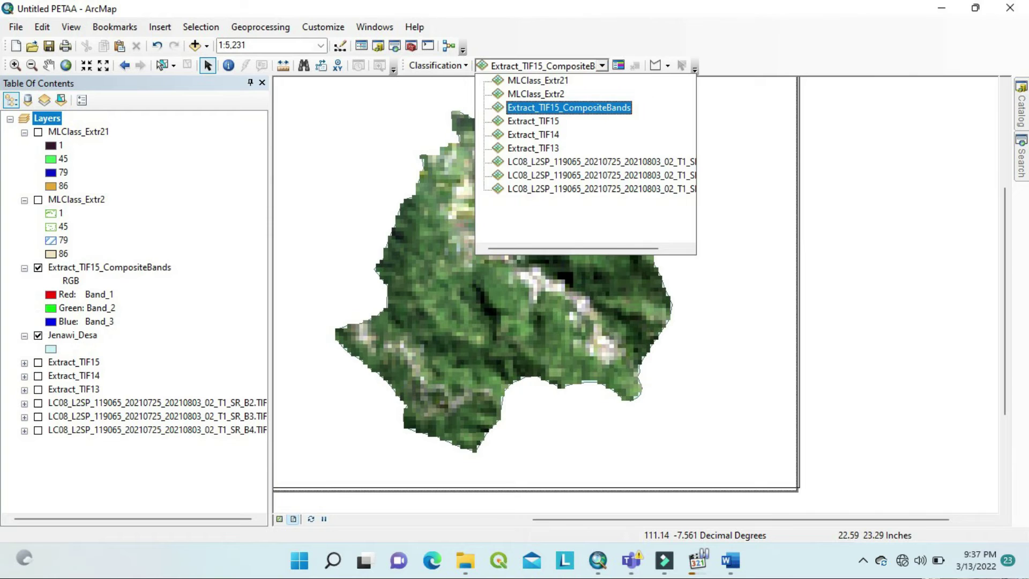
pyautogui.press('Return')
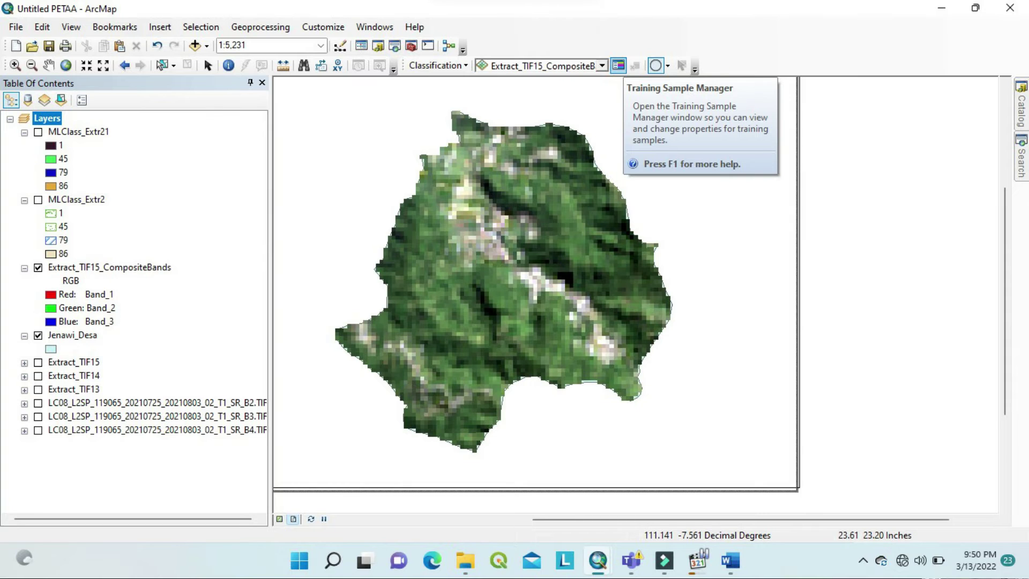
pyautogui.click(618, 66)
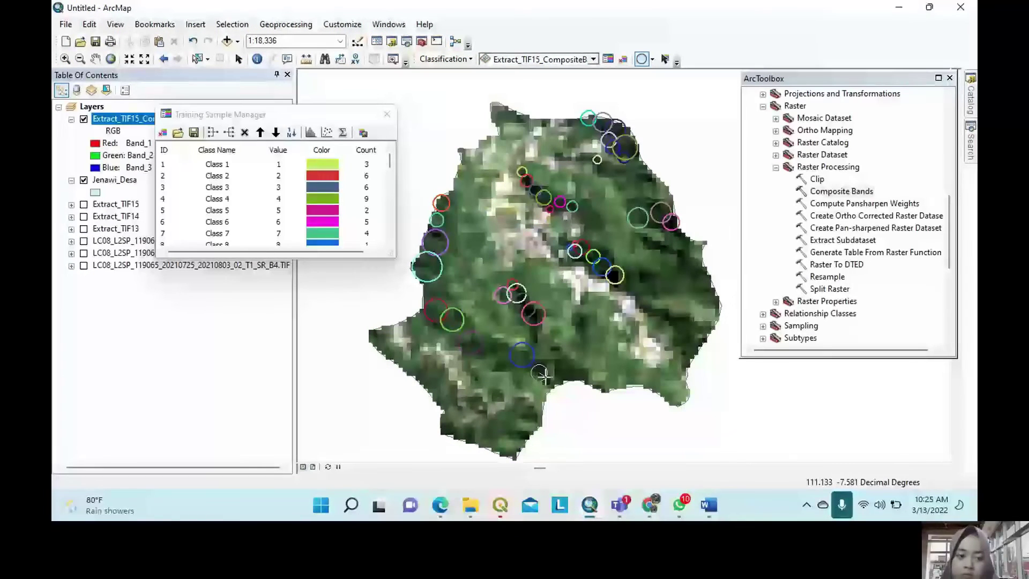
# Step: Draw the remaining circular training samples over the dark forest areas, and merge all samples into one class named Hutan
pyautogui.scroll(-11, 247, 238)
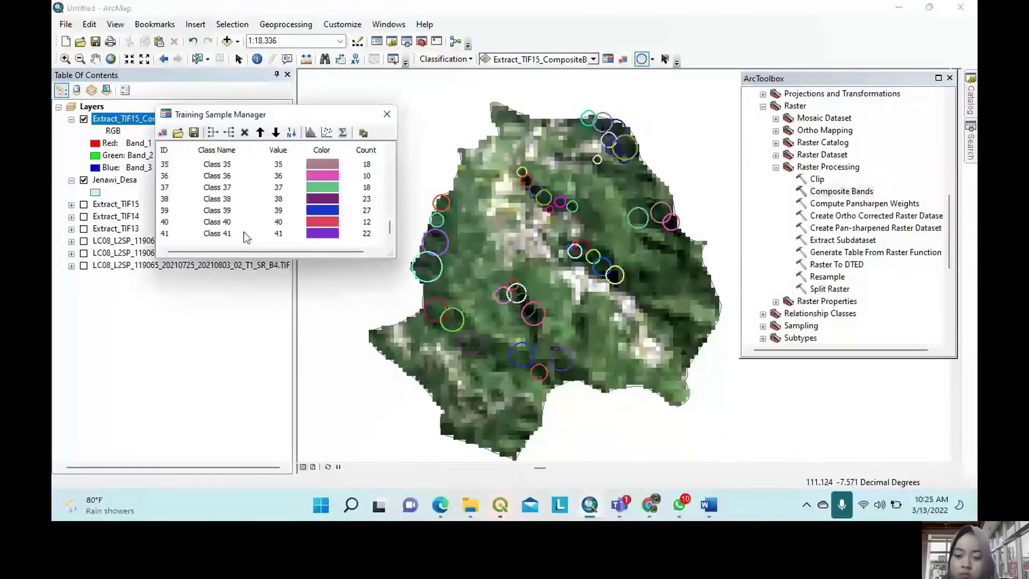
pyautogui.doubleClick(246, 234)
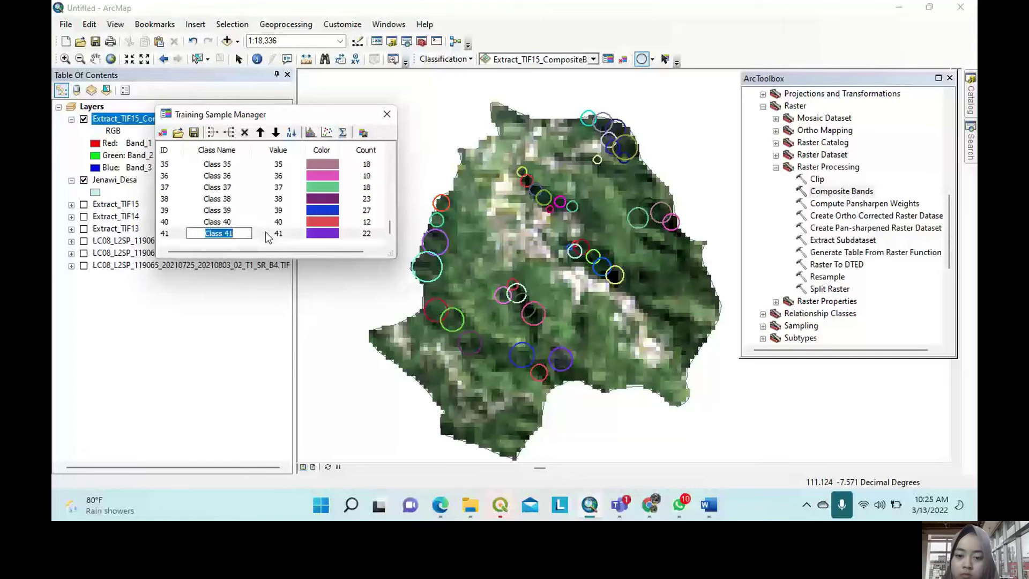
pyautogui.moveTo(636, 276); pyautogui.dragTo(647, 280)
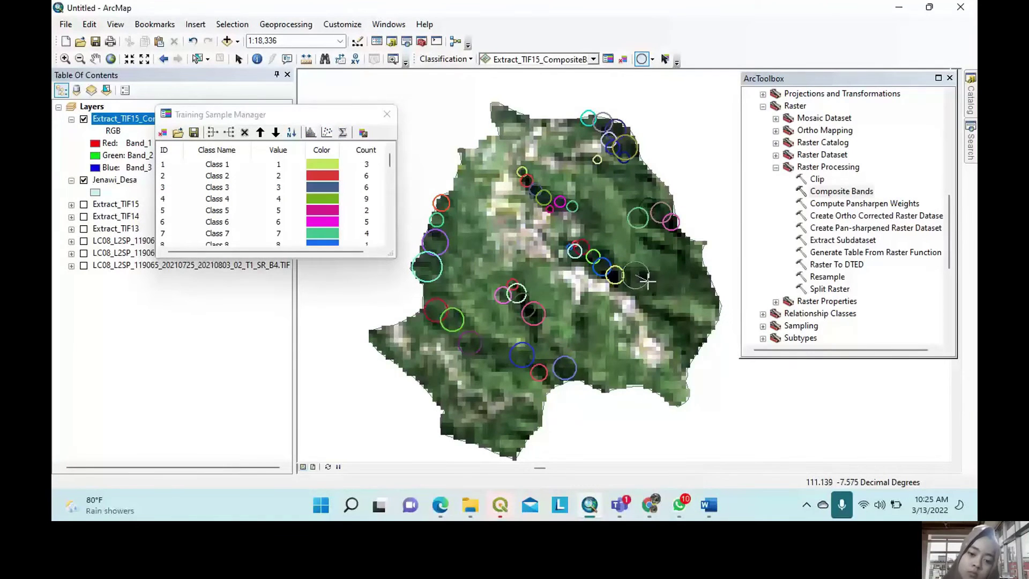
pyautogui.click(647, 280)
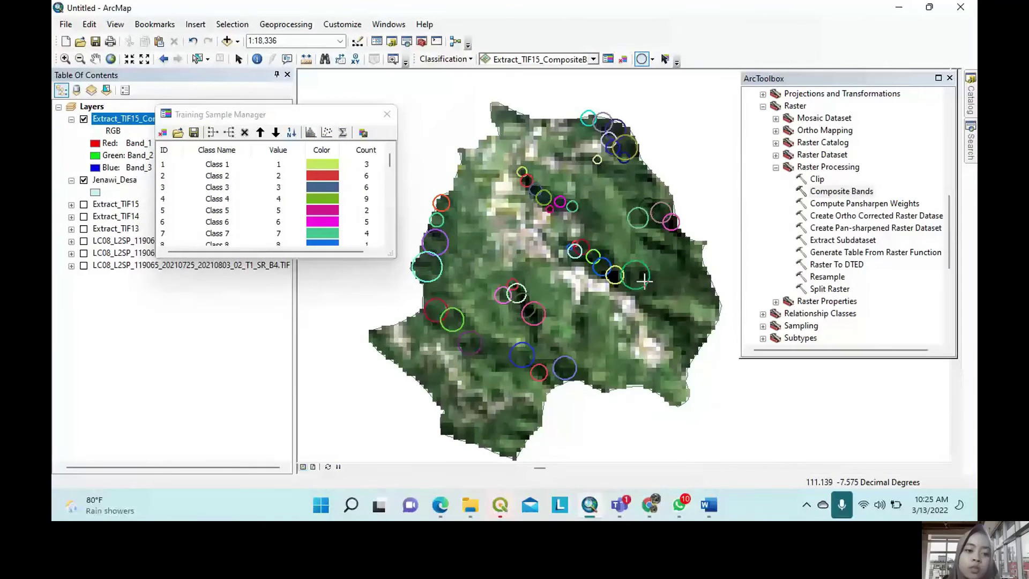
pyautogui.click(495, 359)
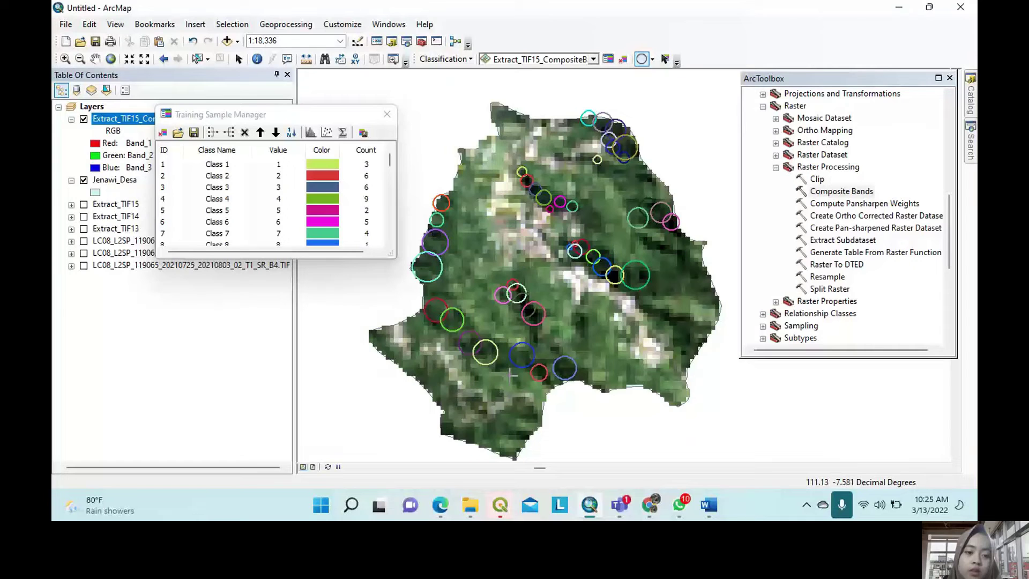
pyautogui.moveTo(502, 367); pyautogui.dragTo(512, 375)
pyautogui.click(213, 170)
pyautogui.hotkey('ctrl', 'a')
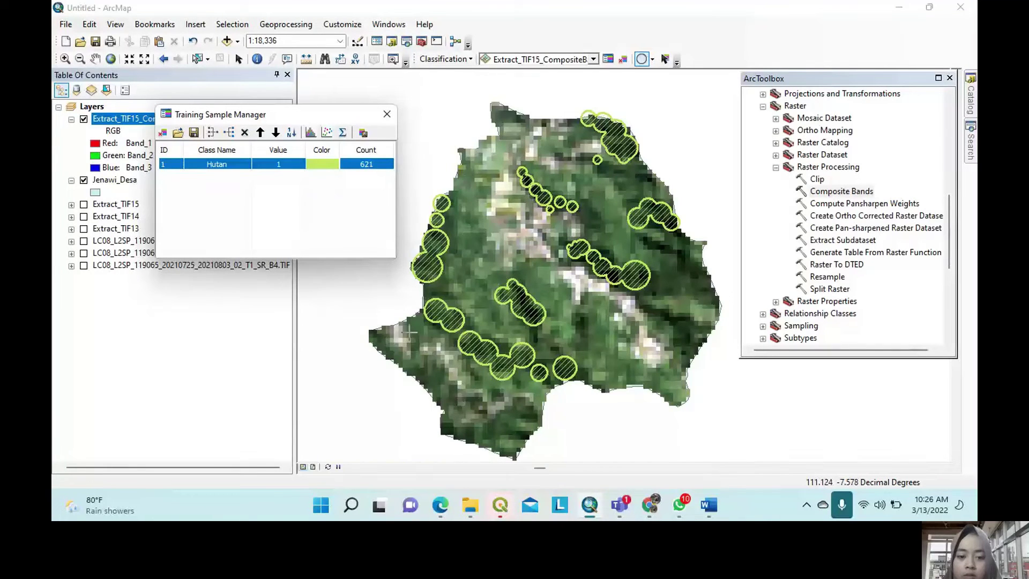
# Step: Draw circular training samples over the medium-green plantation areas throughout the village, outside the Hutan samples
pyautogui.moveTo(417, 320); pyautogui.dragTo(425, 320)
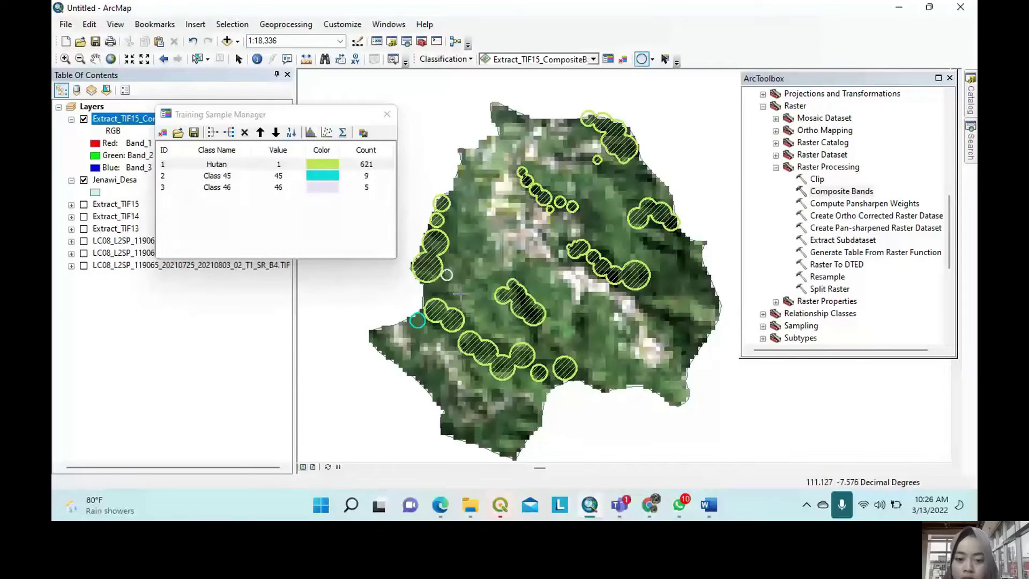
pyautogui.scroll(2, 523, 245)
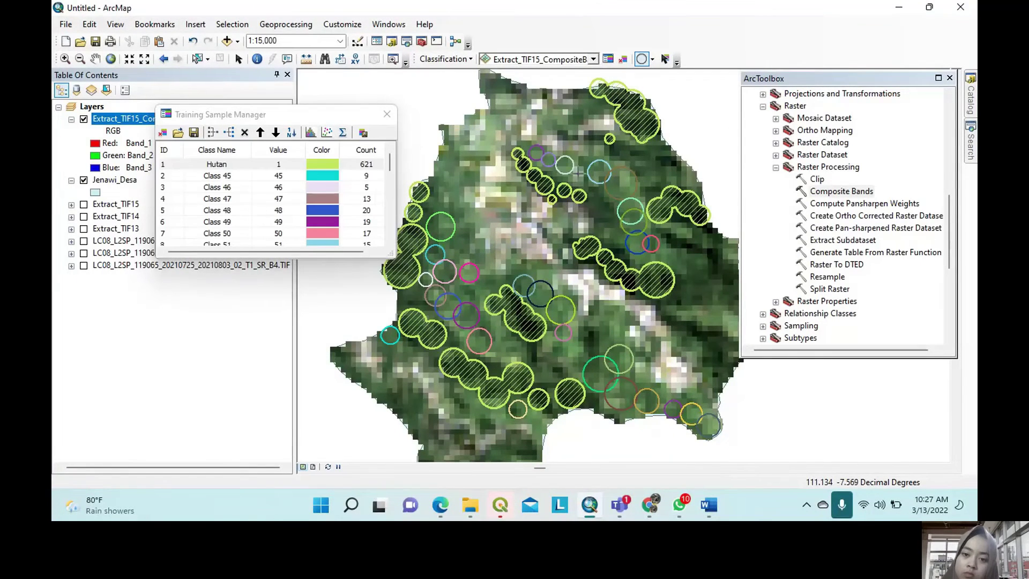
pyautogui.click(263, 186)
pyautogui.scroll(-4, 262, 183)
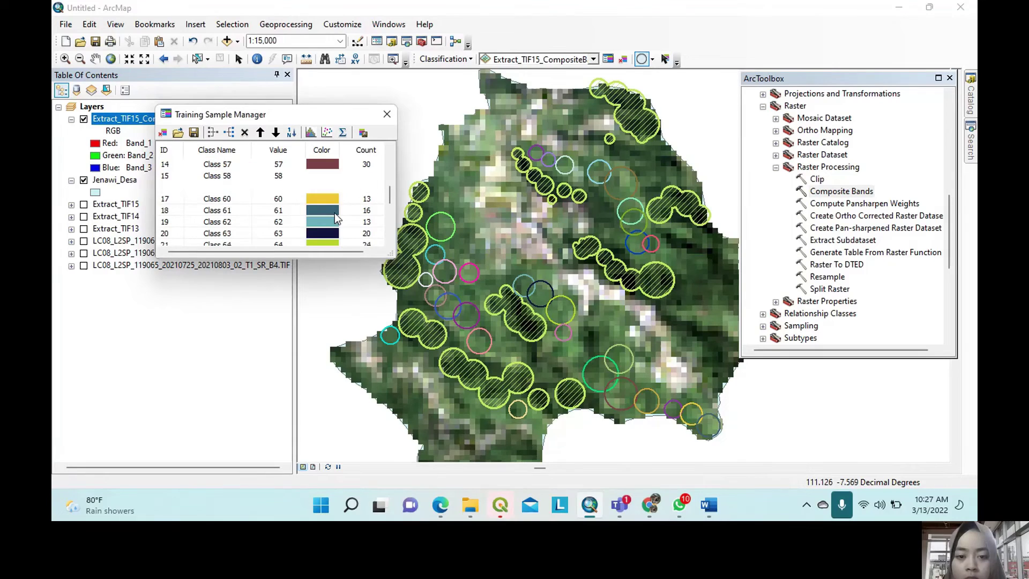
pyautogui.scroll(5, 334, 213)
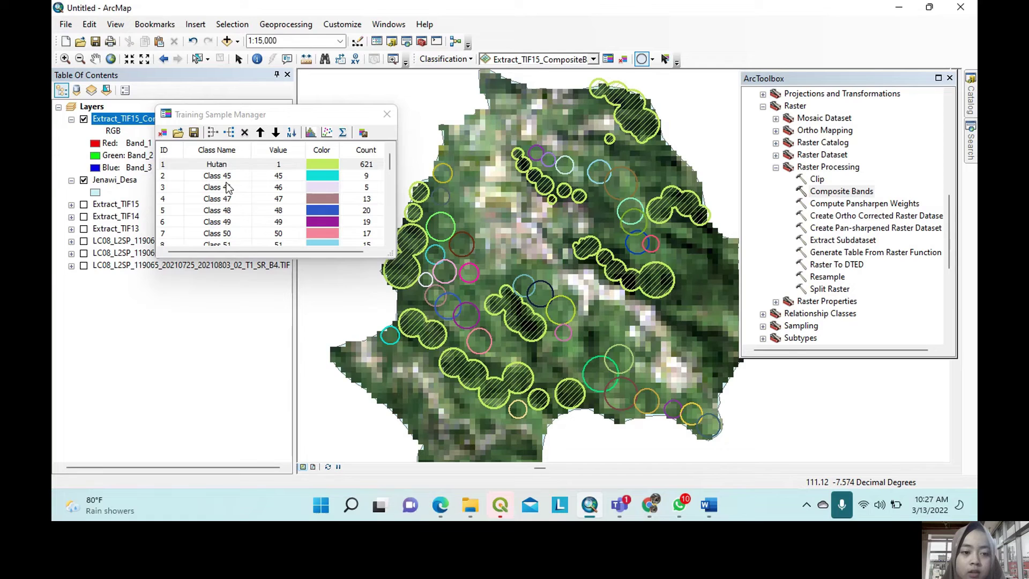
# Step: Merge all training samples from Class 45 to Class 78 into one class and name it Perkebunan
pyautogui.click(268, 187)
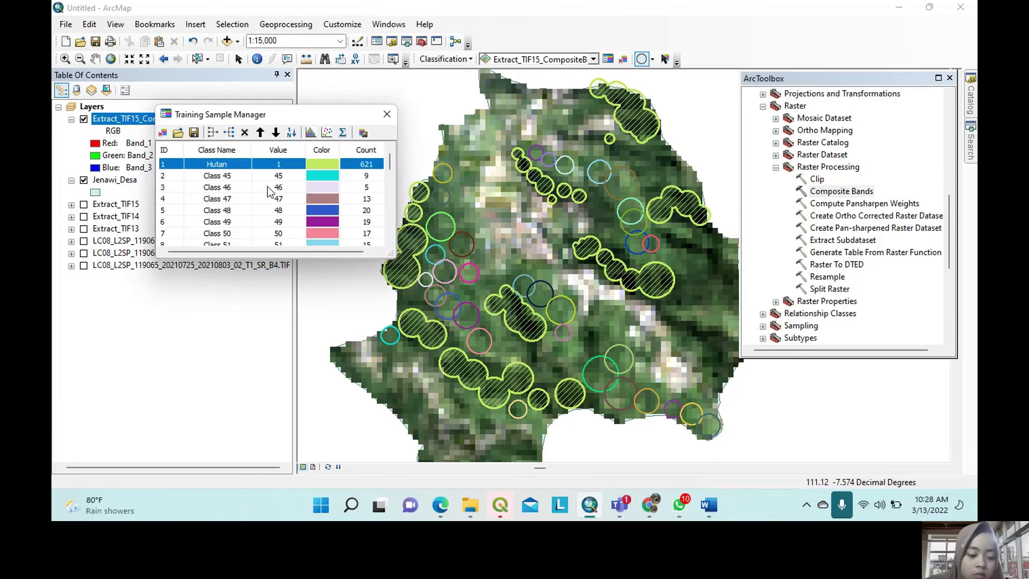
pyautogui.hotkey('ctrl', 'a')
pyautogui.scroll(-10, 284, 195)
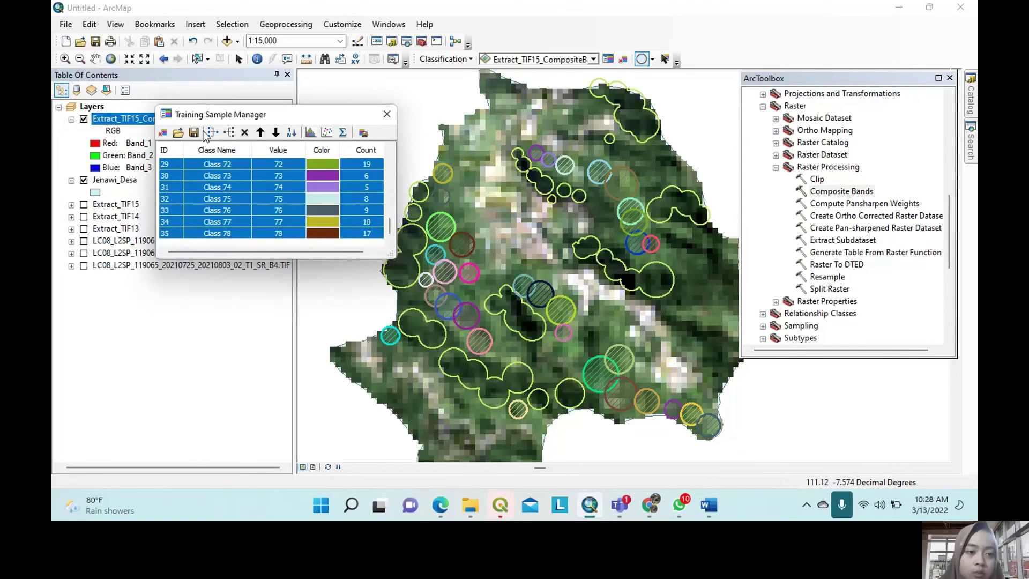
pyautogui.click(213, 134)
pyautogui.doubleClick(230, 176)
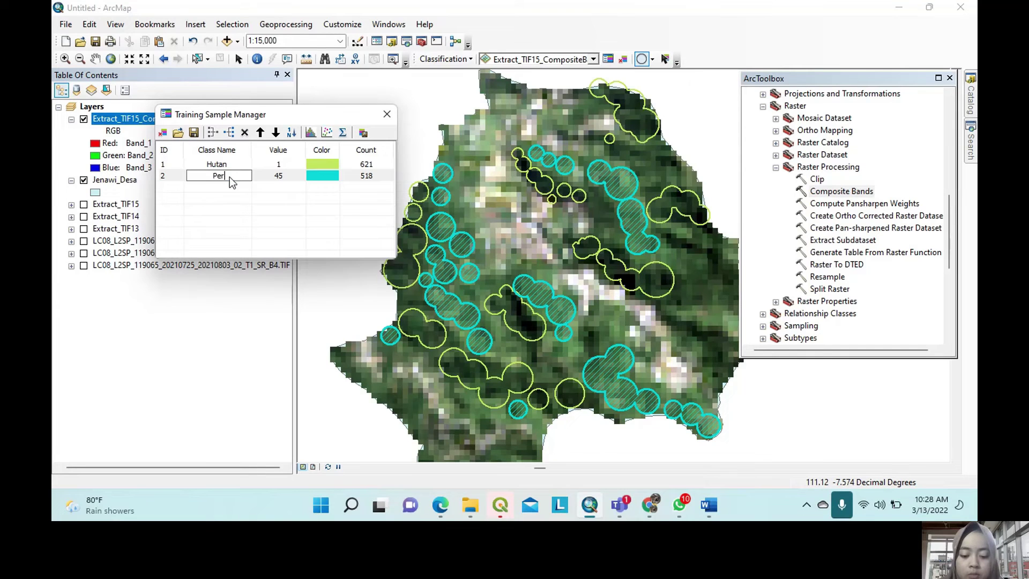
pyautogui.write('Perkebunan')
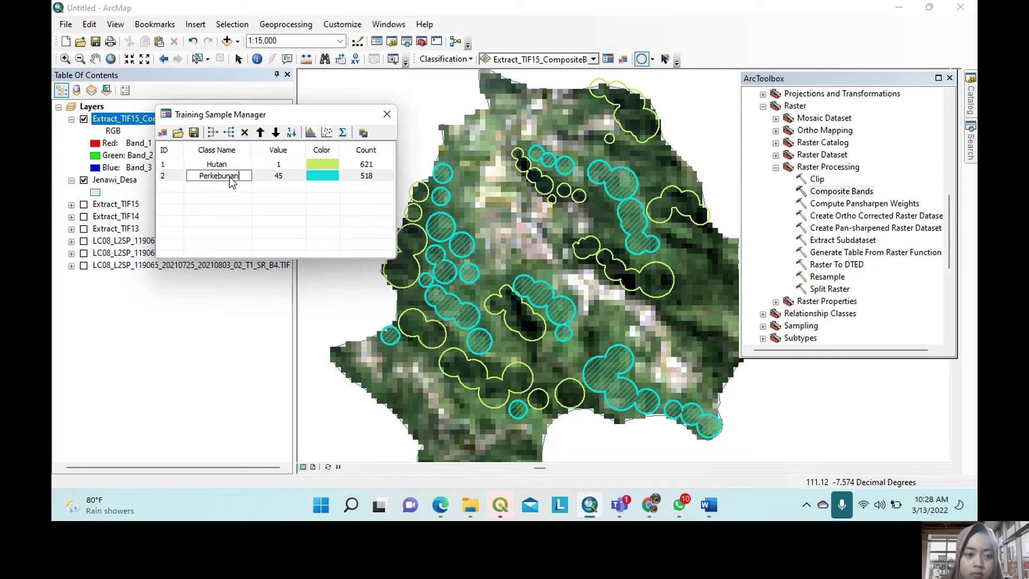
pyautogui.press('Return')
# Step: Colour the Hutan class dark green and the Perkebunan class light green
pyautogui.click(314, 163)
pyautogui.click(315, 164)
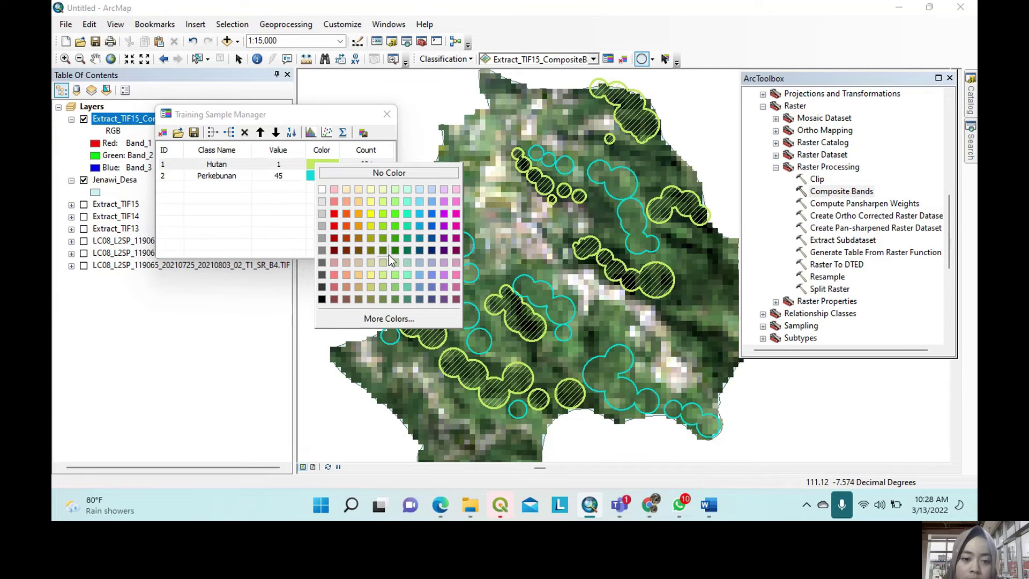
pyautogui.click(396, 253)
pyautogui.click(319, 177)
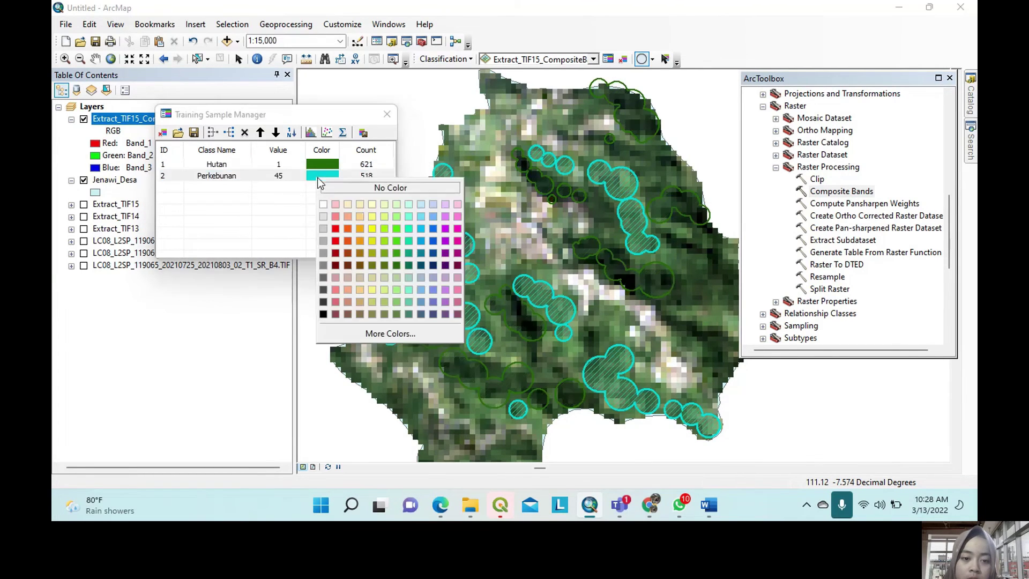
pyautogui.click(385, 241)
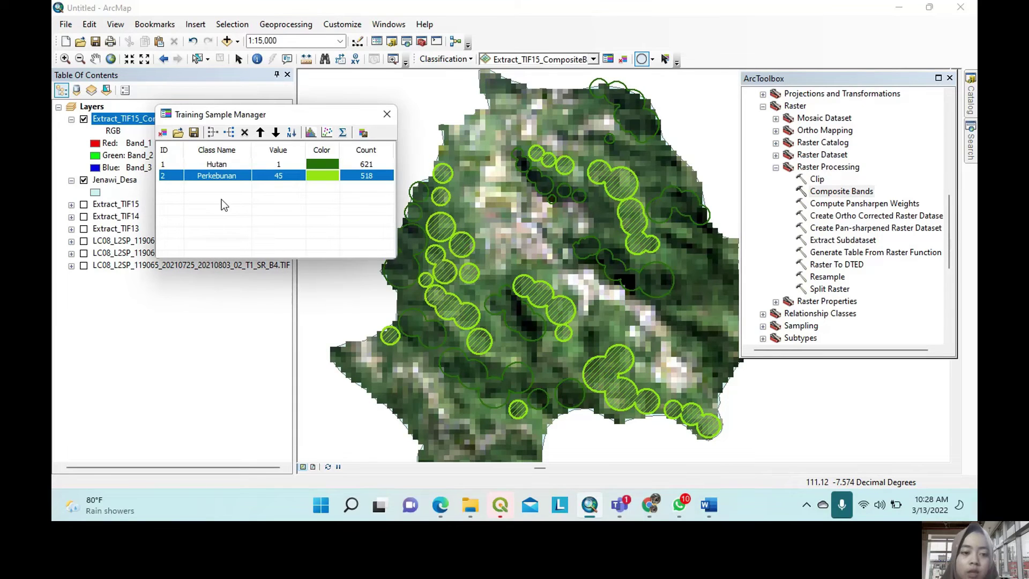
# Step: Compare the bright central areas of the composite with the Google satellite image in the QGIS project
pyautogui.click(207, 198)
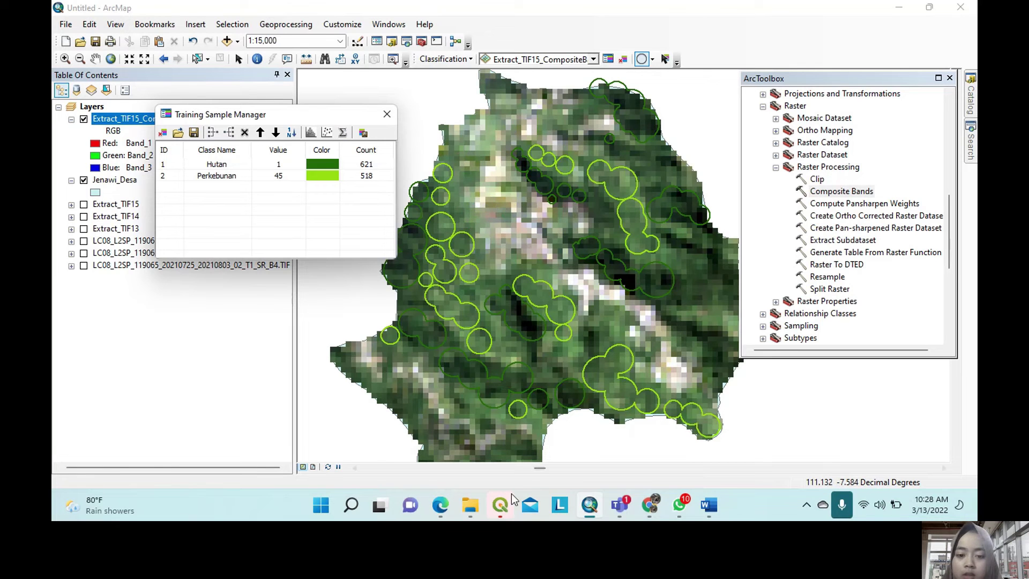
pyautogui.moveTo(497, 508)
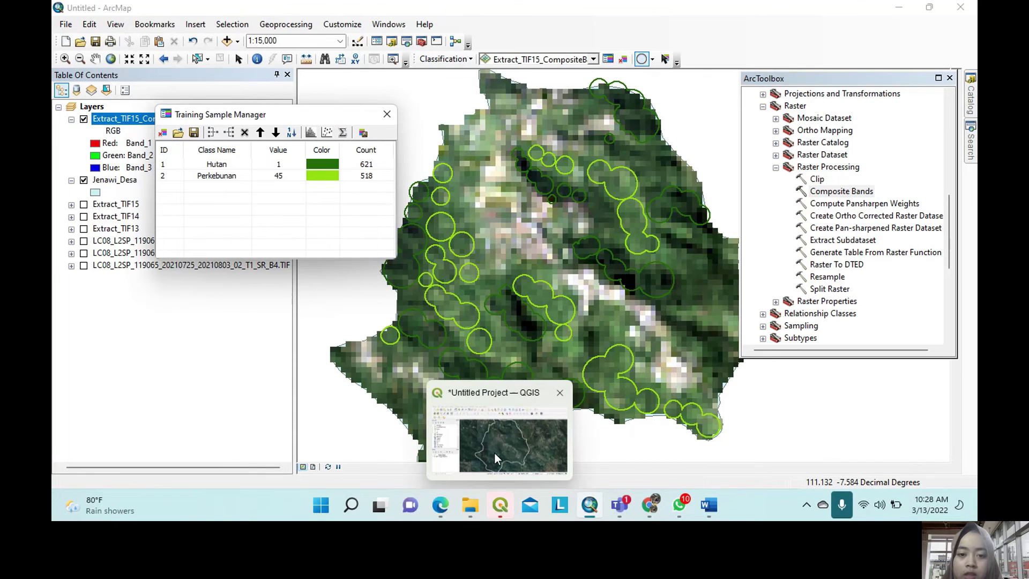
pyautogui.moveTo(494, 452)
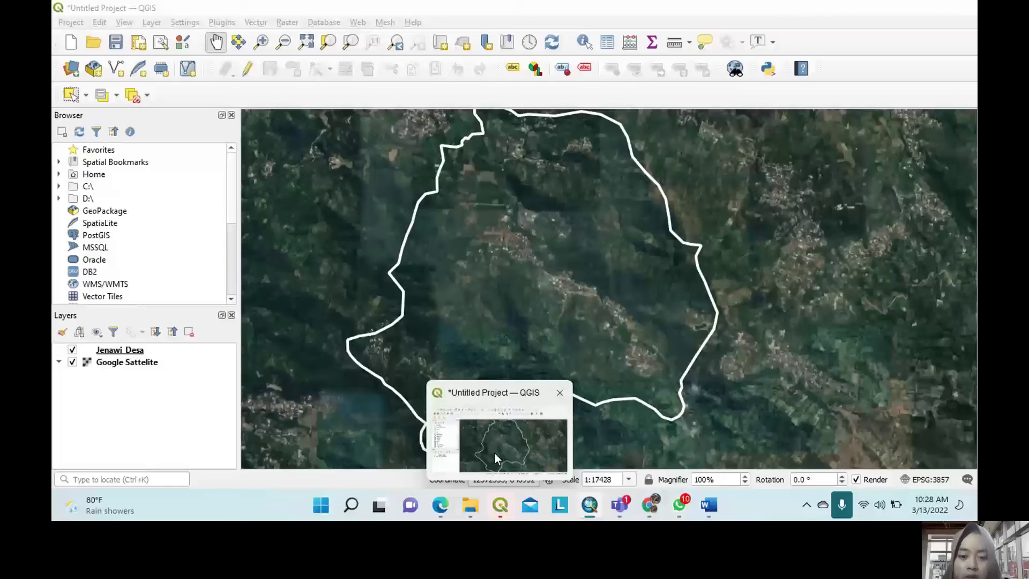
pyautogui.scroll(2, 494, 230)
pyautogui.scroll(-4, 494, 230)
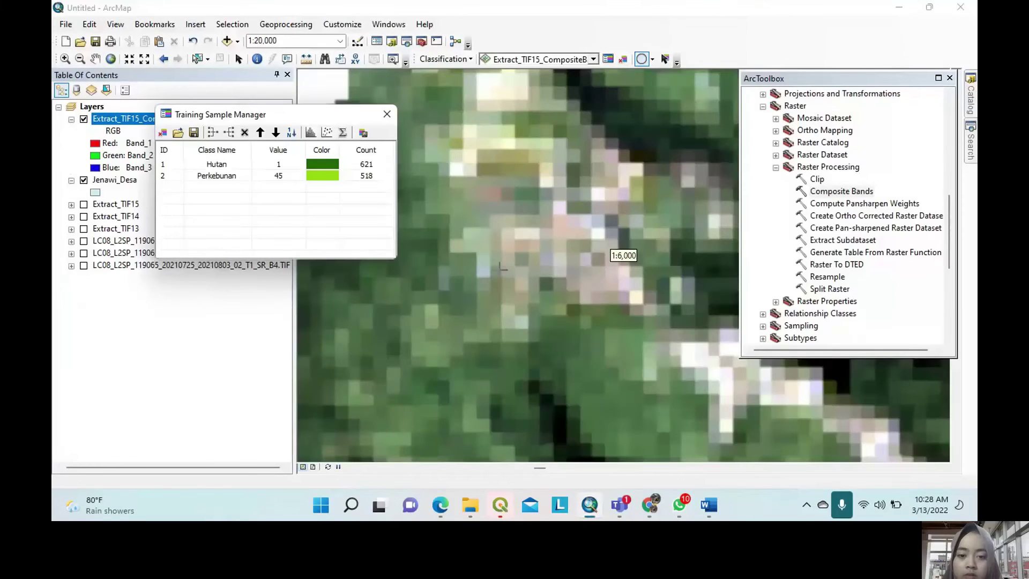
# Step: Draw circular training samples over the light-green farmland patches along the western edge of the bright central area
pyautogui.scroll(2, 450, 218)
pyautogui.scroll(1, 451, 216)
pyautogui.moveTo(448, 168); pyautogui.dragTo(453, 134)
pyautogui.moveTo(448, 187)
pyautogui.mouseDown()
pyautogui.moveTo(449, 176)
pyautogui.moveTo(462, 199)
pyautogui.mouseUp()
pyautogui.moveTo(468, 247); pyautogui.dragTo(475, 250)
pyautogui.moveTo(432, 141); pyautogui.dragTo(432, 133)
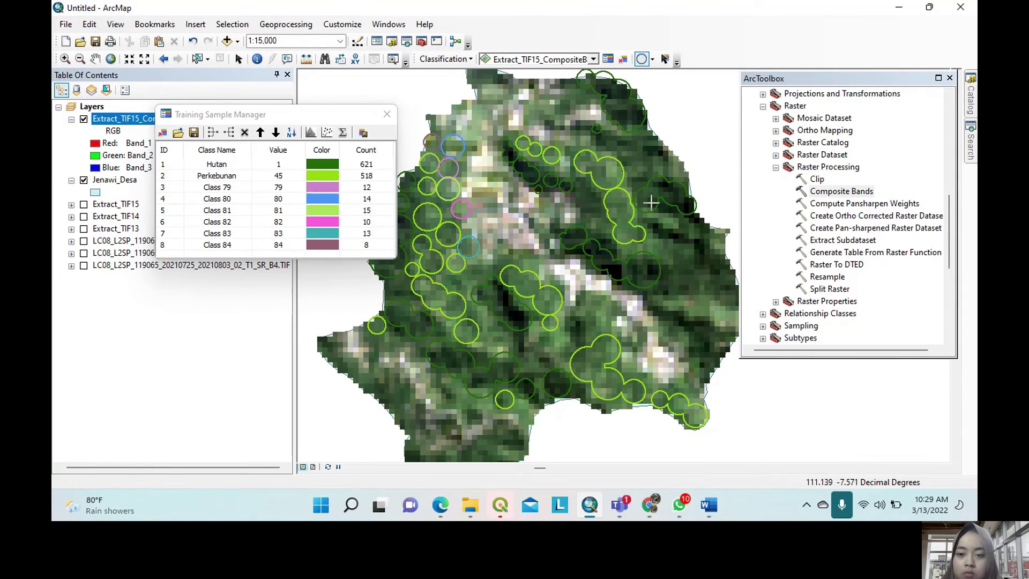
pyautogui.moveTo(478, 267); pyautogui.dragTo(480, 257)
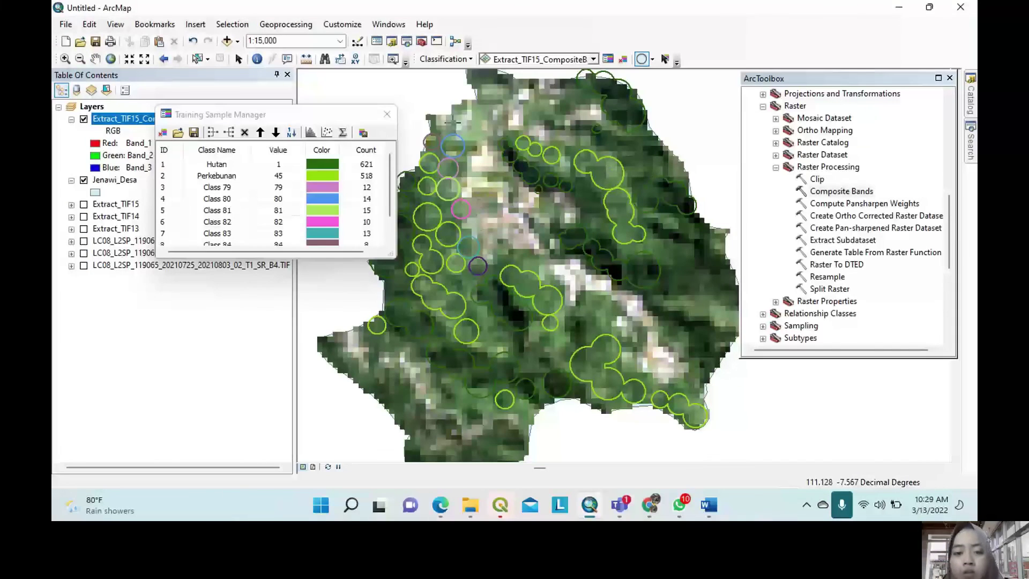
# Step: Merge the training samples from Class 79 to Class 85 into one class and name it Sawah / Tegalan
pyautogui.doubleClick(247, 178)
pyautogui.click(249, 163)
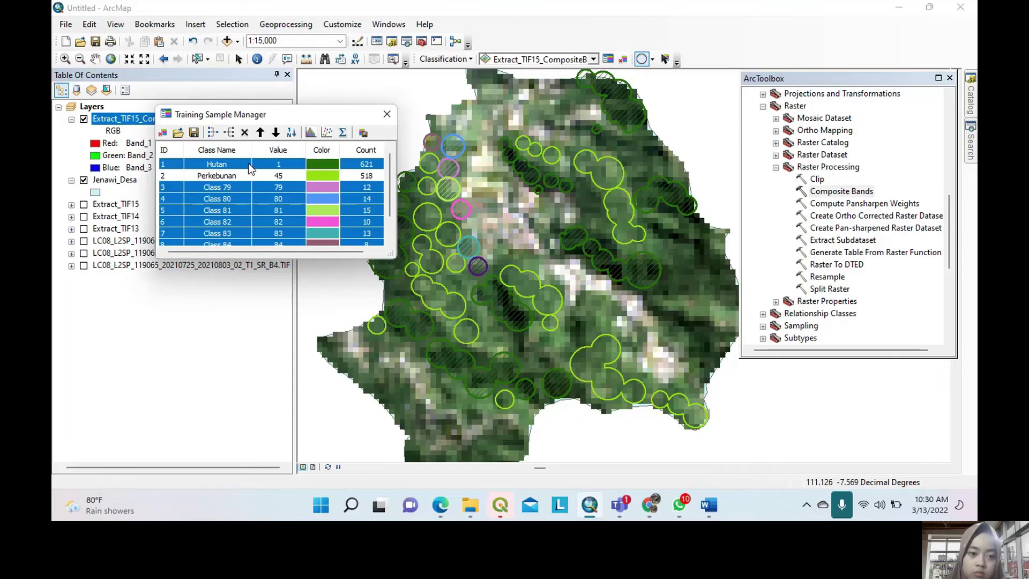
pyautogui.click(249, 163)
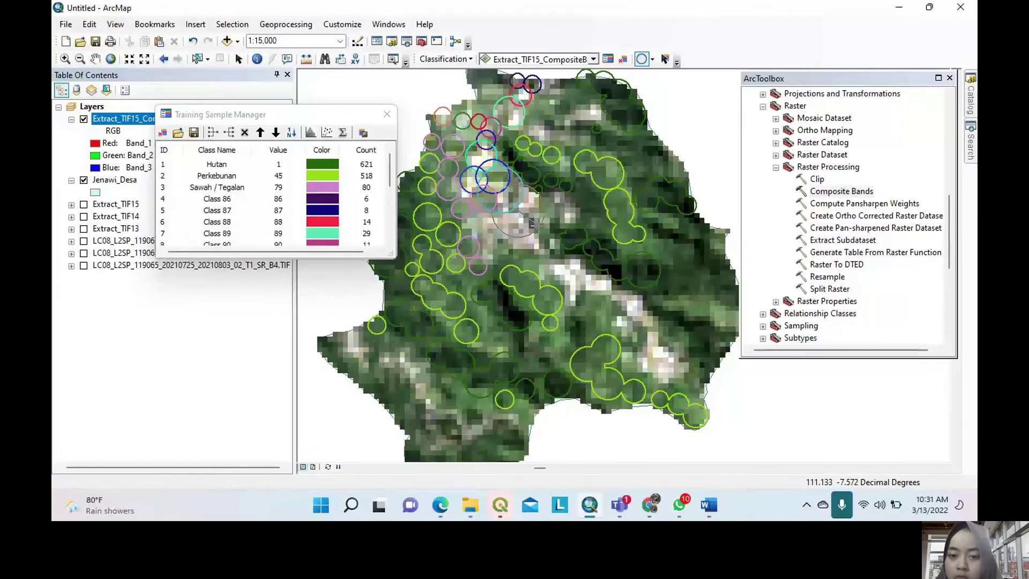
# Step: Draw circular training samples over the bright settlement areas throughout the village, checking them against the Google satellite image in QGIS
pyautogui.scroll(-5, 343, 239)
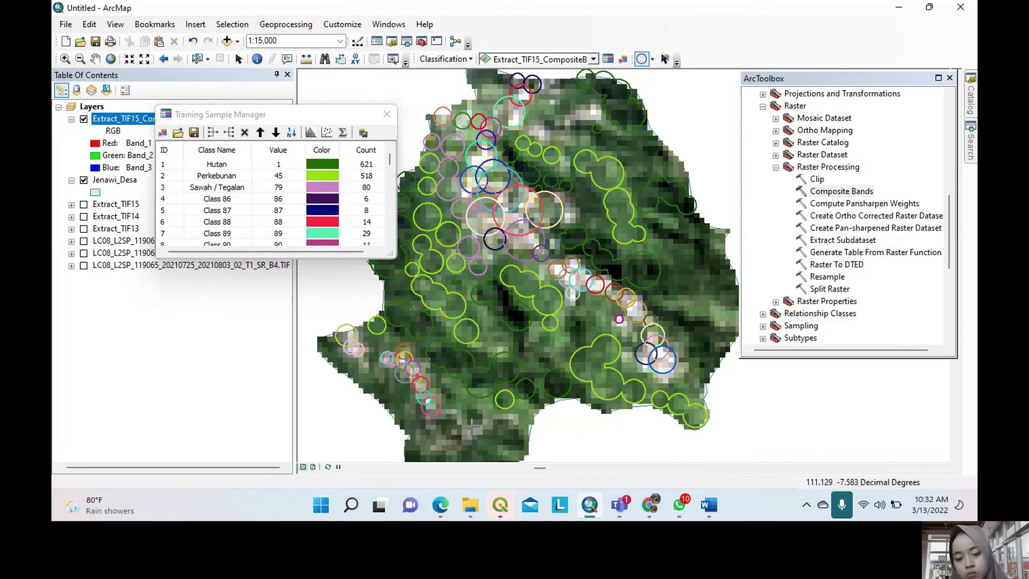
pyautogui.click(500, 505)
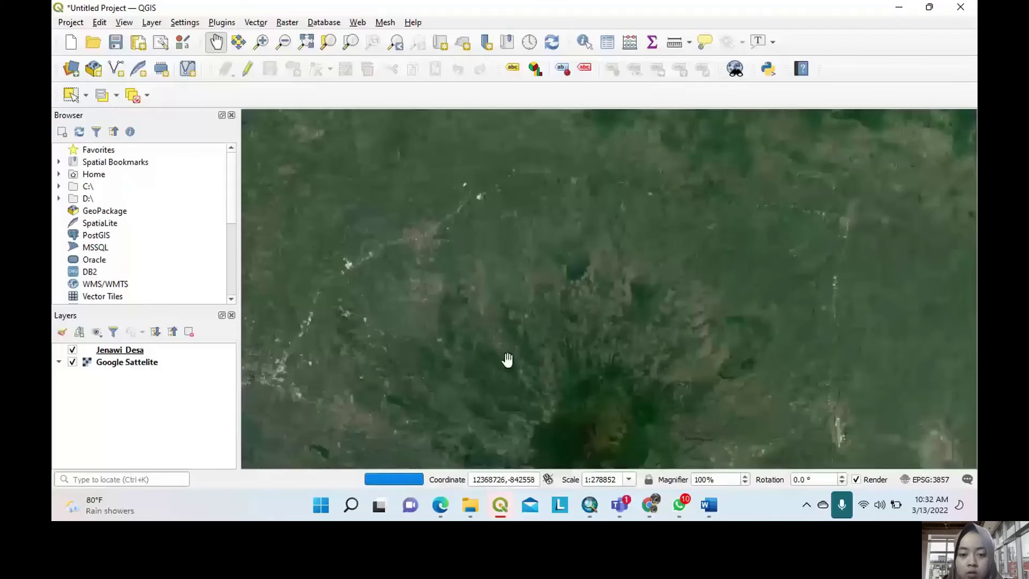
pyautogui.hotkey('alt', 'Tab')
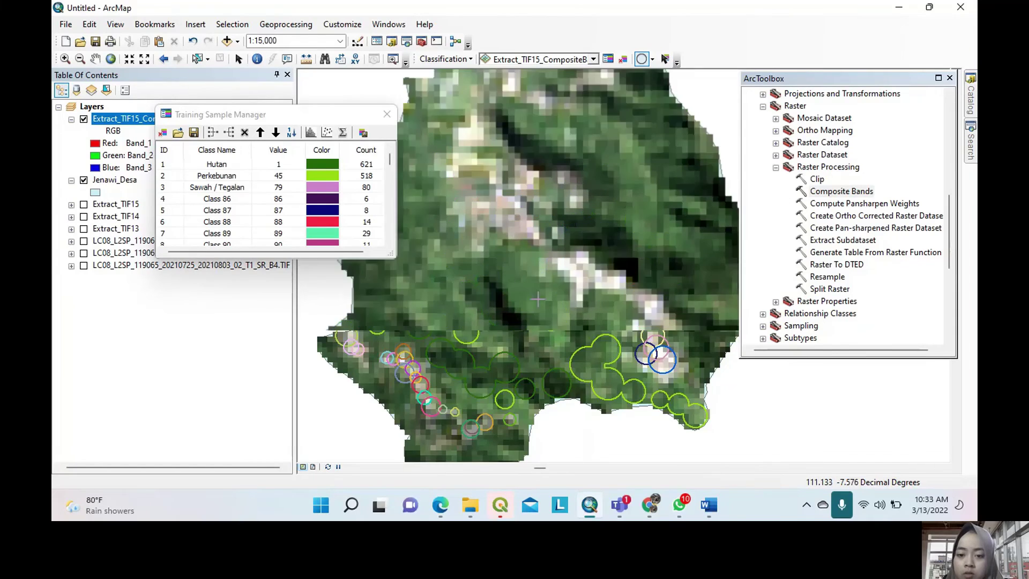
# Step: Merge all training samples from Class 86 onward into one class and name it Permukiman
pyautogui.doubleClick(248, 198)
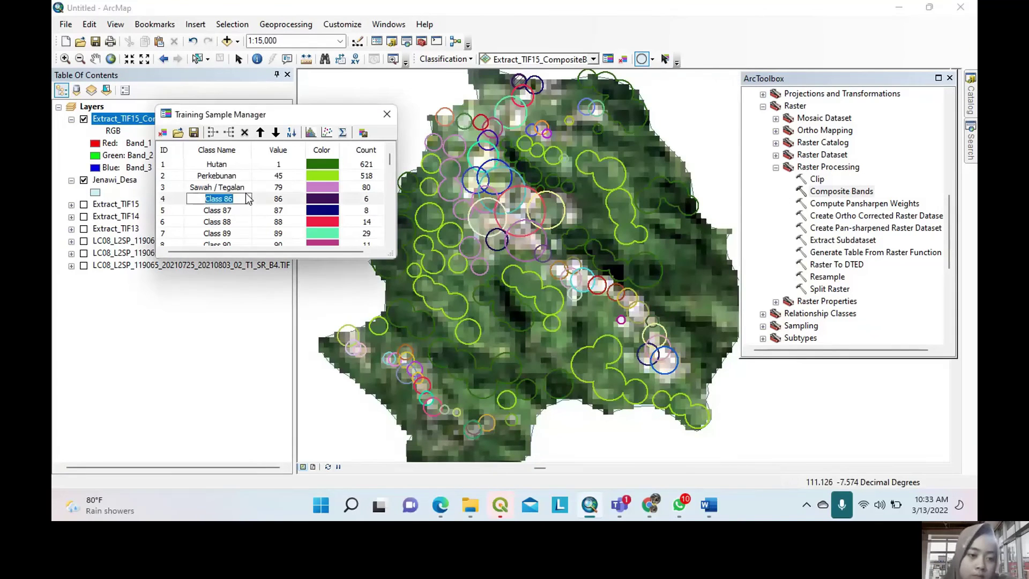
pyautogui.click(263, 201)
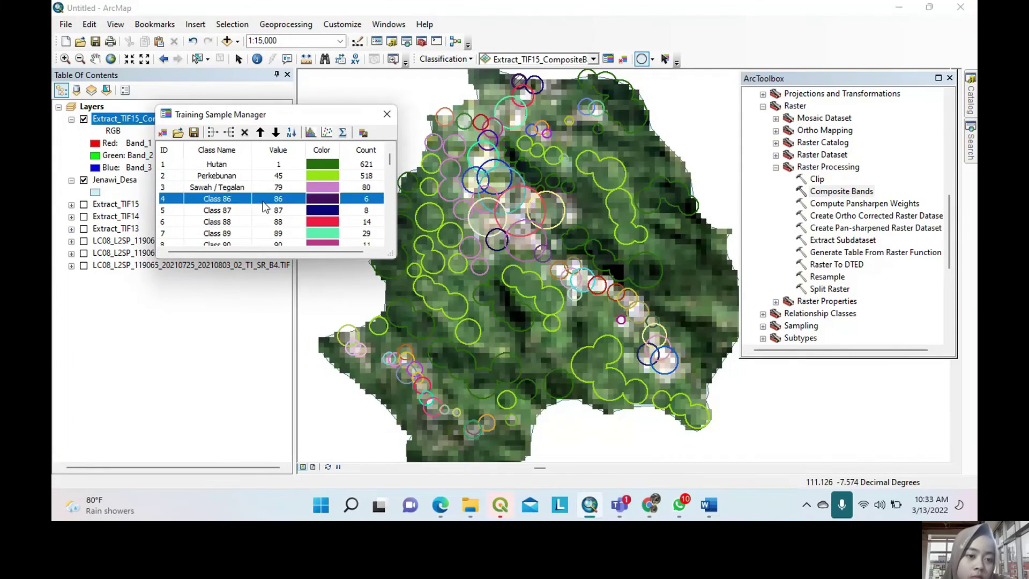
pyautogui.hotkey('ctrl', 'a')
pyautogui.keyDown('shift'); pyautogui.click(261, 199); pyautogui.keyUp('shift')
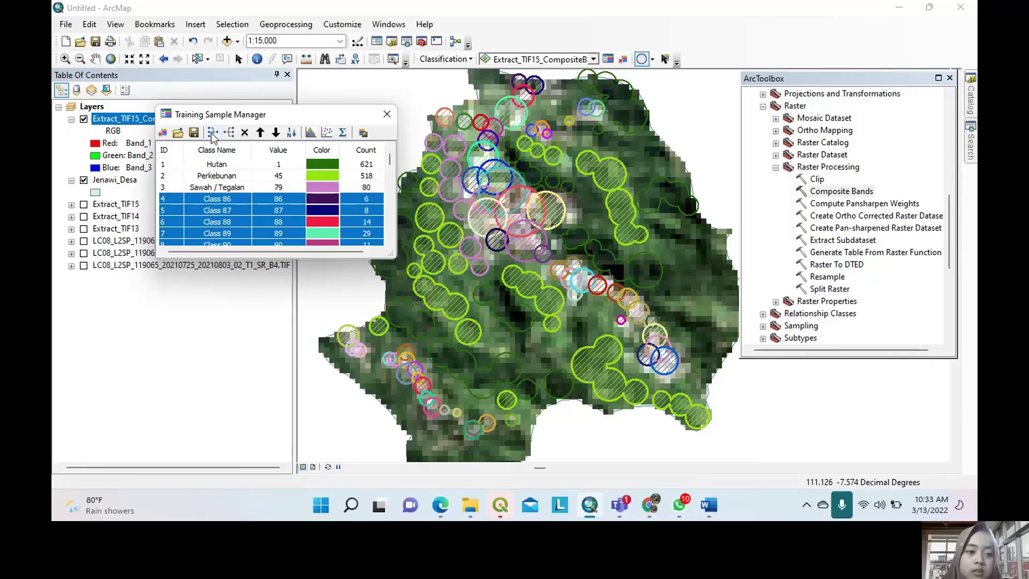
pyautogui.click(212, 133)
pyautogui.doubleClick(240, 199)
pyautogui.write('Permukiman')
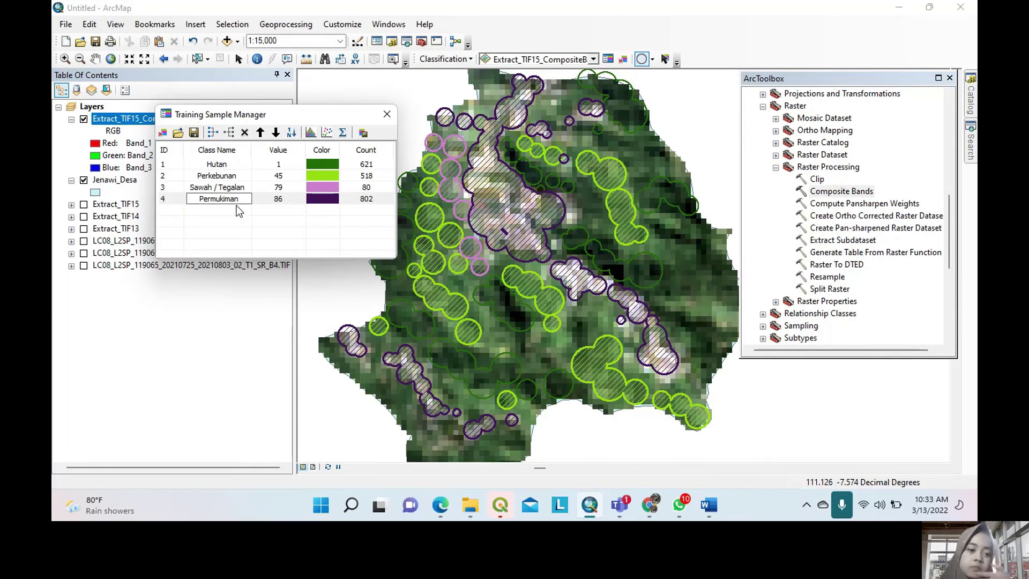
pyautogui.press('Return')
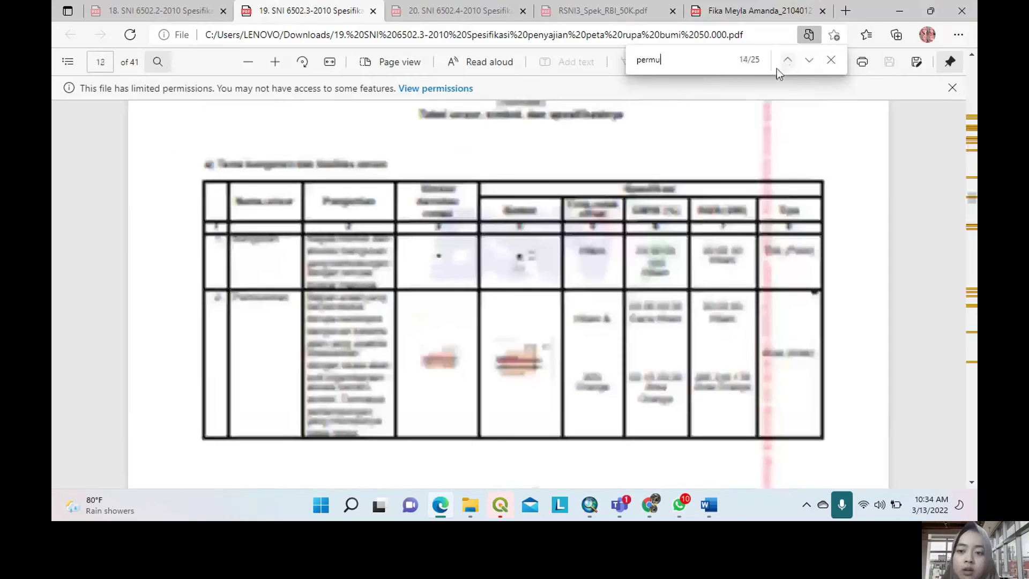
# Step: Search the SNI 6502.3-2010 PDF for sawah and examine the symbols and colour specifications of the land cover classes
pyautogui.scroll(-10, 600, 239)
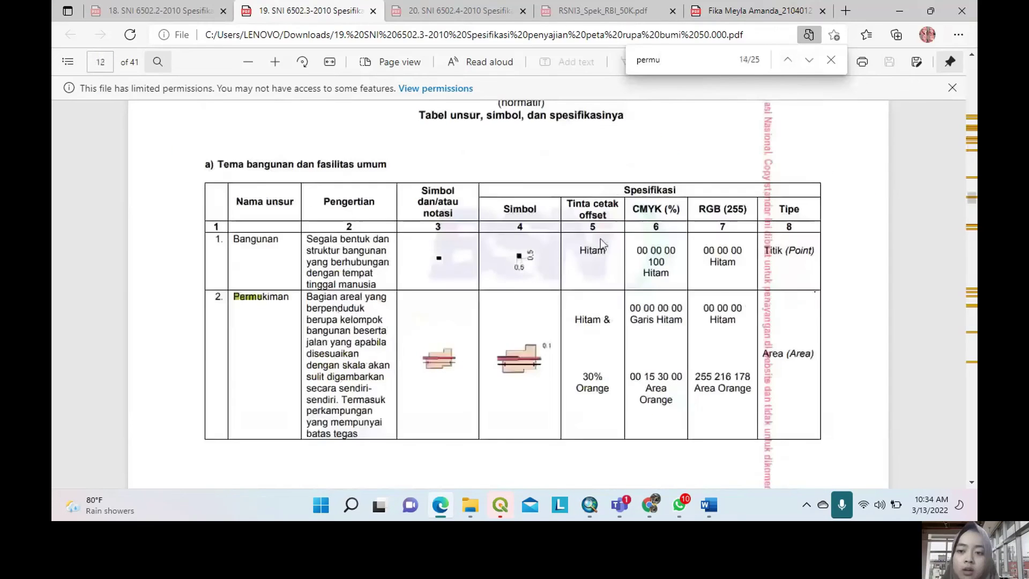
pyautogui.scroll(-15, 583, 256)
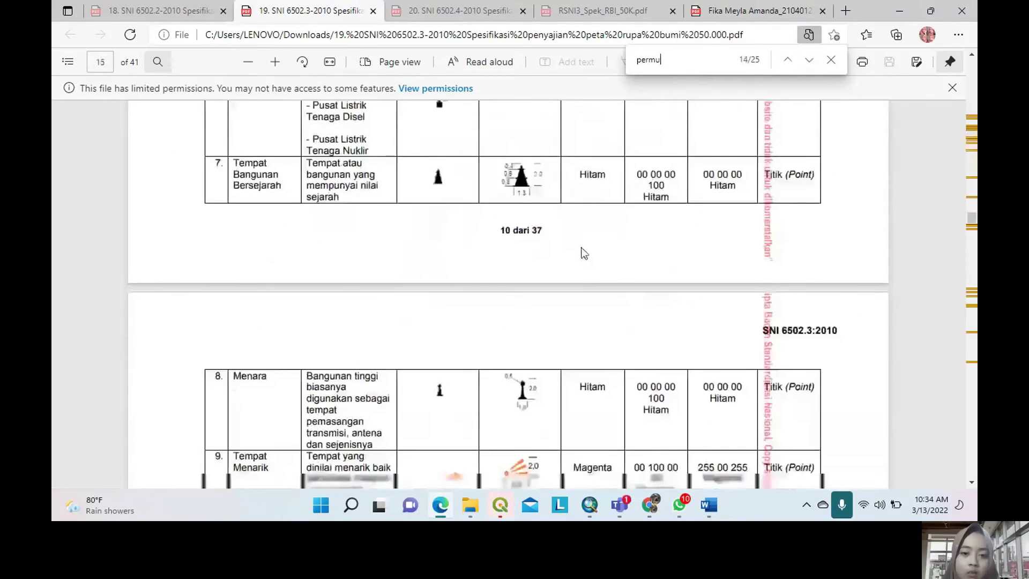
pyautogui.doubleClick(664, 68)
pyautogui.write('sa')
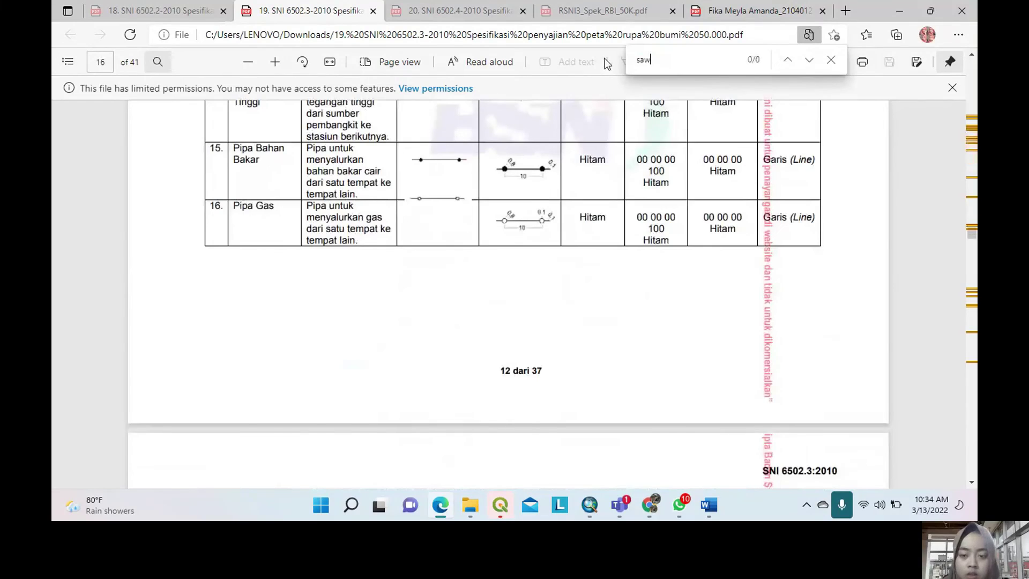
pyautogui.write('wah')
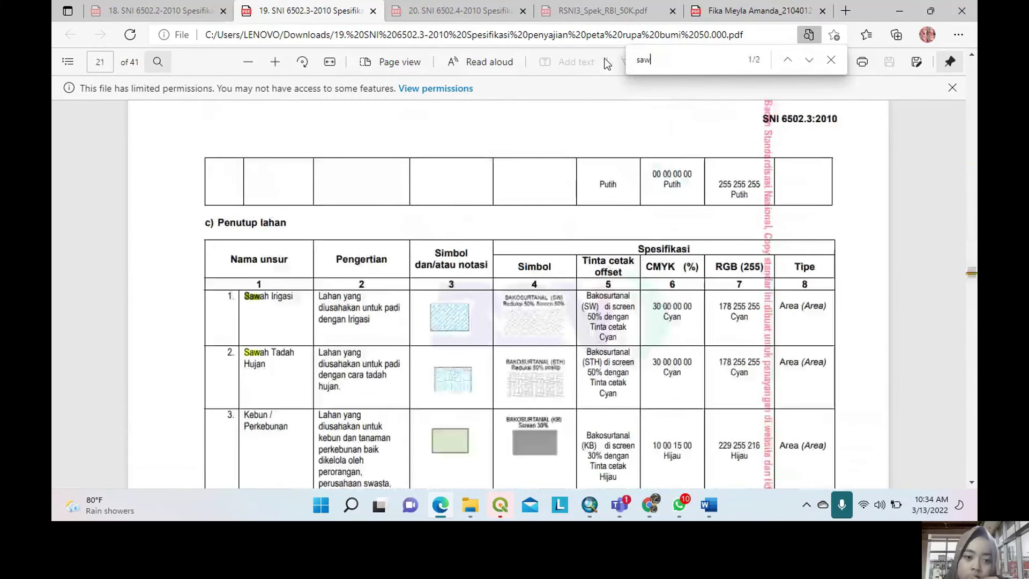
pyautogui.press('Return')
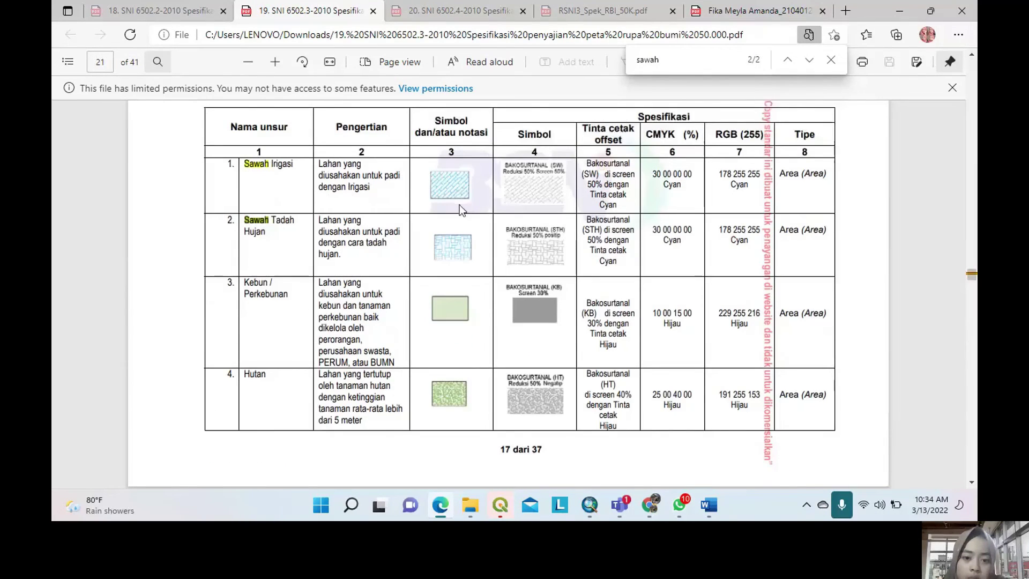
pyautogui.scroll(-2, 348, 276)
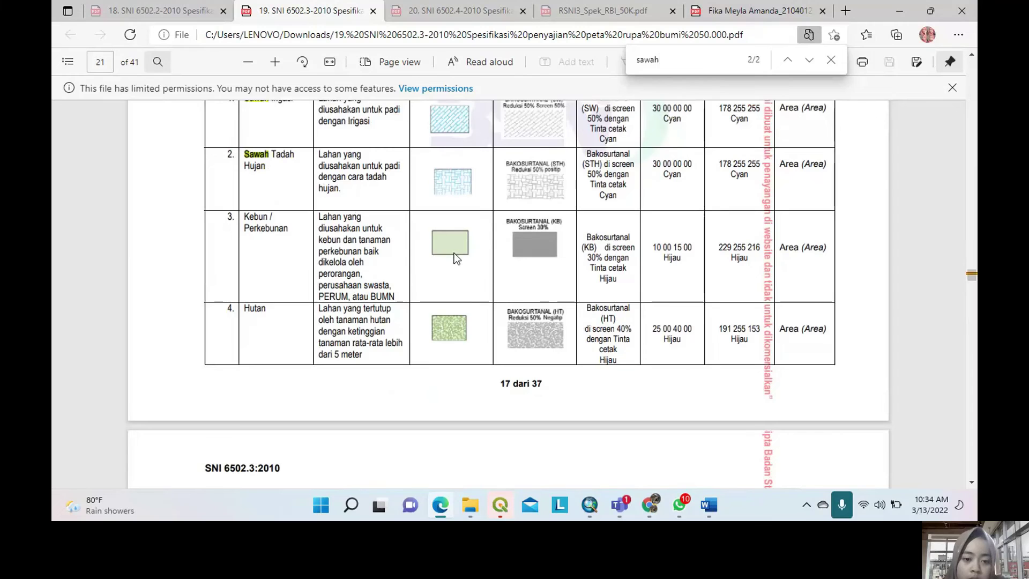
pyautogui.scroll(-2, 452, 329)
pyautogui.scroll(-4, 452, 330)
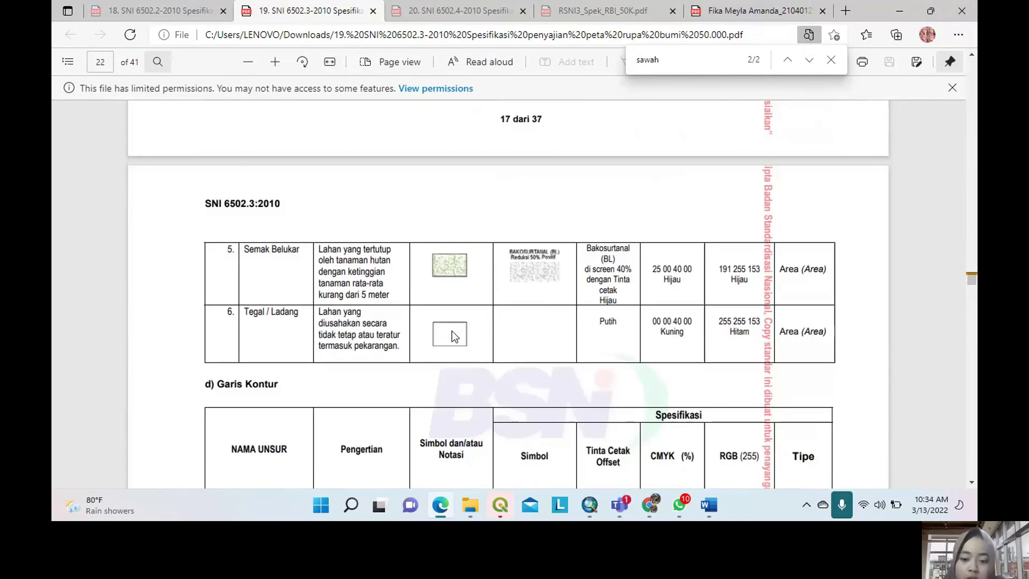
# Step: Switch back to ArcMap and colour the Permukiman class Topaz Sand and the Sawah / Tegalan class turquoise
pyautogui.click(591, 506)
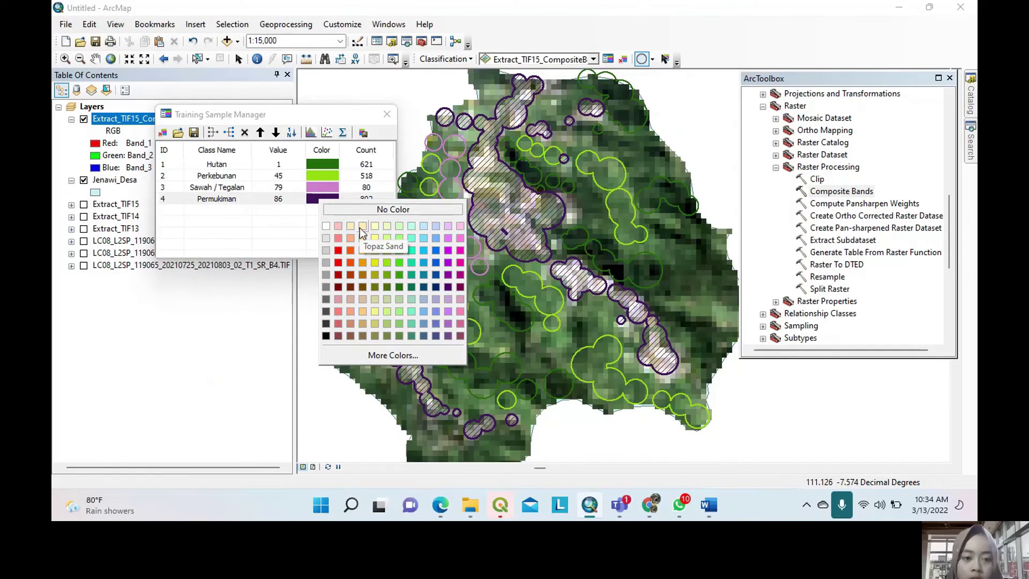
pyautogui.click(363, 226)
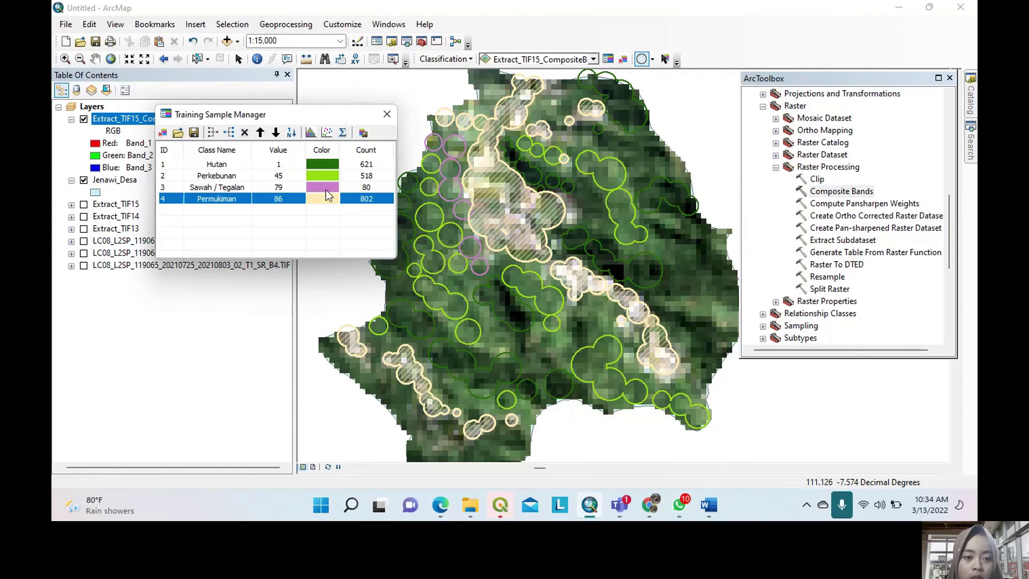
pyautogui.doubleClick(326, 189)
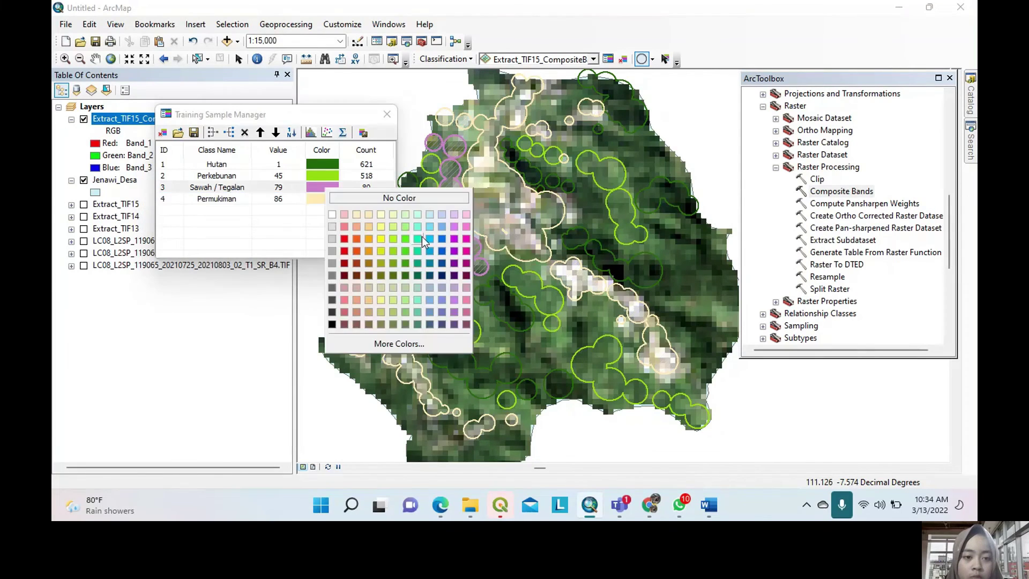
pyautogui.click(421, 237)
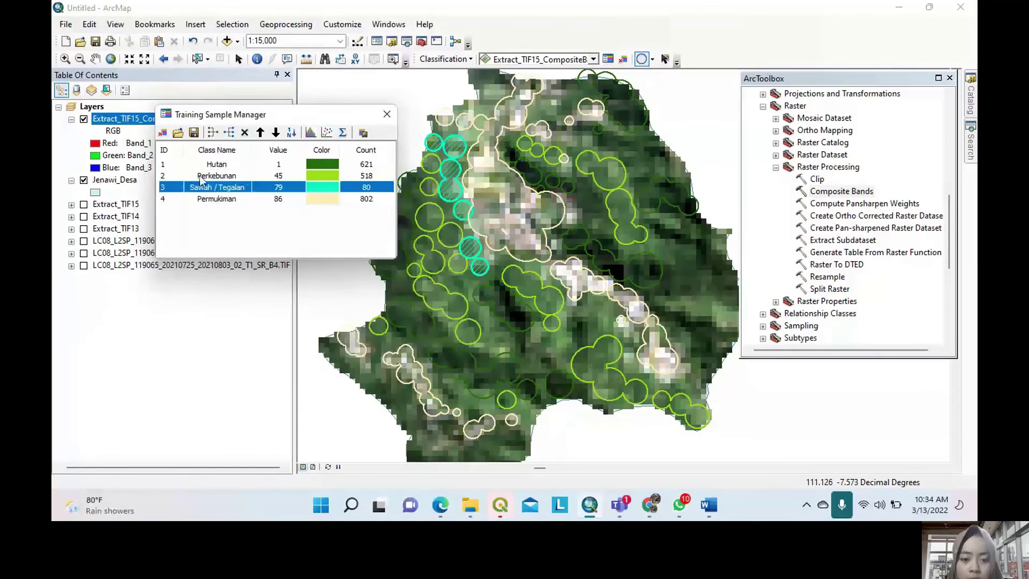
# Step: Recolour the Hutan class medium green and the Perkebunan class bright yellow-green
pyautogui.doubleClick(322, 165)
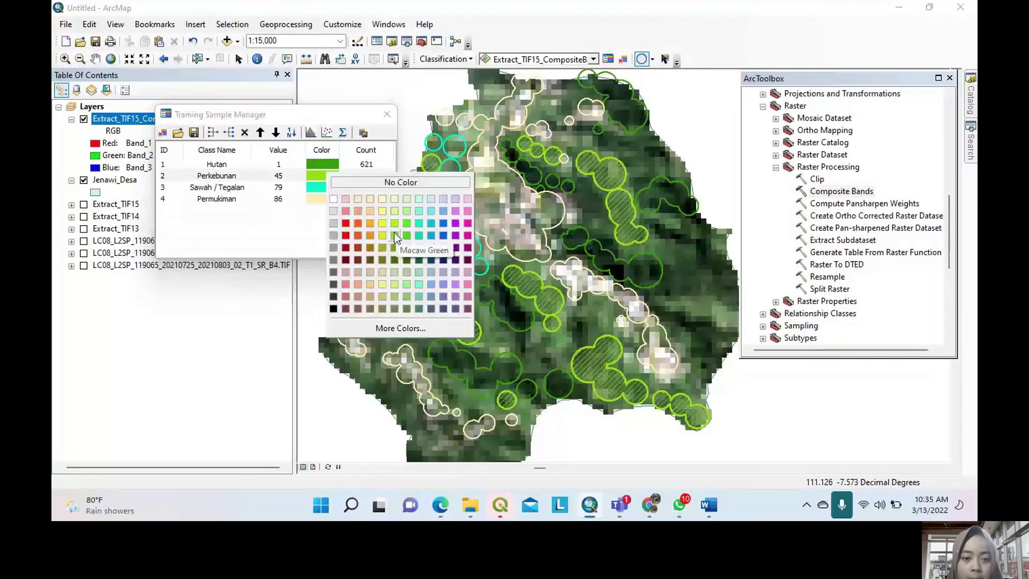
pyautogui.click(394, 231)
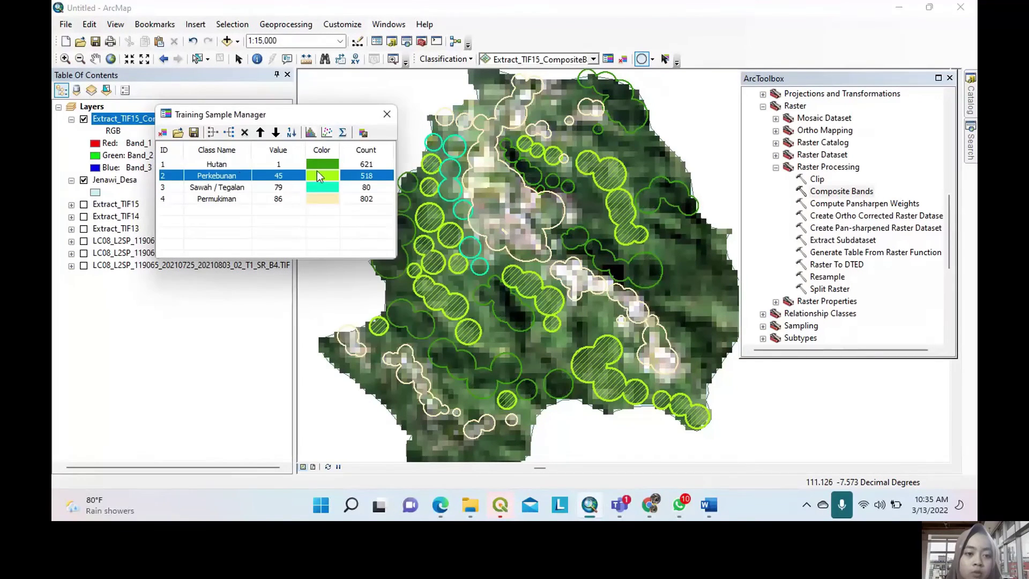
pyautogui.click(294, 243)
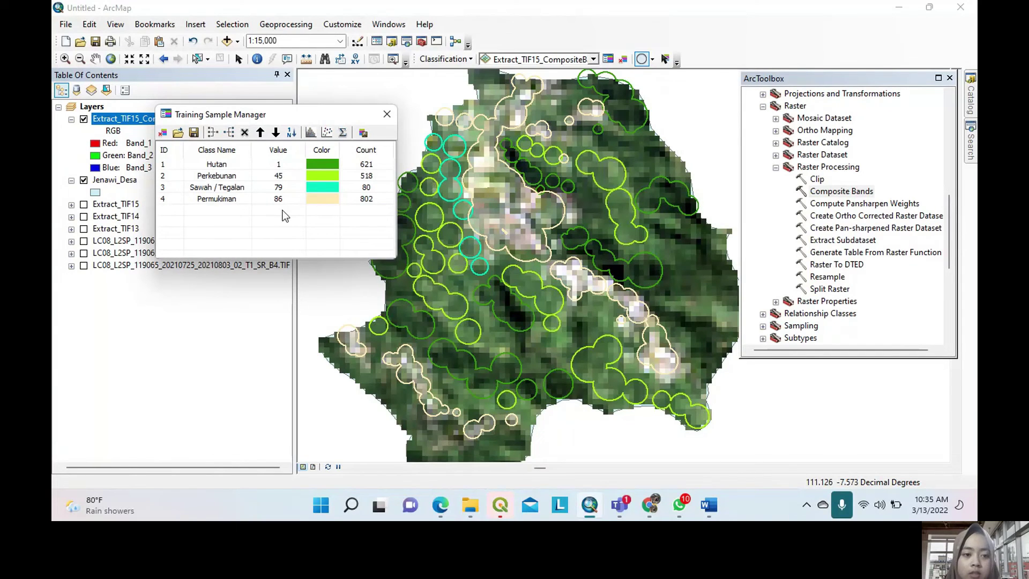
# Step: Save the training samples as a shapefile named TutupanLahan_Jenawi
pyautogui.click(194, 132)
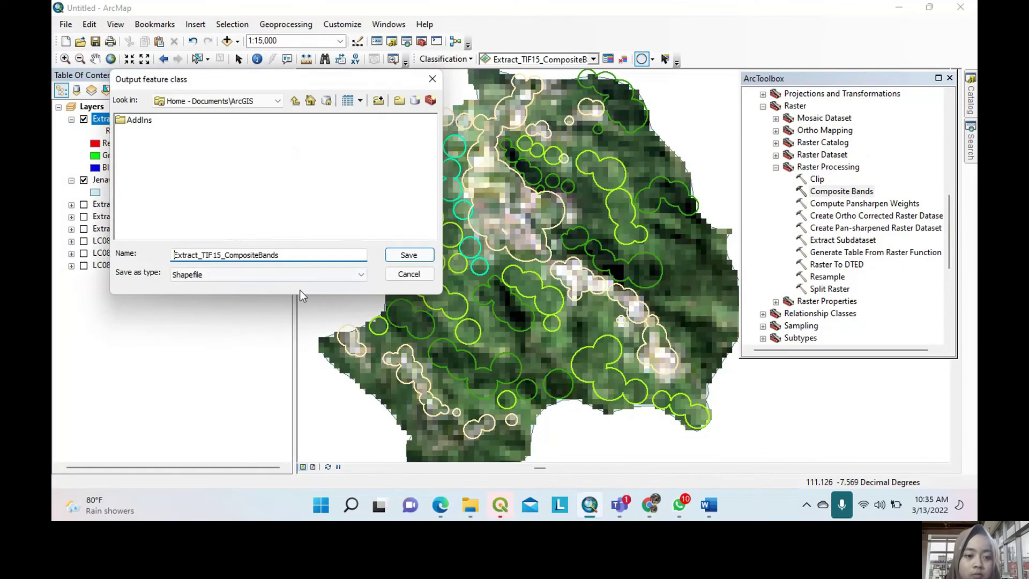
pyautogui.moveTo(174, 255); pyautogui.dragTo(238, 252)
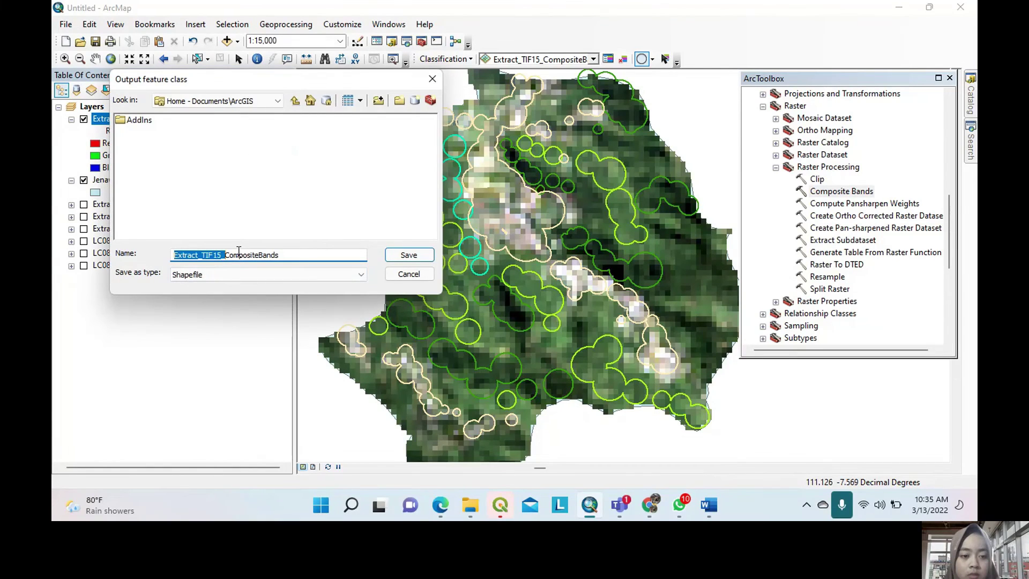
pyautogui.doubleClick(203, 256)
pyautogui.write('Tutupan Lahan')
pyautogui.write('_Jenawi')
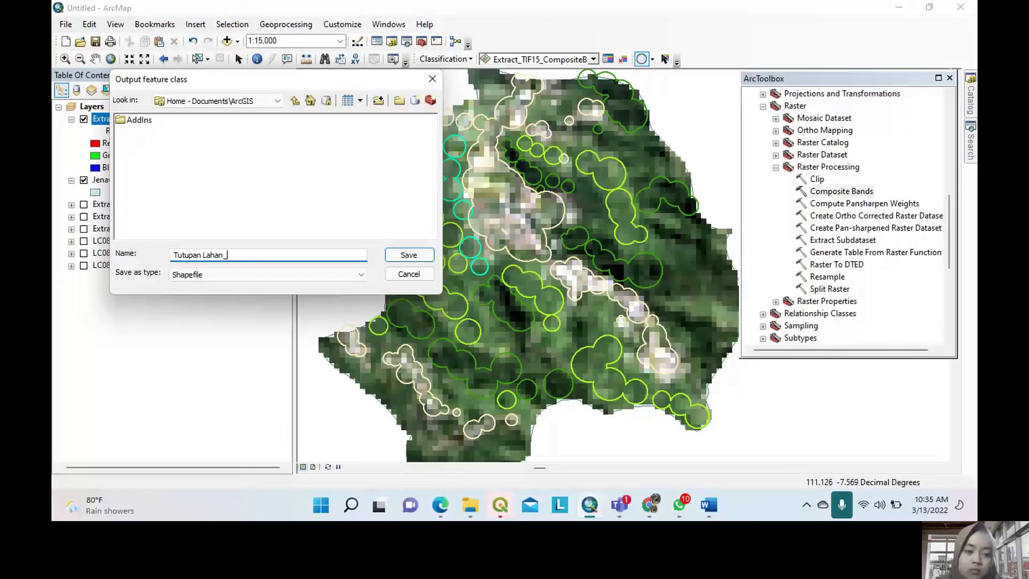
pyautogui.click(204, 255)
pyautogui.press('BackSpace')
pyautogui.click(361, 275)
pyautogui.click(362, 277)
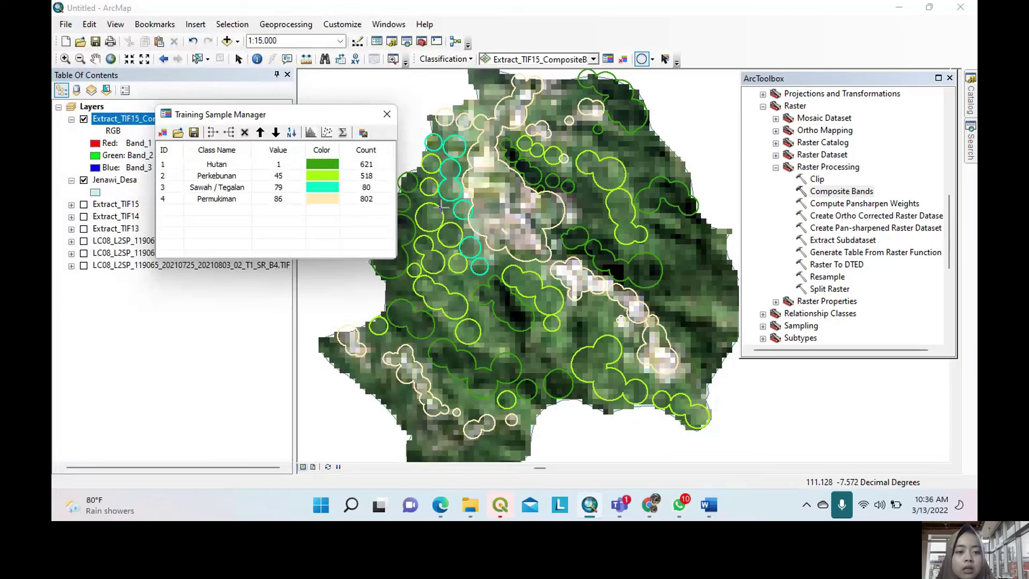
# Step: Create a signature file from the training samples and save it as Tutupanlahan_Jenawi in the TUGAS 4 SIG folder
pyautogui.click(363, 133)
pyautogui.click(122, 187)
pyautogui.click(123, 229)
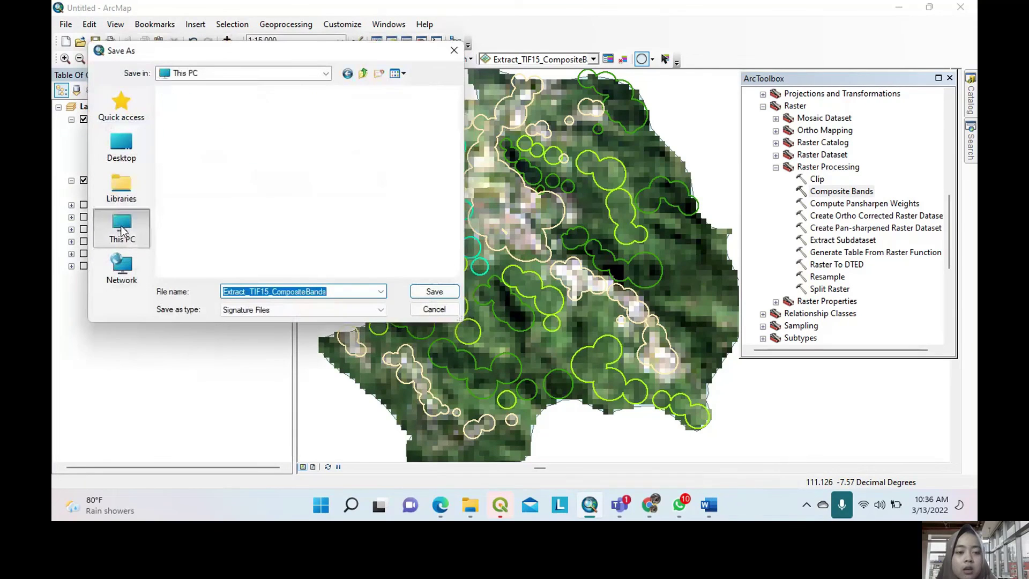
pyautogui.doubleClick(217, 193)
pyautogui.doubleClick(194, 126)
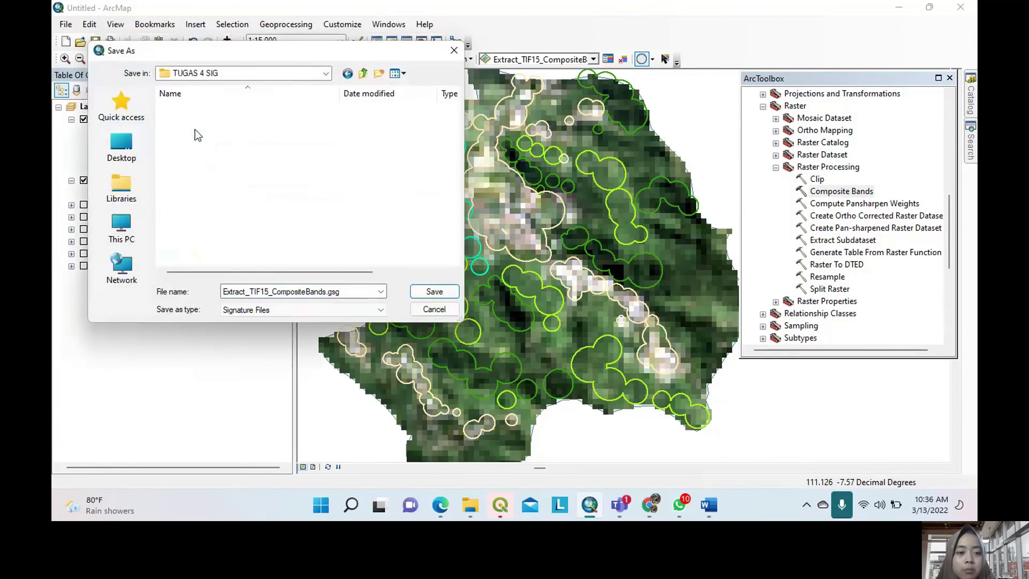
pyautogui.click(345, 294)
pyautogui.write('Tut')
pyautogui.press('BackSpace')
pyautogui.press('BackSpace')
pyautogui.press('BackSpace')
pyautogui.write('Tutupanla')
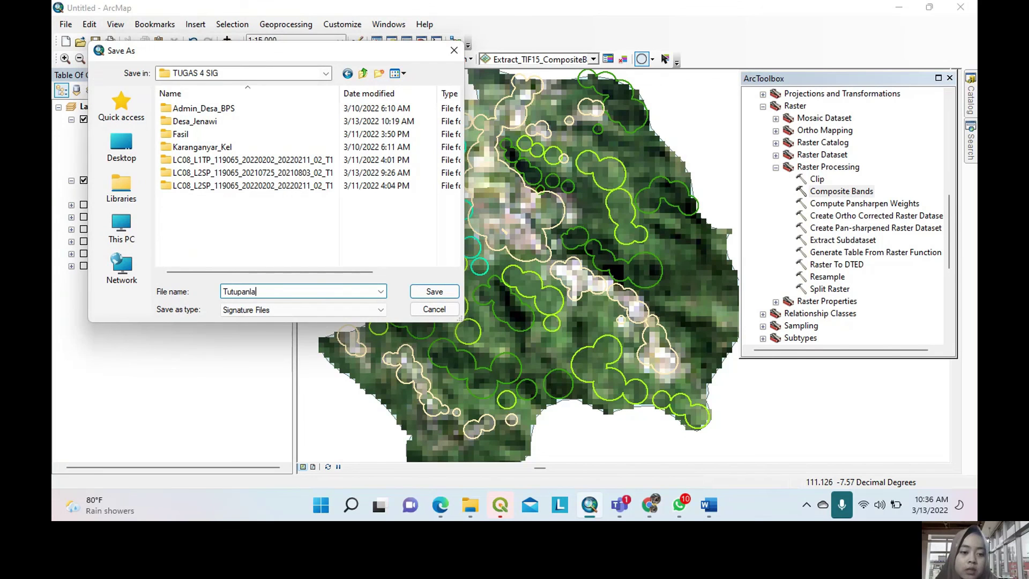
pyautogui.write('han_Jenawi')
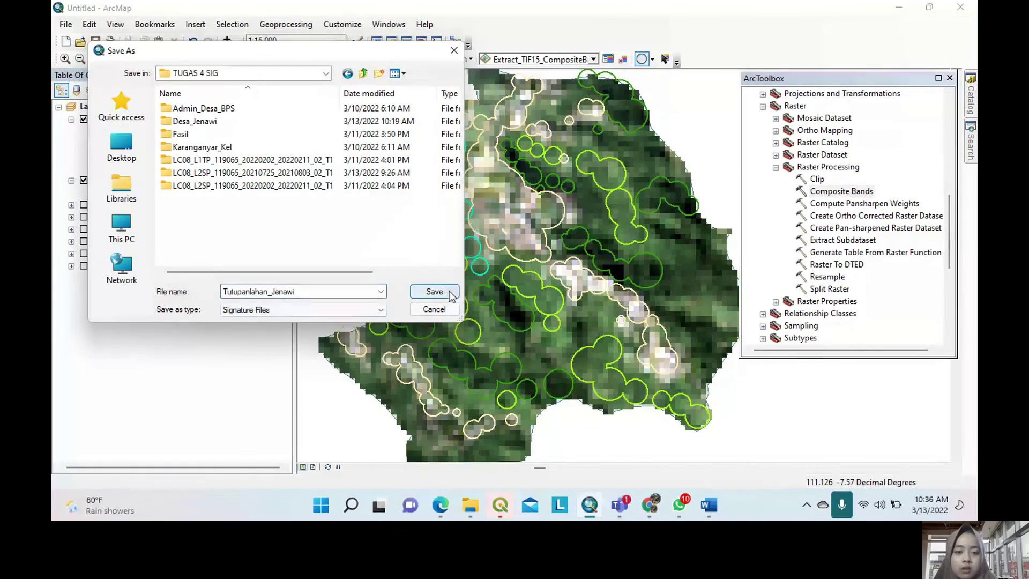
pyautogui.click(448, 292)
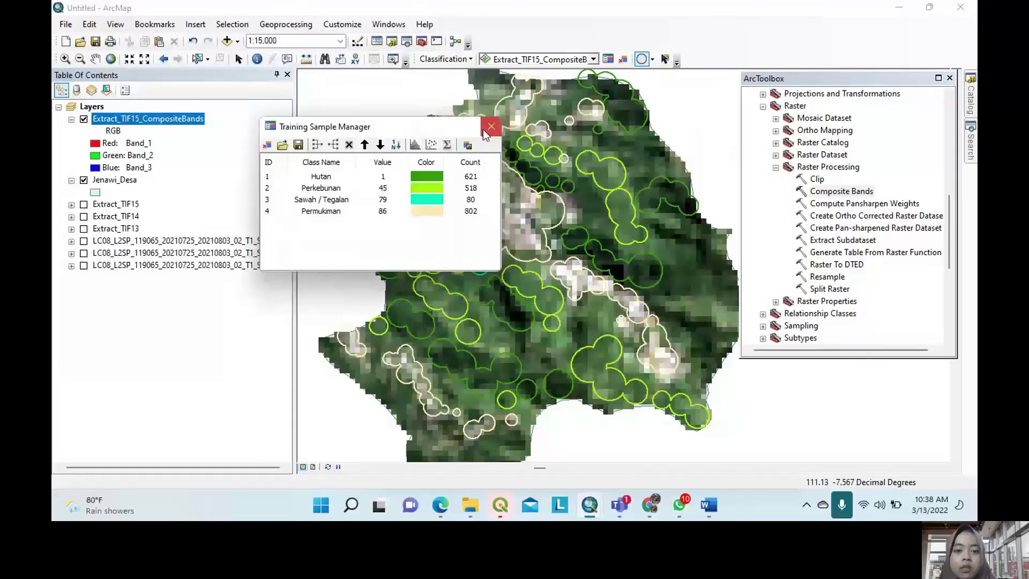
# Step: Run Maximum Likelihood Classification on Extract_TIF15_CompositeBands using the signature file tutupanlahan_jenawi.gsg
pyautogui.moveTo(460, 135); pyautogui.dragTo(891, 141)
pyautogui.click(444, 59)
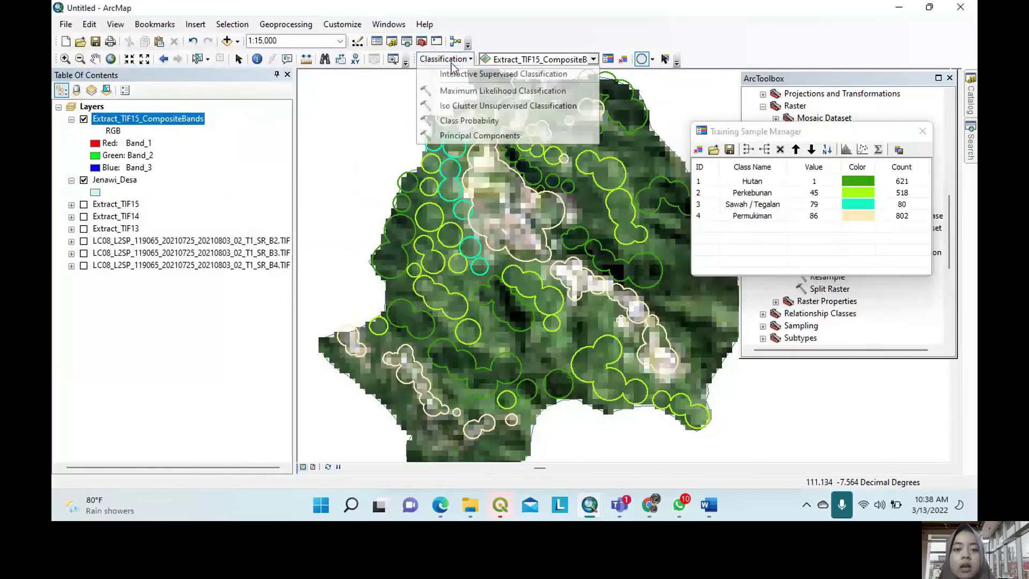
pyautogui.click(474, 92)
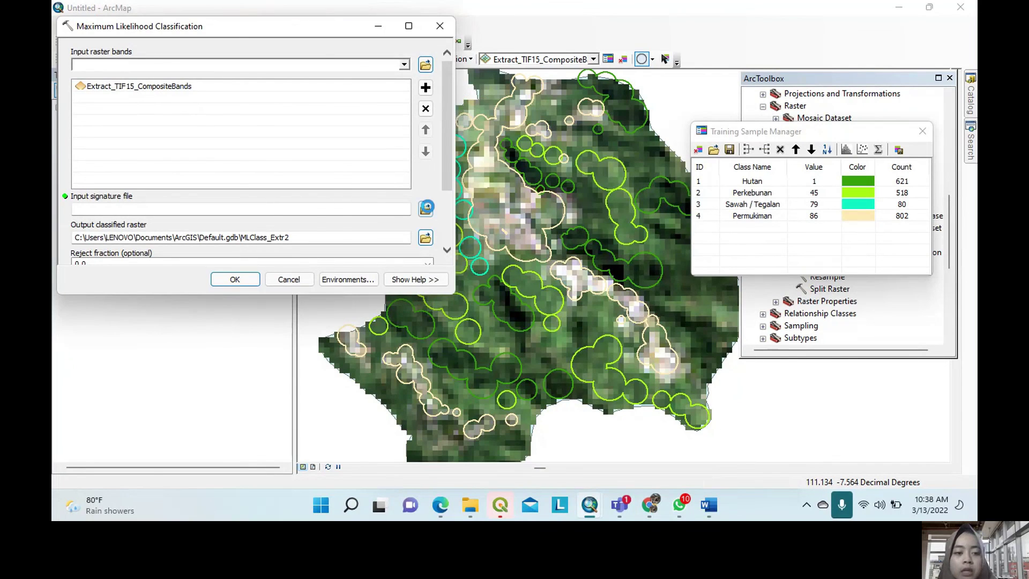
pyautogui.click(427, 211)
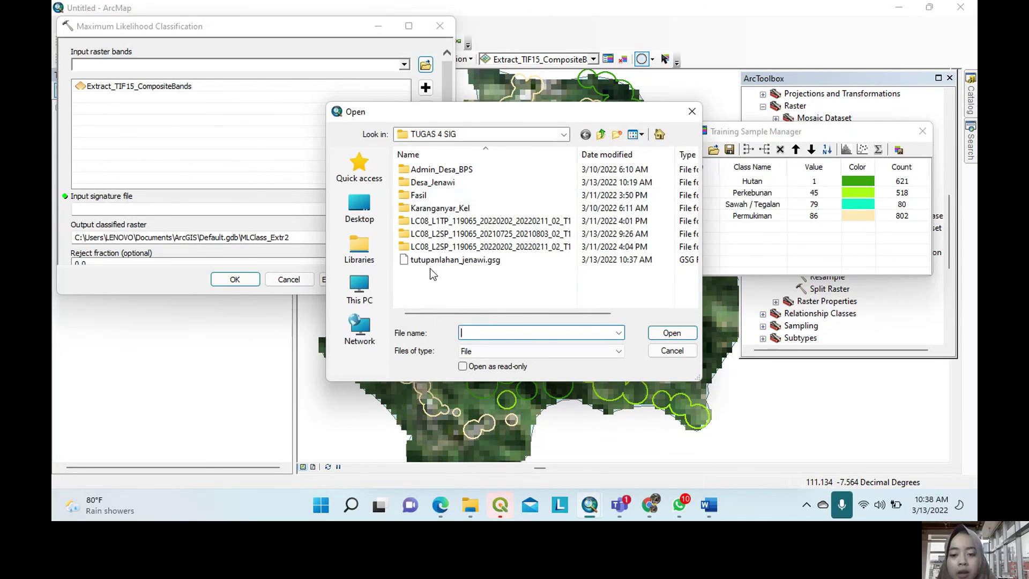
pyautogui.click(455, 259)
pyautogui.click(672, 333)
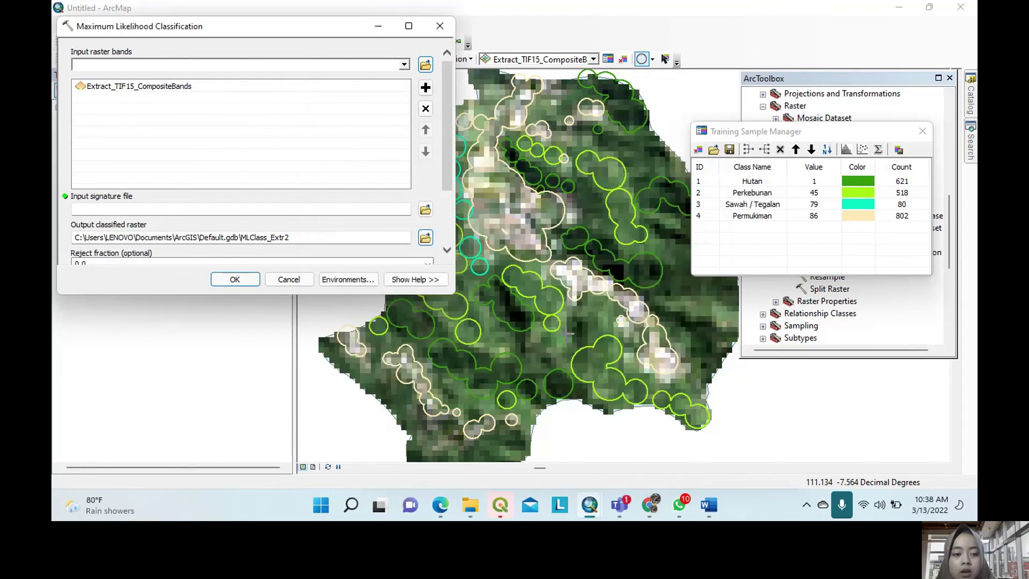
pyautogui.click(232, 276)
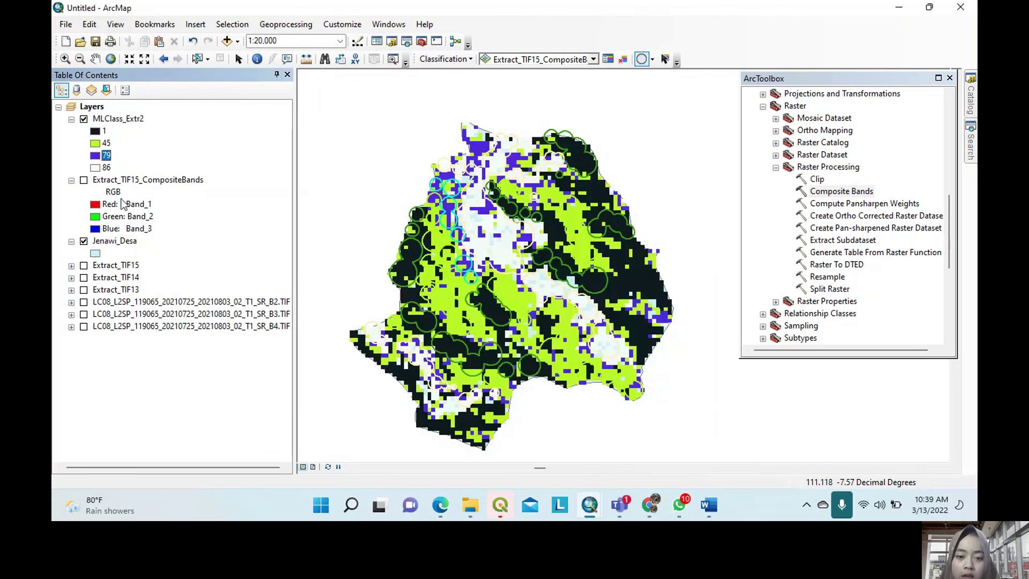
# Step: Replace the black fill of class 1 in the classified raster with a green vegetation pattern symbol
pyautogui.doubleClick(95, 131)
pyautogui.scroll(-5, 433, 276)
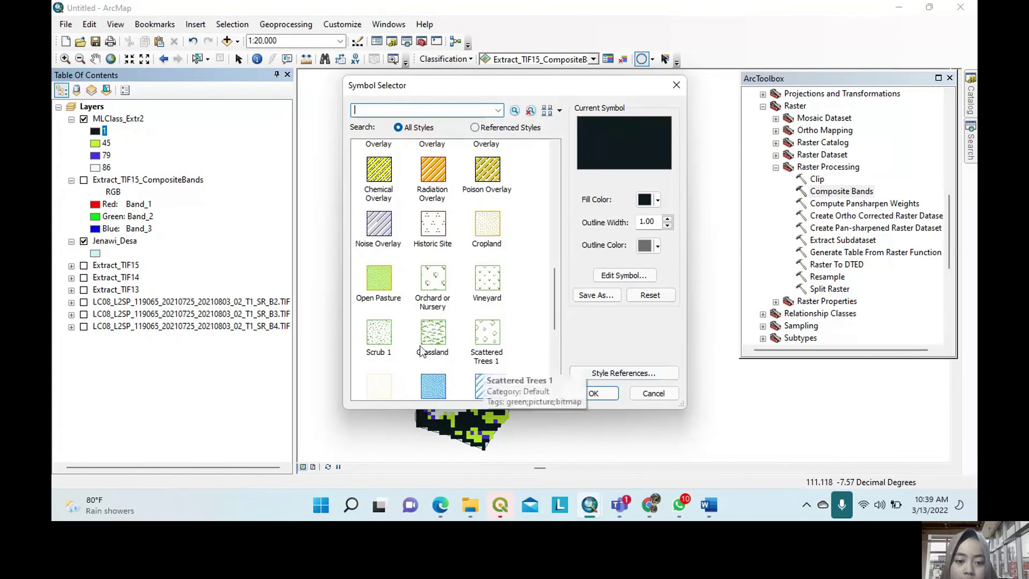
pyautogui.click(433, 386)
pyautogui.click(590, 393)
# Step: Change the symbol of class 45 in the classified raster to a green vegetation pattern
pyautogui.click(96, 144)
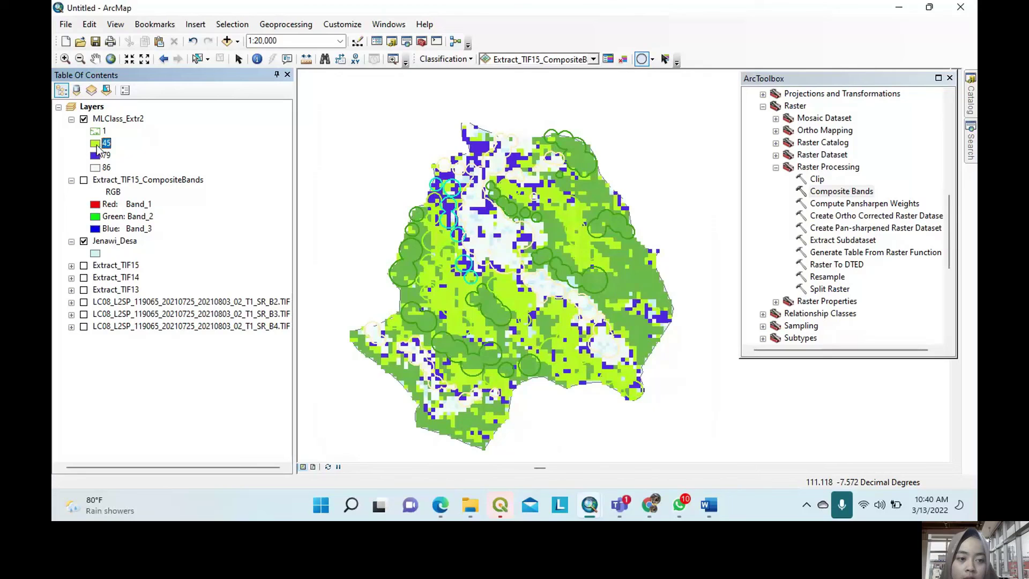
pyautogui.doubleClick(96, 144)
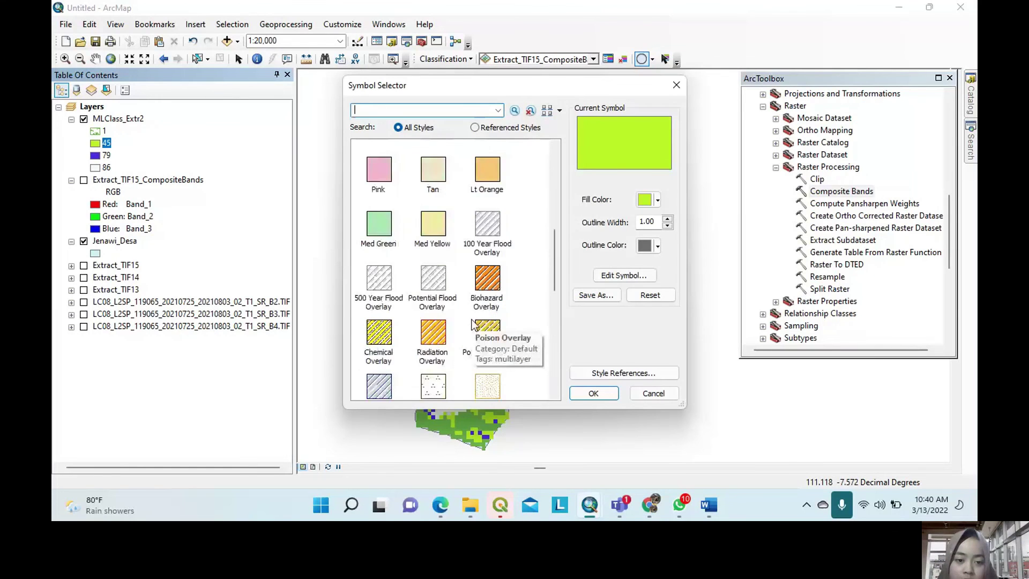
pyautogui.scroll(-3, 472, 324)
pyautogui.click(394, 268)
pyautogui.click(594, 393)
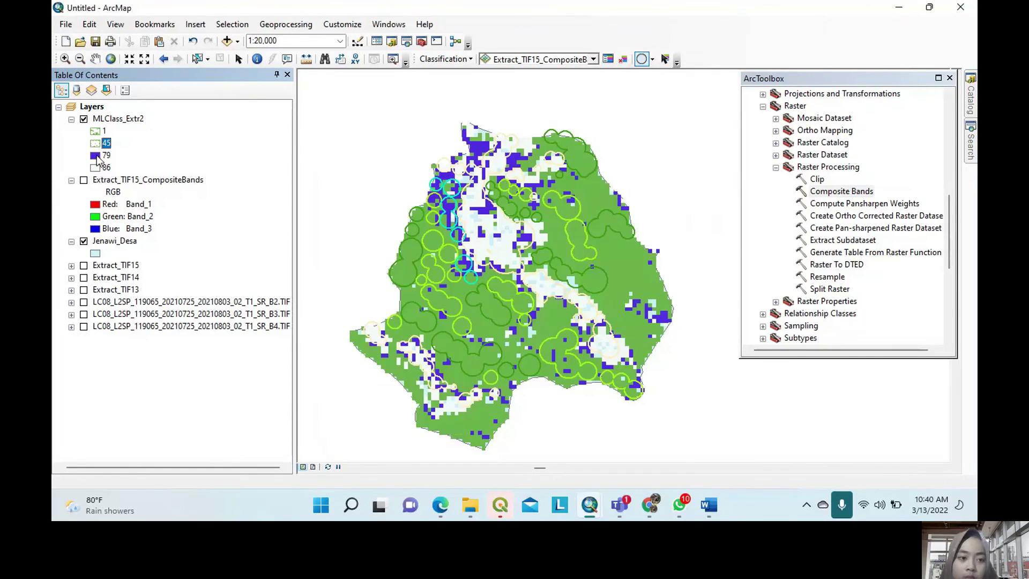
# Step: Assign the Reservoir symbol to class 79 and the Tan symbol to class 86 in the classified raster
pyautogui.doubleClick(96, 156)
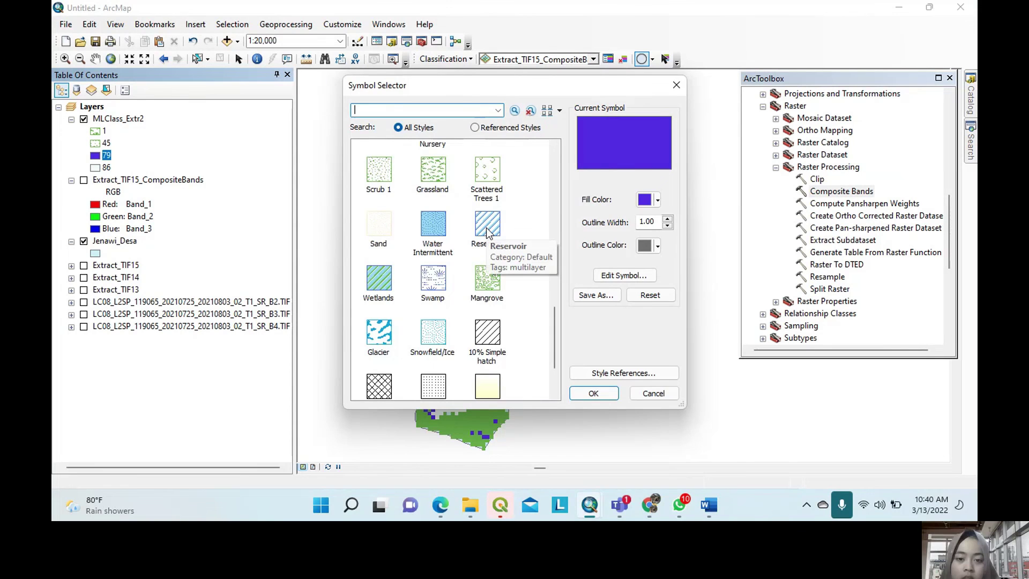
pyautogui.doubleClick(488, 226)
pyautogui.doubleClick(95, 168)
pyautogui.scroll(-10, 486, 257)
pyautogui.scroll(10, 508, 297)
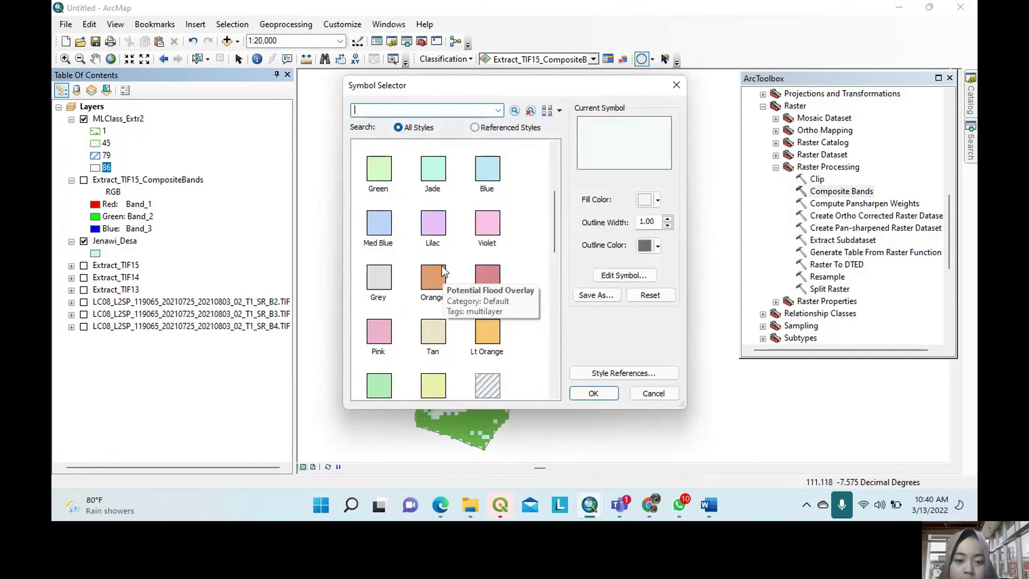
pyautogui.click(435, 346)
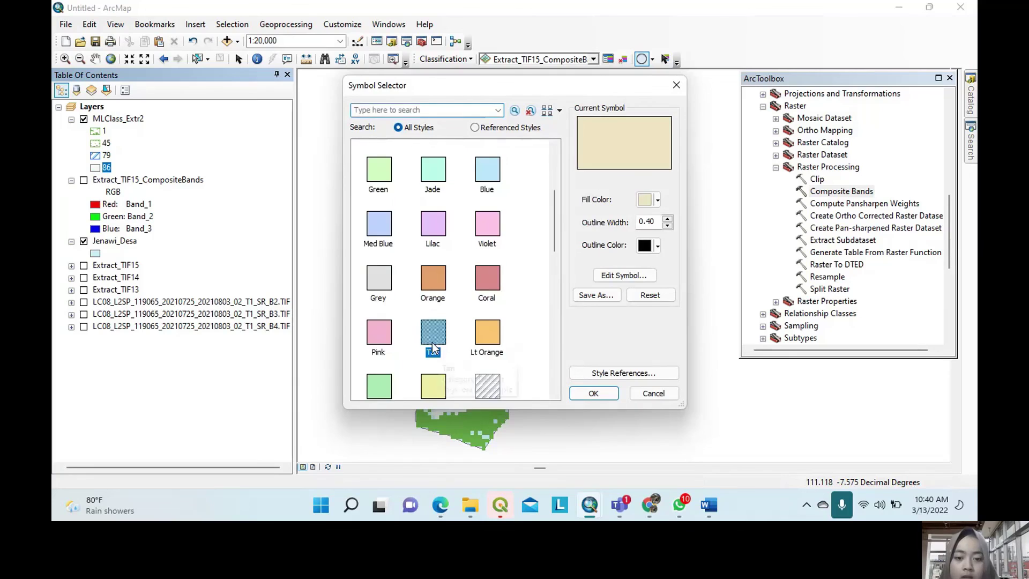
pyautogui.click(592, 394)
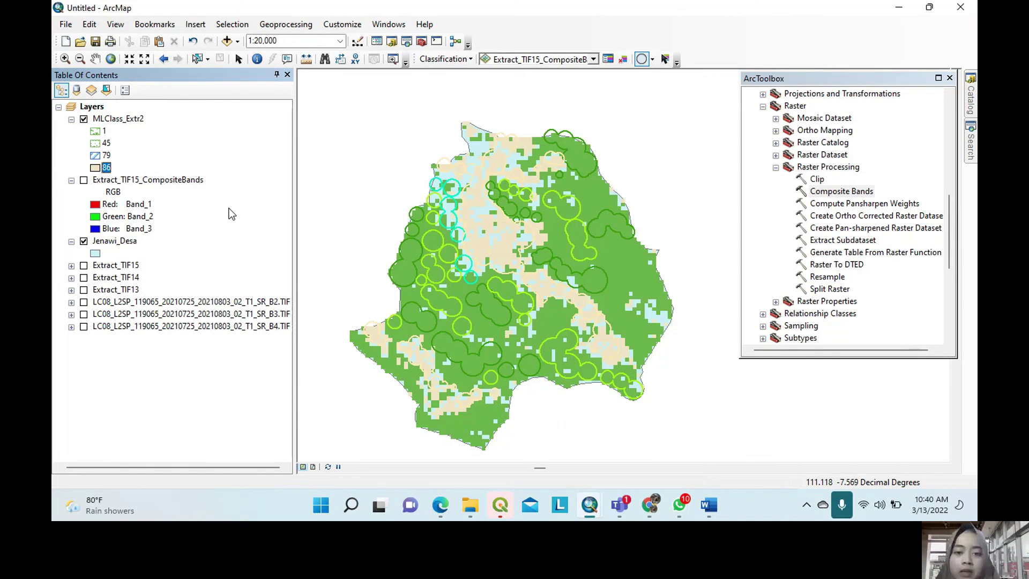